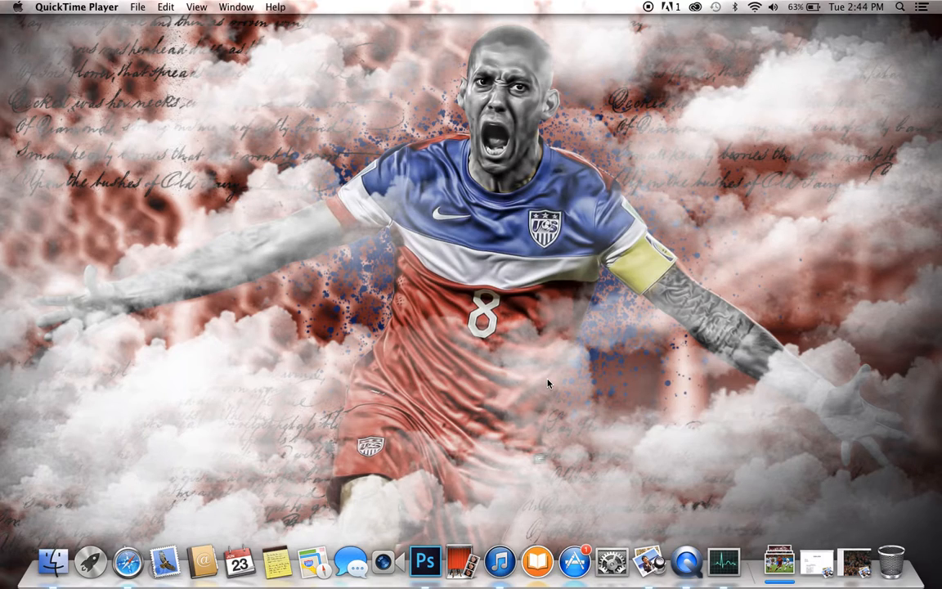
# Step: Launch Photoshop and open cristiano-ronaldo-ff13695056cb8402.jpg in it from the tagged files in Finder
pyautogui.click(437, 554)
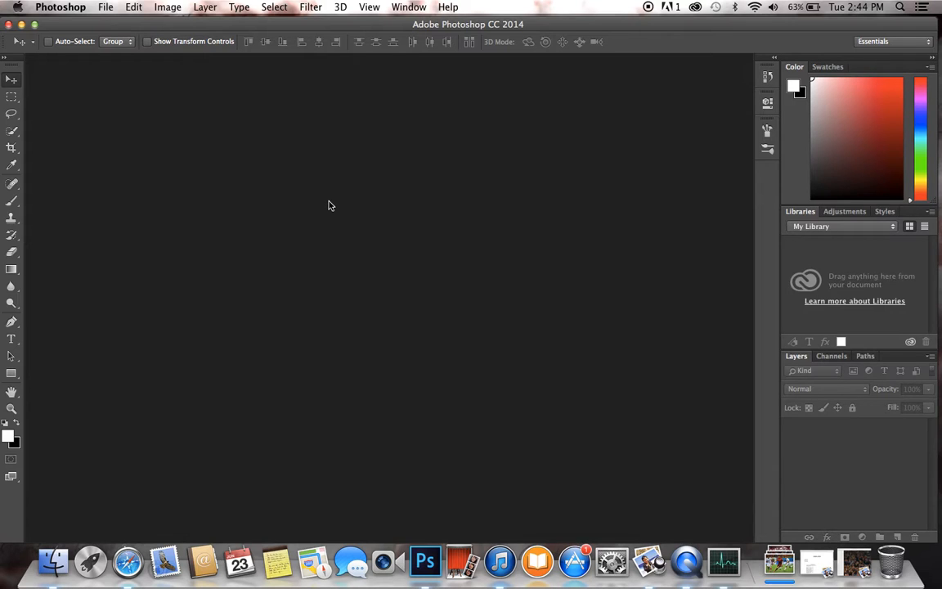
pyautogui.click(53, 562)
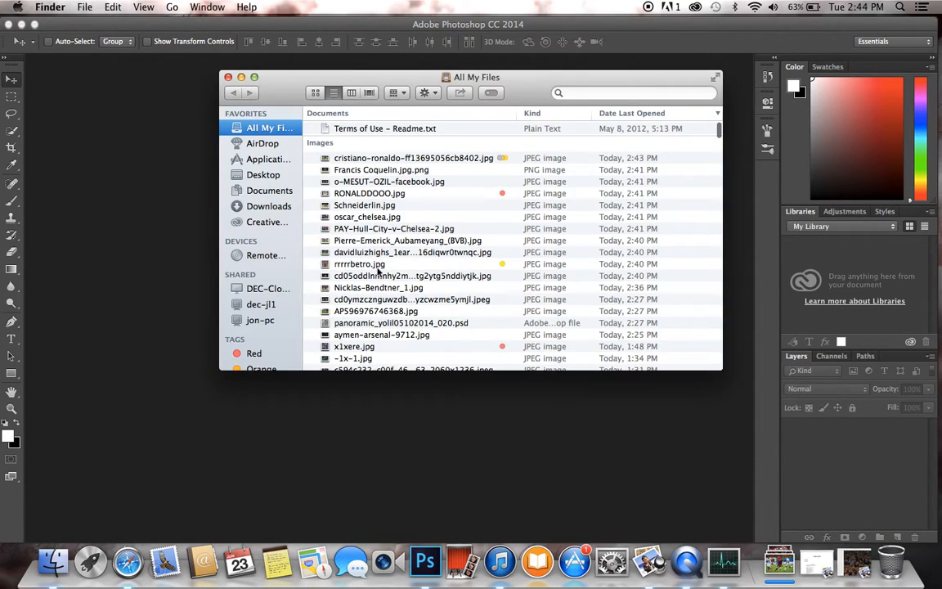
pyautogui.click(254, 353)
pyautogui.scroll(-5, 262, 245)
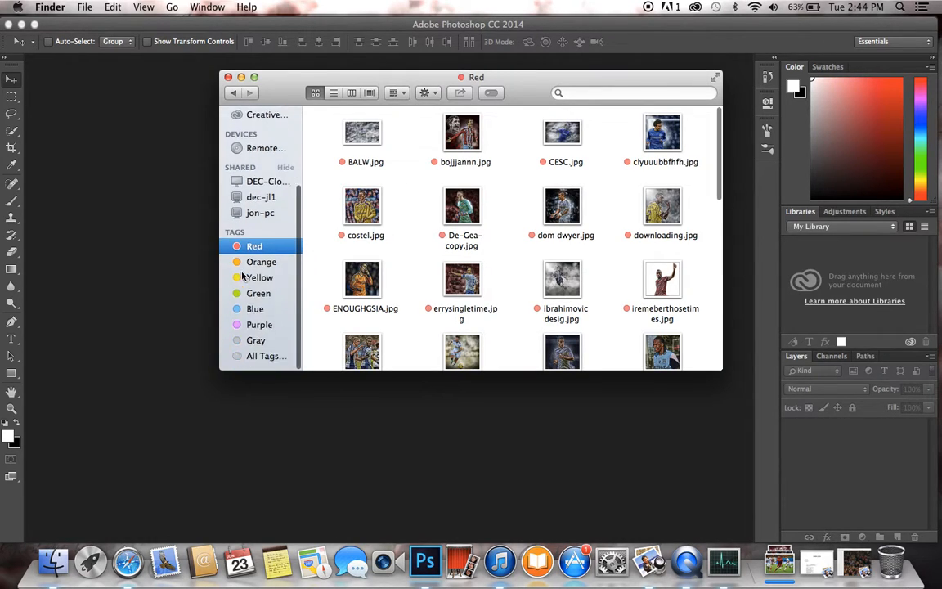
pyautogui.click(249, 347)
pyautogui.moveTo(348, 132); pyautogui.dragTo(267, 437)
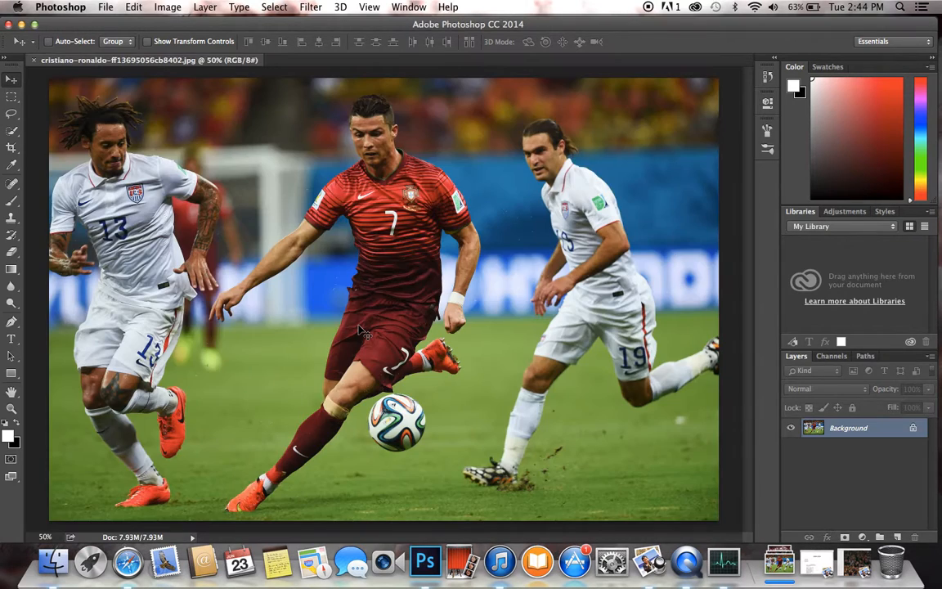
# Step: Crop the photo to a 1 : 1 (Square) ratio with the red-shirted player near the centre
pyautogui.scroll(-1, 364, 332)
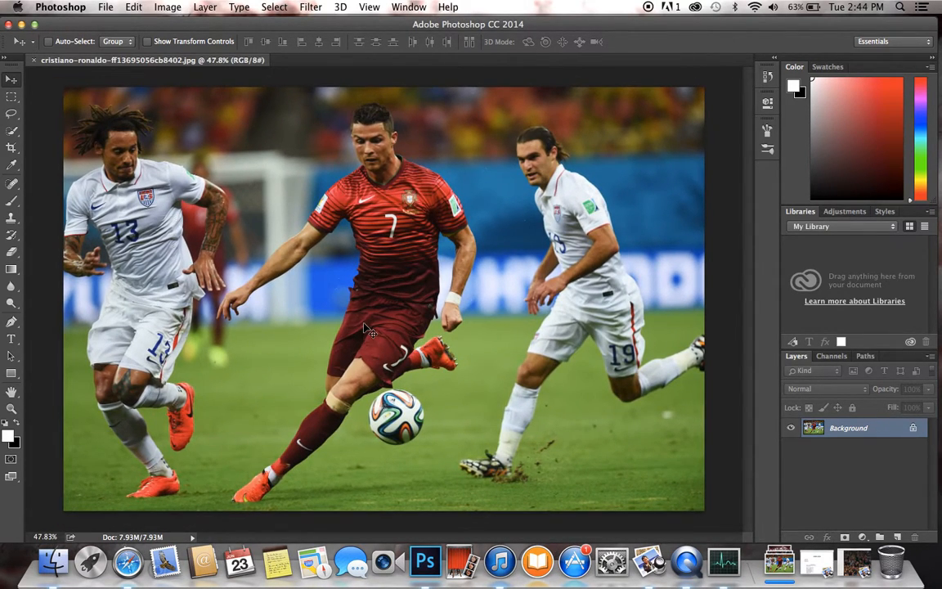
pyautogui.click(12, 148)
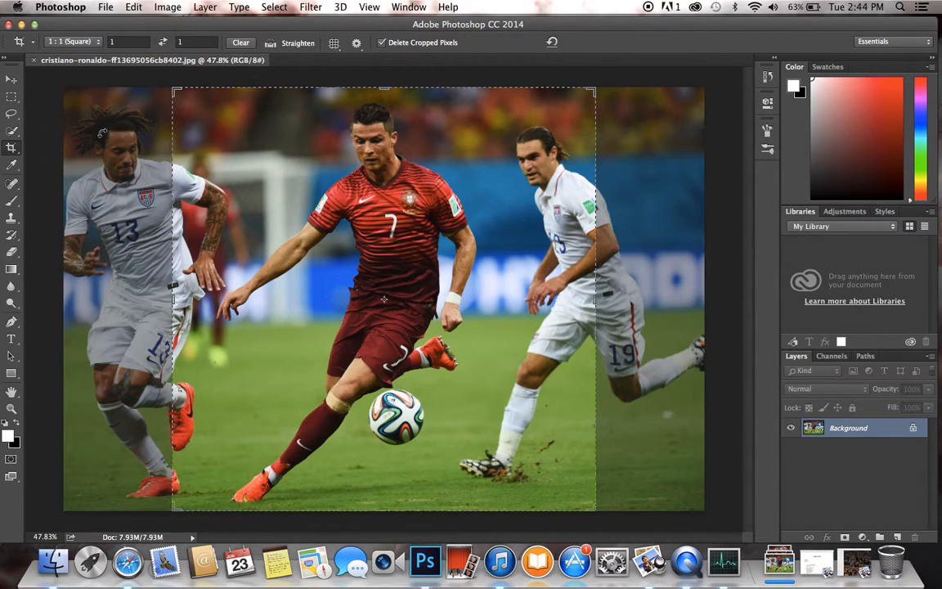
pyautogui.click(82, 42)
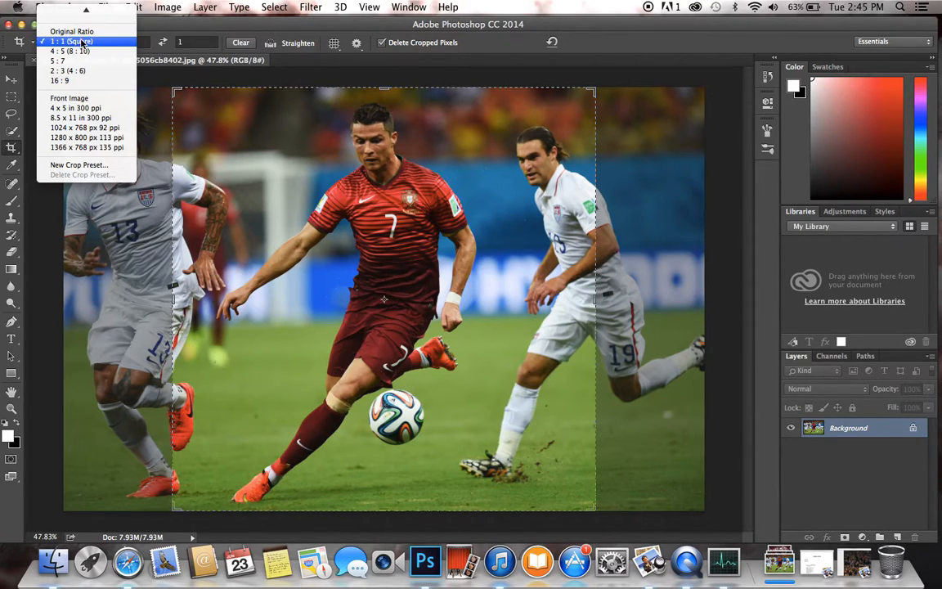
pyautogui.click(81, 42)
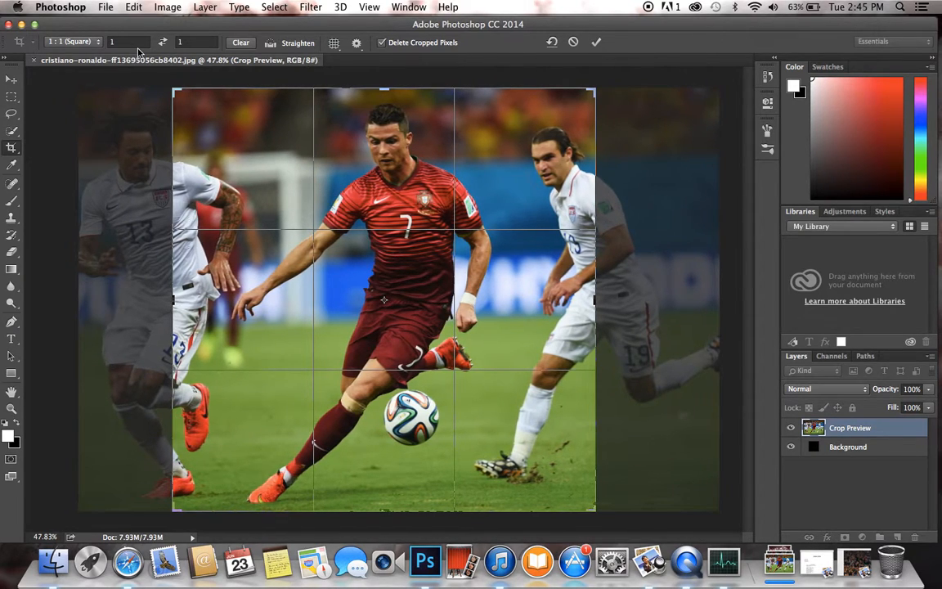
pyautogui.press('Return')
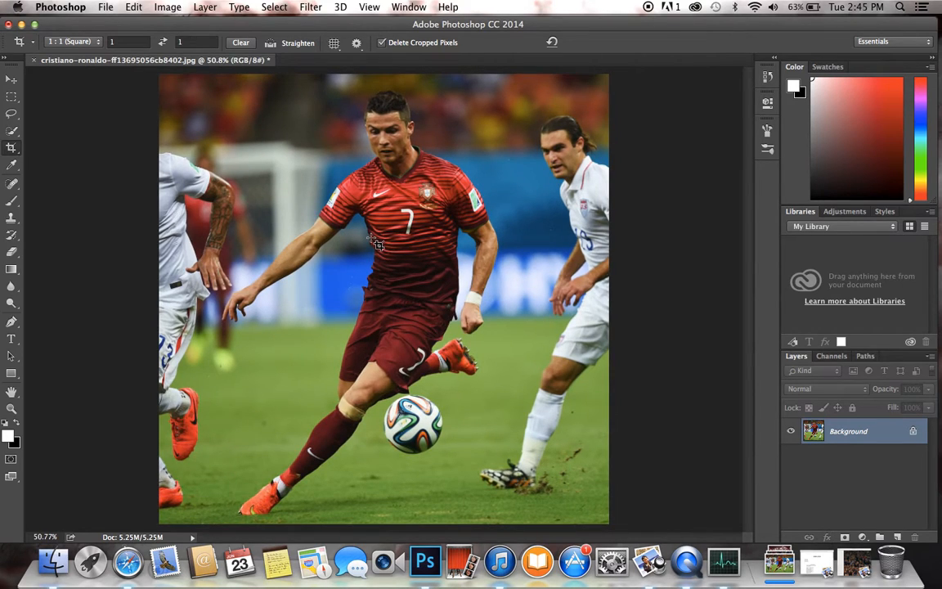
# Step: Run Topaz DeNoise 5 on the photo with the JPEG - moderate preset and an Overall Strength of 0.20
pyautogui.click(311, 6)
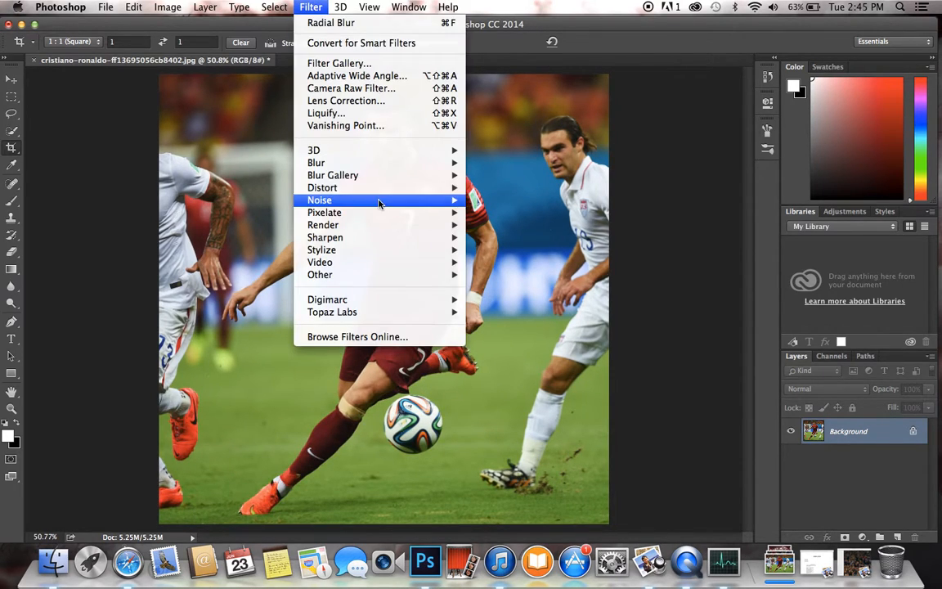
pyautogui.moveTo(393, 311)
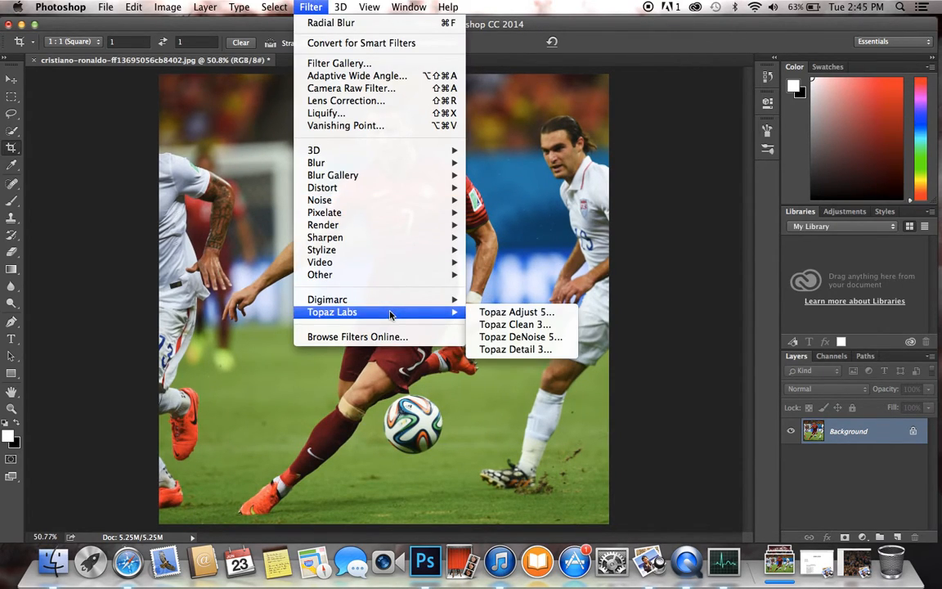
pyautogui.click(517, 336)
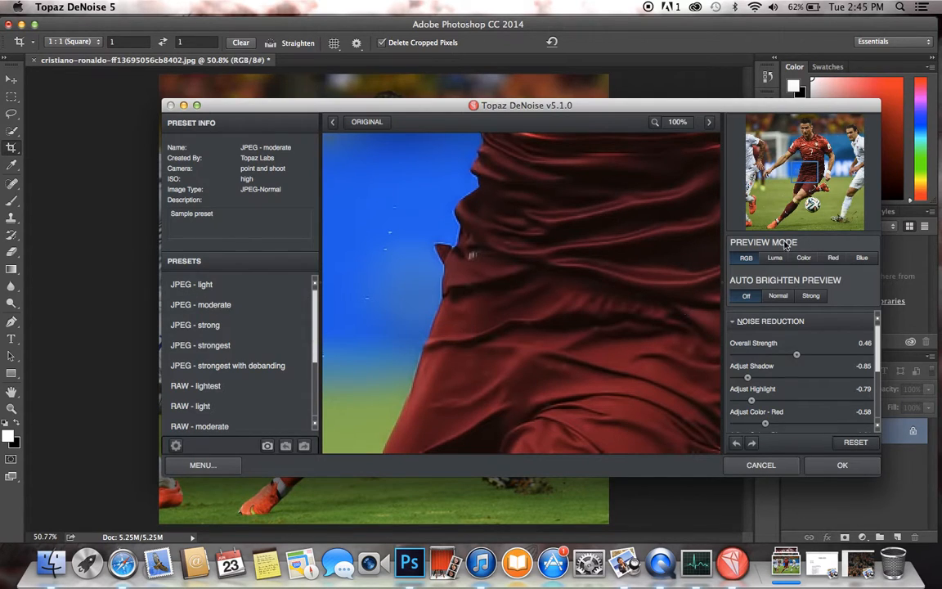
pyautogui.click(258, 312)
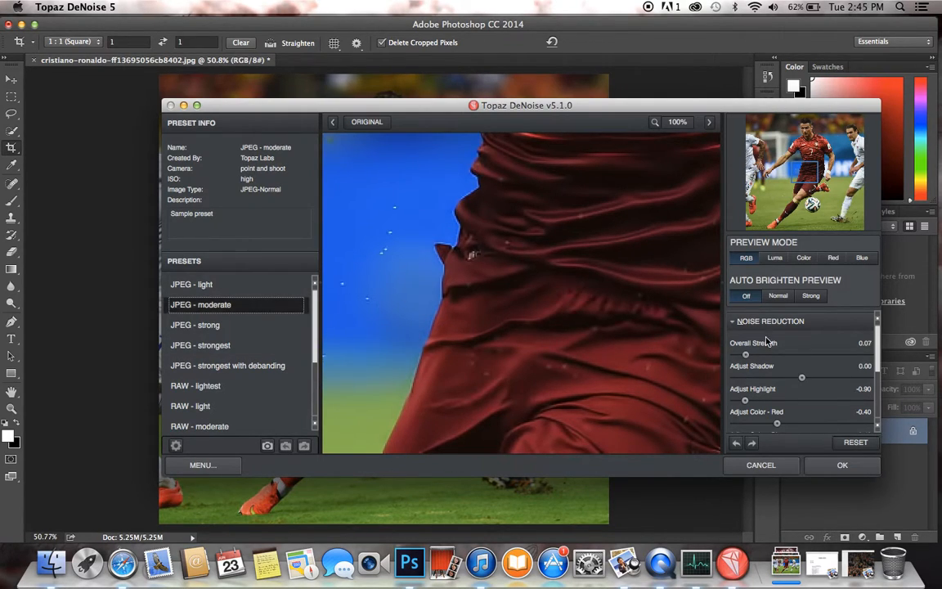
pyautogui.moveTo(748, 357); pyautogui.dragTo(764, 359)
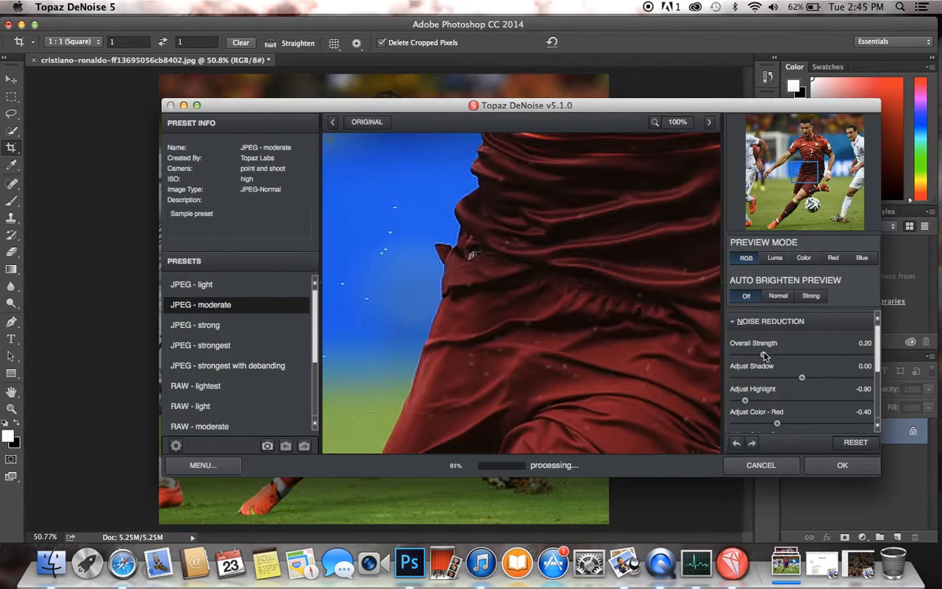
pyautogui.click(838, 470)
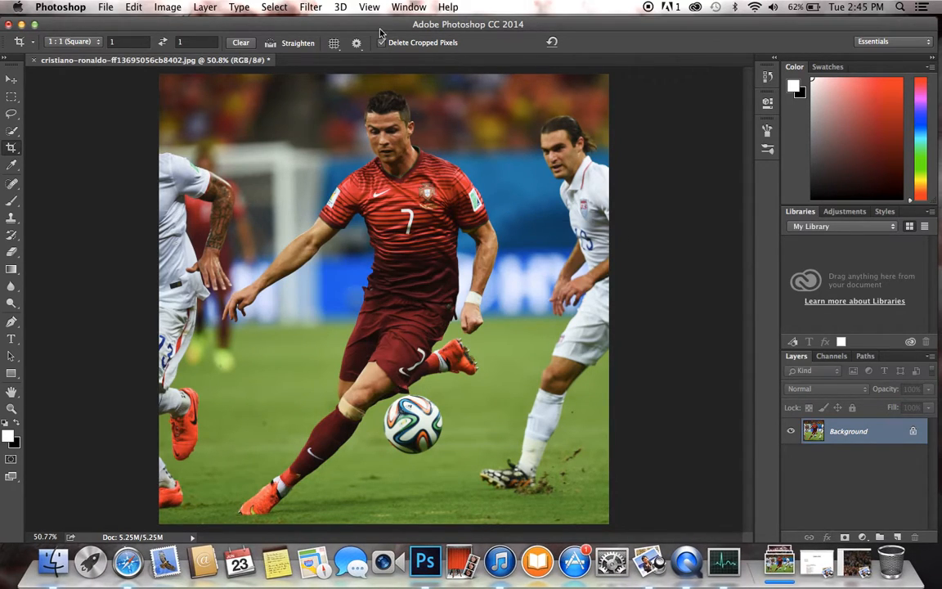
# Step: Open Topaz Adjust 5 and apply the Dynamic Pop preset from the HDR Collection
pyautogui.click(339, 6)
pyautogui.moveTo(310, 7)
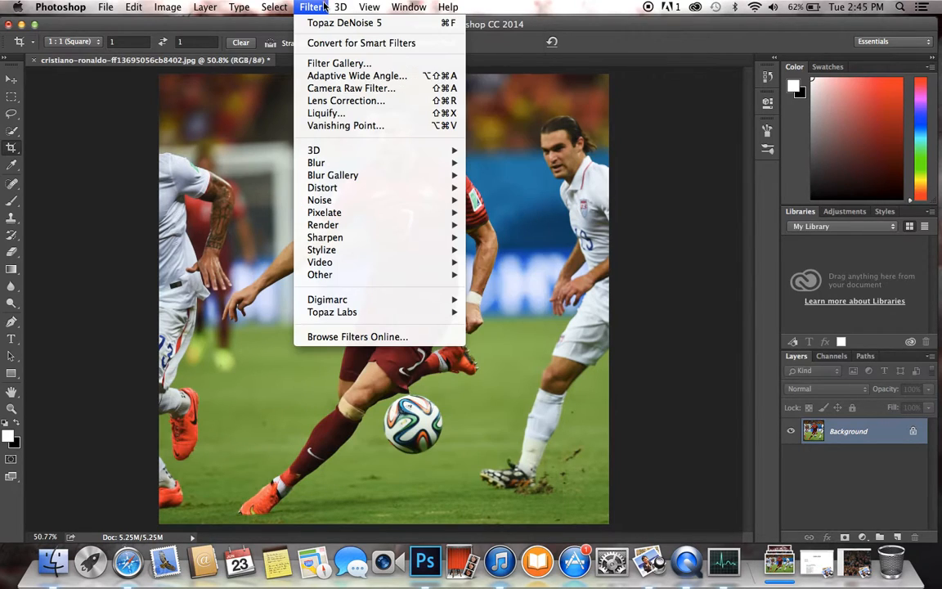
pyautogui.moveTo(370, 312)
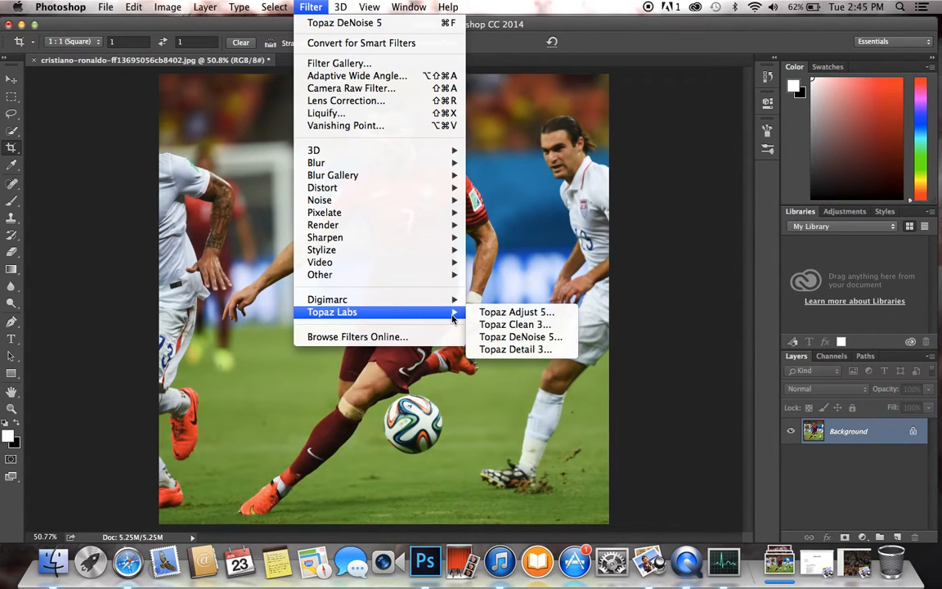
pyautogui.click(484, 313)
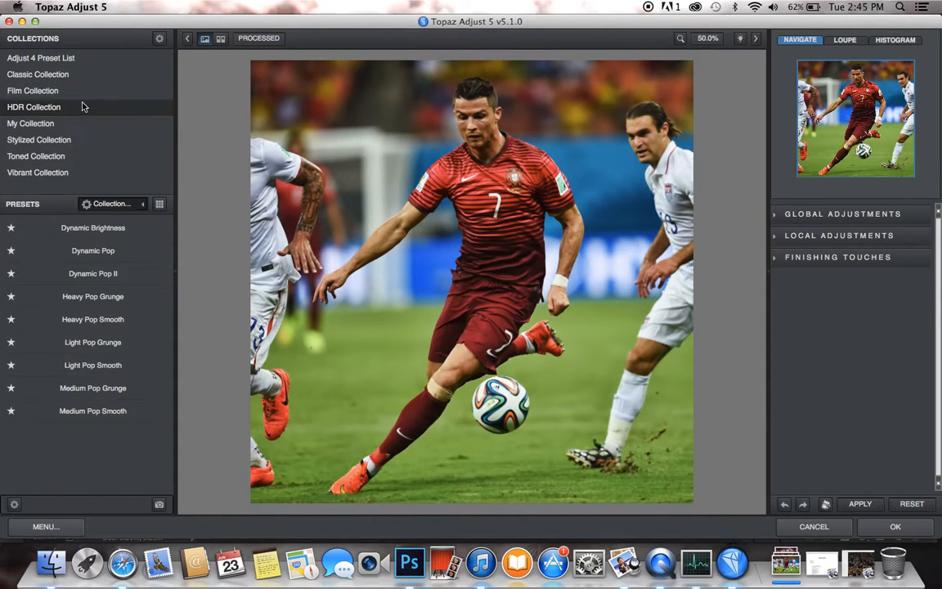
pyautogui.click(104, 249)
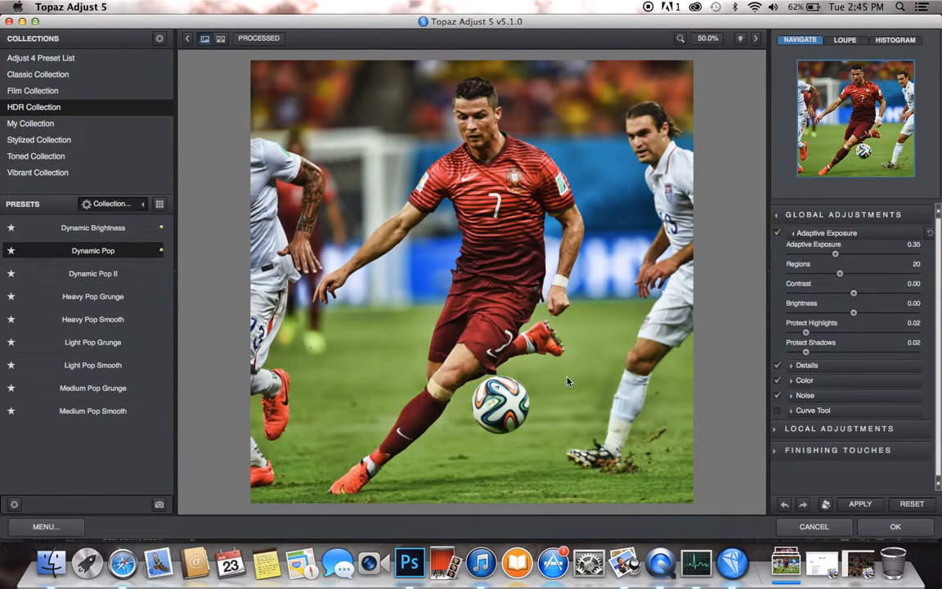
pyautogui.click(852, 505)
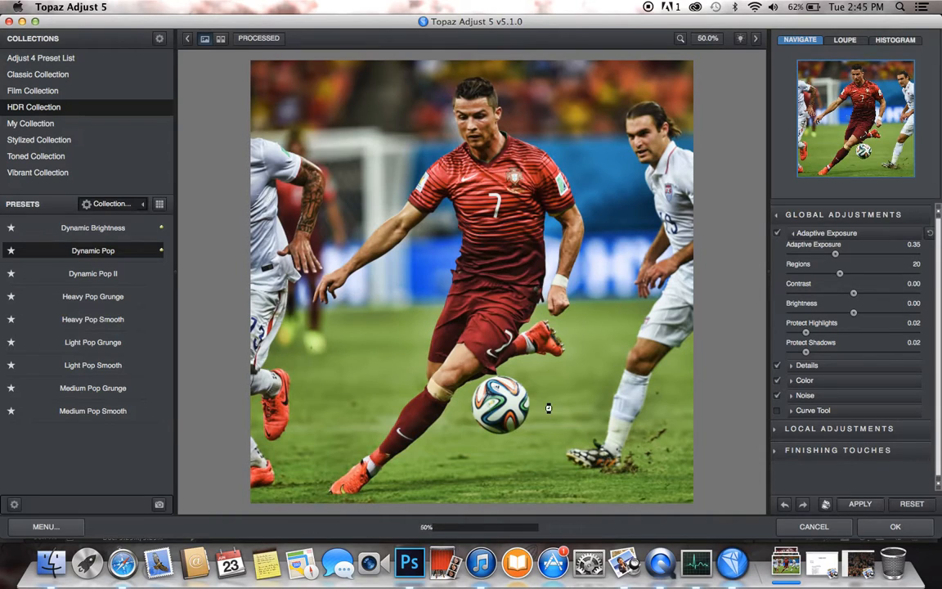
# Step: Add the Psychedelic preset from the Adjust 4 Preset List at 0.75 Overall Transparency and accept the Topaz Adjust result
pyautogui.click(117, 68)
pyautogui.scroll(-3, 164, 304)
pyautogui.scroll(-10, 157, 332)
pyautogui.click(128, 369)
pyautogui.click(816, 451)
pyautogui.scroll(-3, 816, 454)
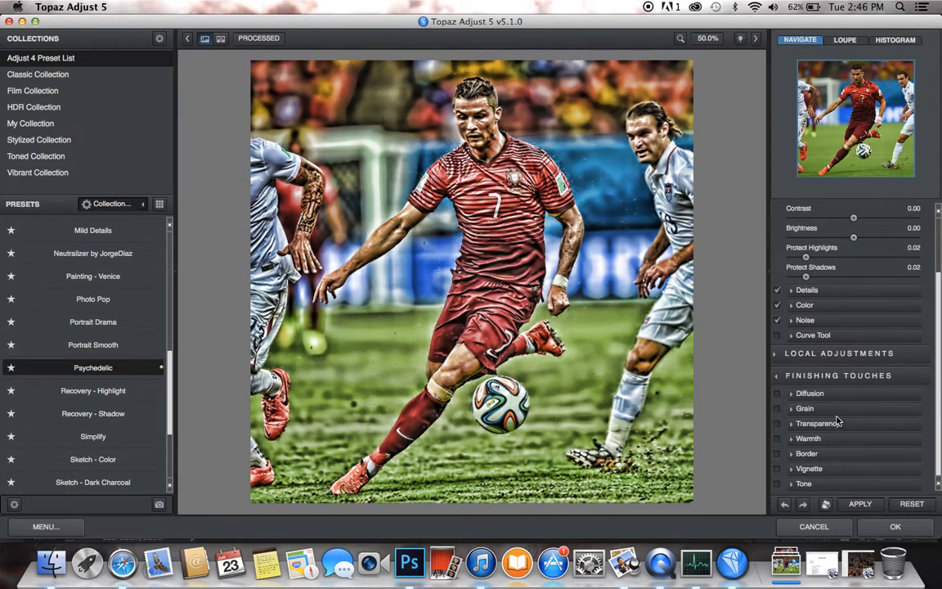
pyautogui.click(826, 423)
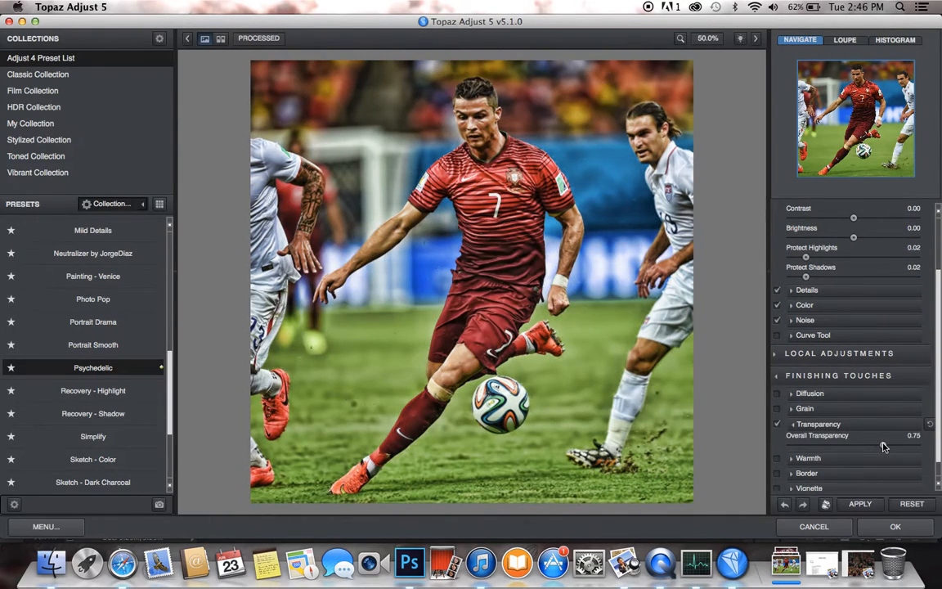
pyautogui.click(897, 527)
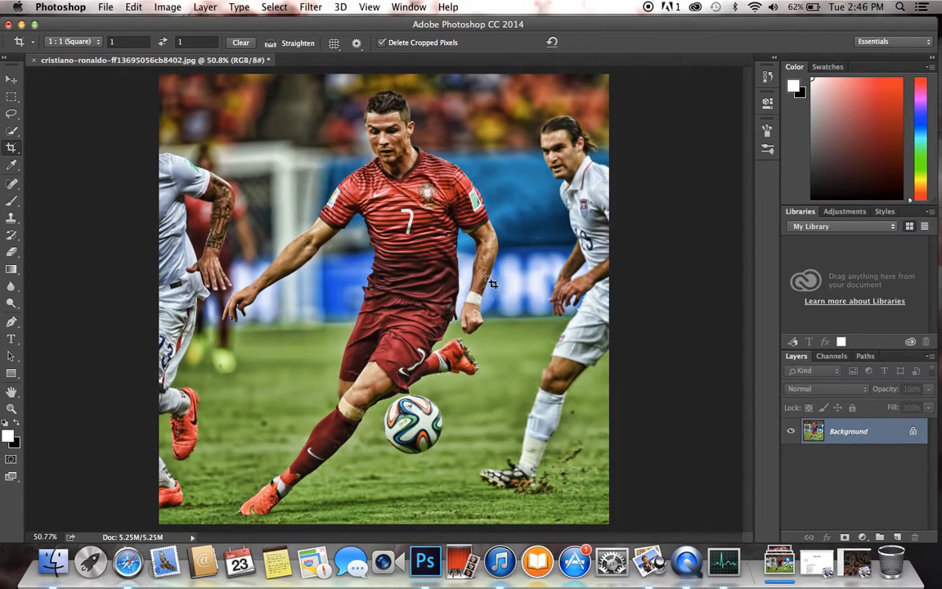
# Step: Run Topaz Clean 3 on the photo with Strength set to 1 and Edges Sharpness at 0.28
pyautogui.click(311, 6)
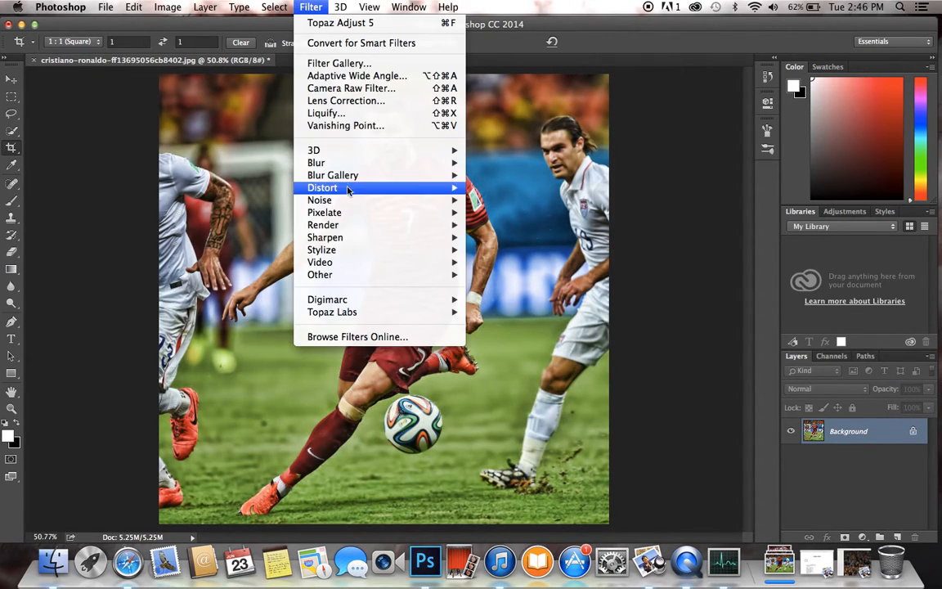
pyautogui.moveTo(370, 300)
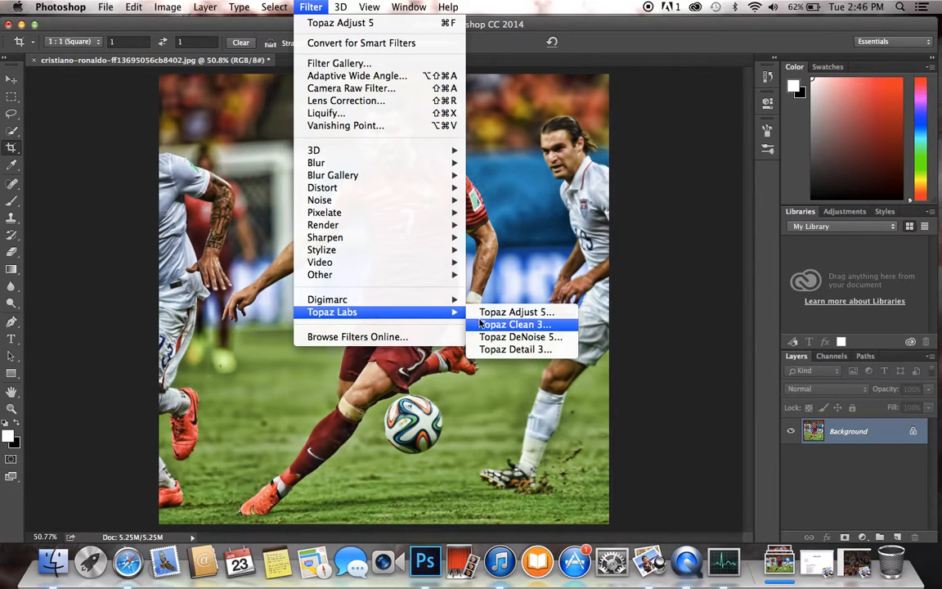
pyautogui.click(501, 325)
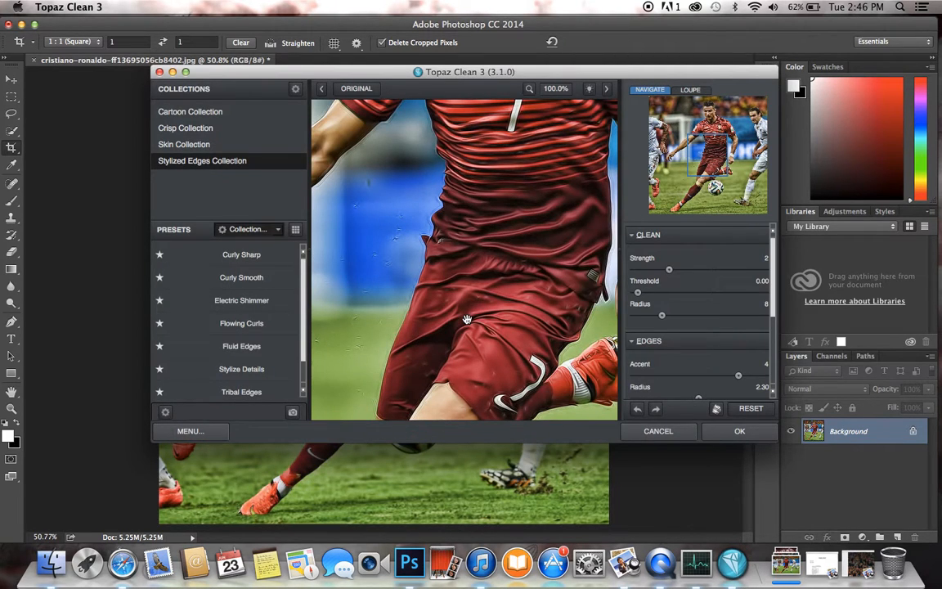
pyautogui.moveTo(690, 190); pyautogui.dragTo(687, 154)
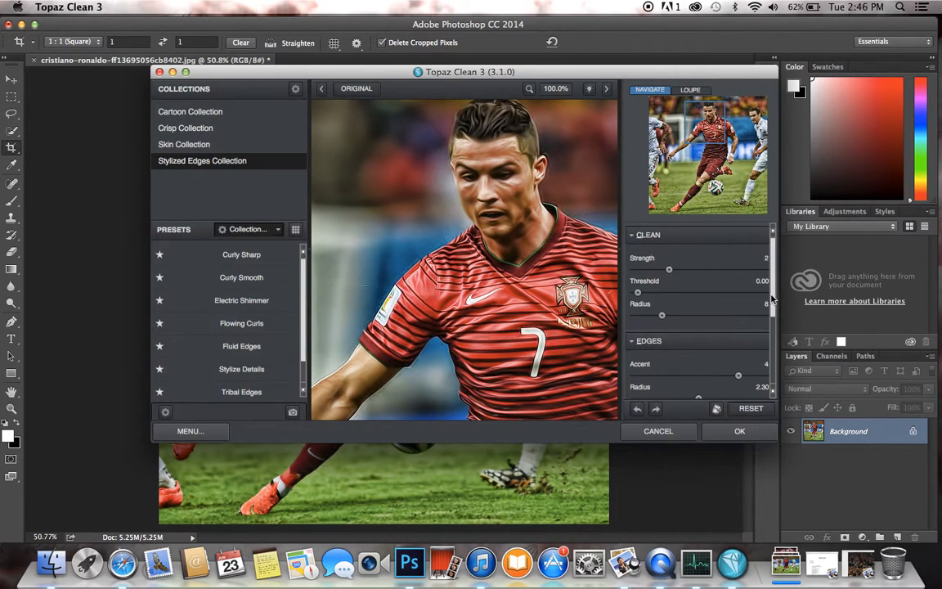
pyautogui.moveTo(774, 300)
pyautogui.mouseDown()
pyautogui.moveTo(774, 314)
pyautogui.moveTo(773, 300)
pyautogui.mouseUp()
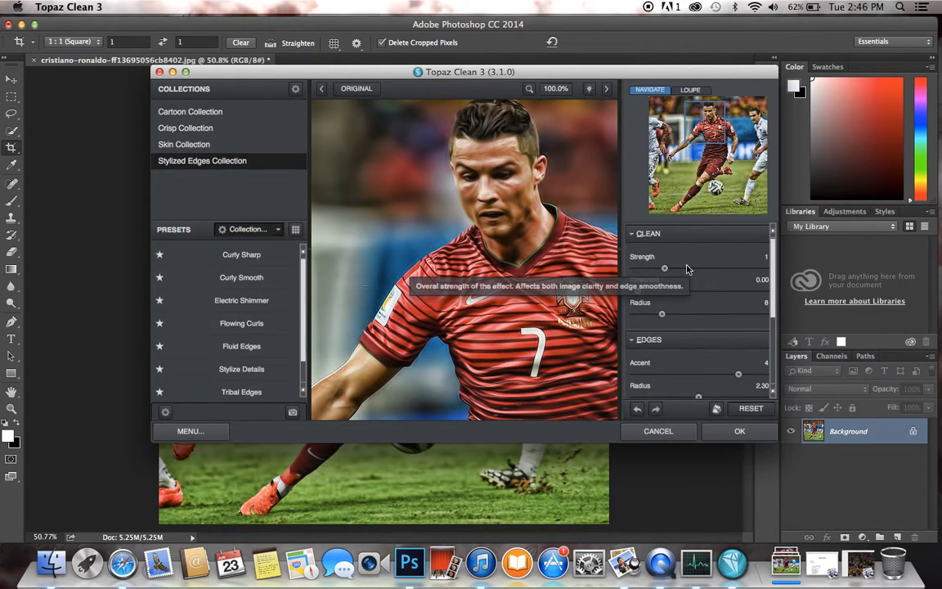
pyautogui.scroll(-1, 717, 369)
pyautogui.scroll(-1, 718, 368)
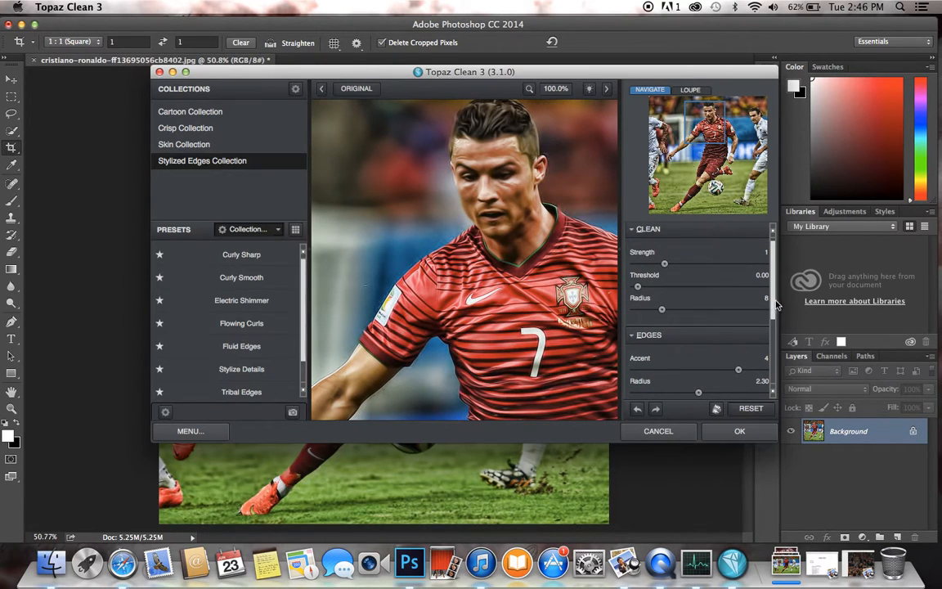
pyautogui.moveTo(773, 305); pyautogui.dragTo(770, 369)
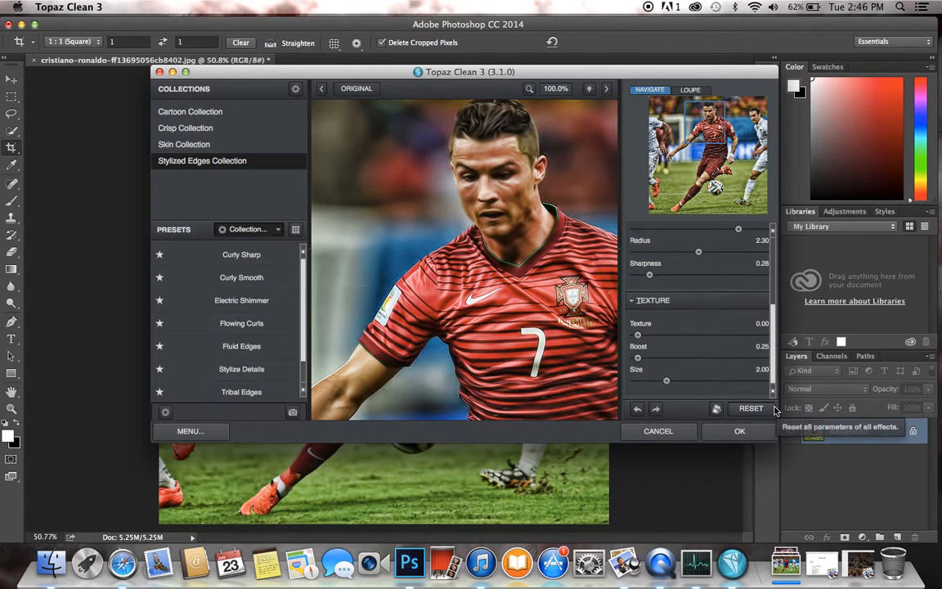
pyautogui.click(739, 431)
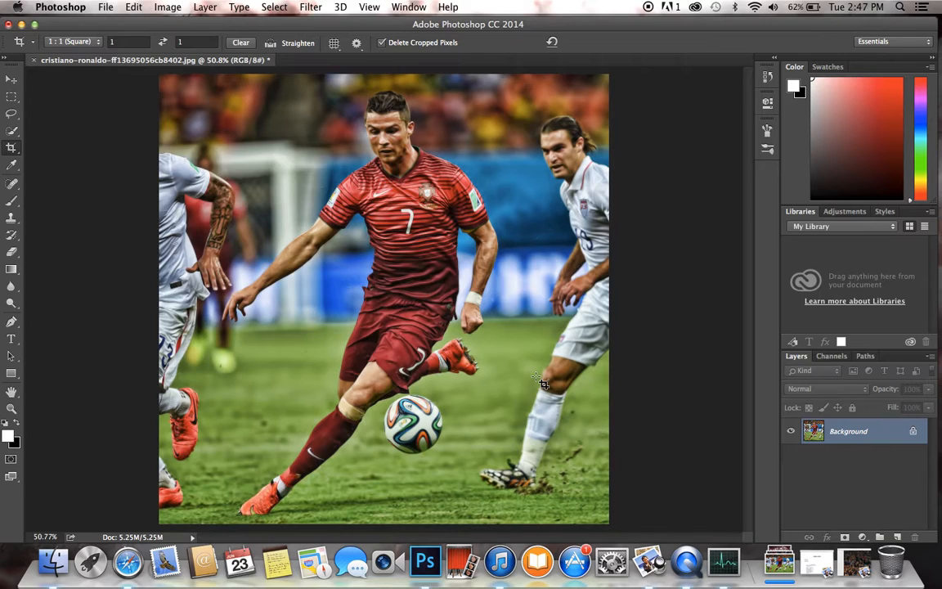
# Step: Duplicate the photo layer and select the background beside the central player's outstretched arm and leg with the Quick Selection tool
pyautogui.press('super')
pyautogui.press('super+j')
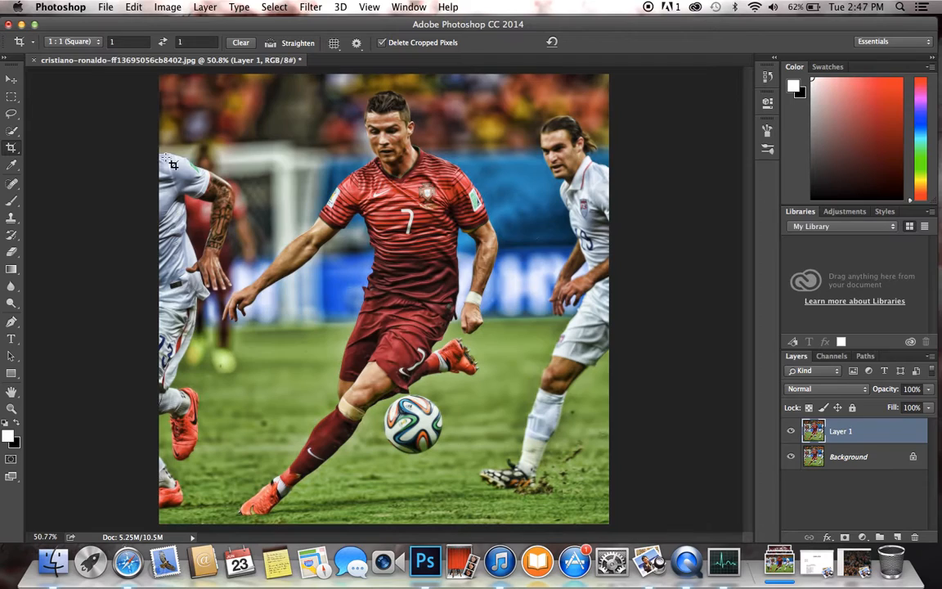
pyautogui.click(12, 132)
pyautogui.click(71, 41)
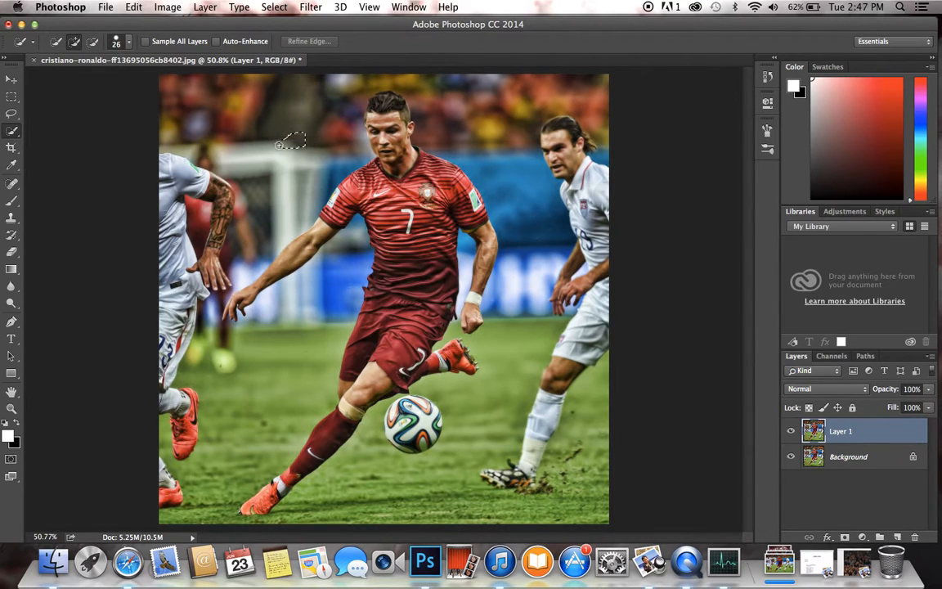
pyautogui.moveTo(221, 134)
pyautogui.mouseDown()
pyautogui.moveTo(191, 99)
pyautogui.moveTo(170, 245)
pyautogui.moveTo(195, 263)
pyautogui.moveTo(182, 376)
pyautogui.moveTo(176, 360)
pyautogui.moveTo(229, 425)
pyautogui.moveTo(200, 382)
pyautogui.moveTo(163, 491)
pyautogui.moveTo(197, 519)
pyautogui.mouseUp()
# Step: Subtract the central player's outstretched arm and hand from the background selection
pyautogui.scroll(8, 280, 310)
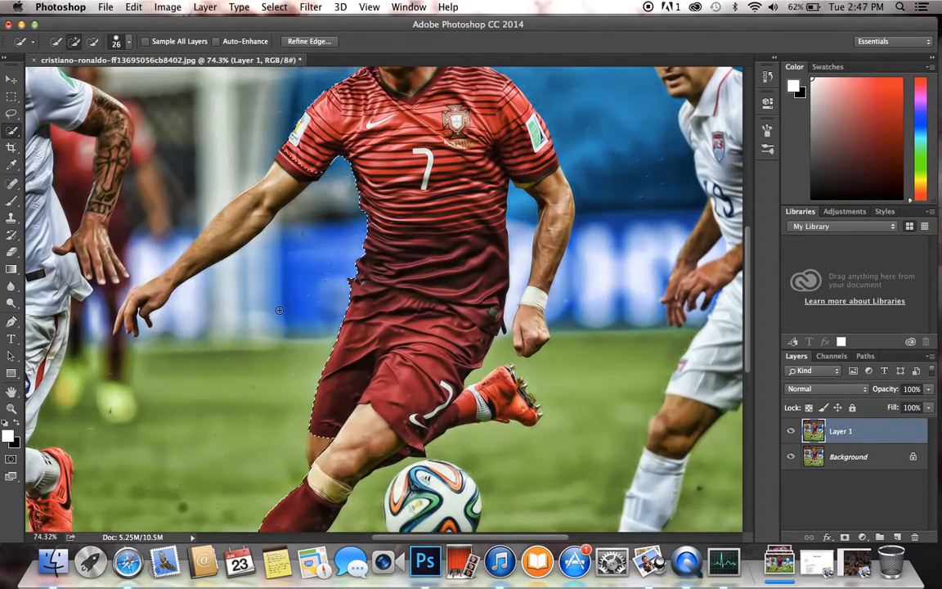
pyautogui.hscroll(-6, 273, 307)
pyautogui.scroll(3, 273, 307)
pyautogui.click(93, 45)
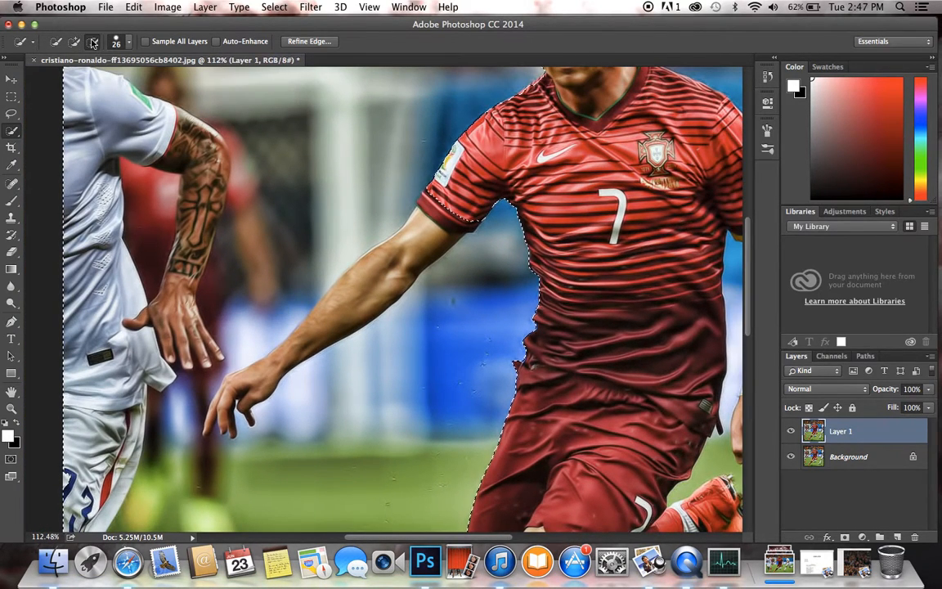
pyautogui.moveTo(454, 215)
pyautogui.mouseDown()
pyautogui.moveTo(409, 255)
pyautogui.moveTo(221, 415)
pyautogui.mouseUp()
# Step: Reduce the Quick Selection brush to 12 px and subtract the fingertips of the outstretched hand from the selection
pyautogui.scroll(5, 295, 386)
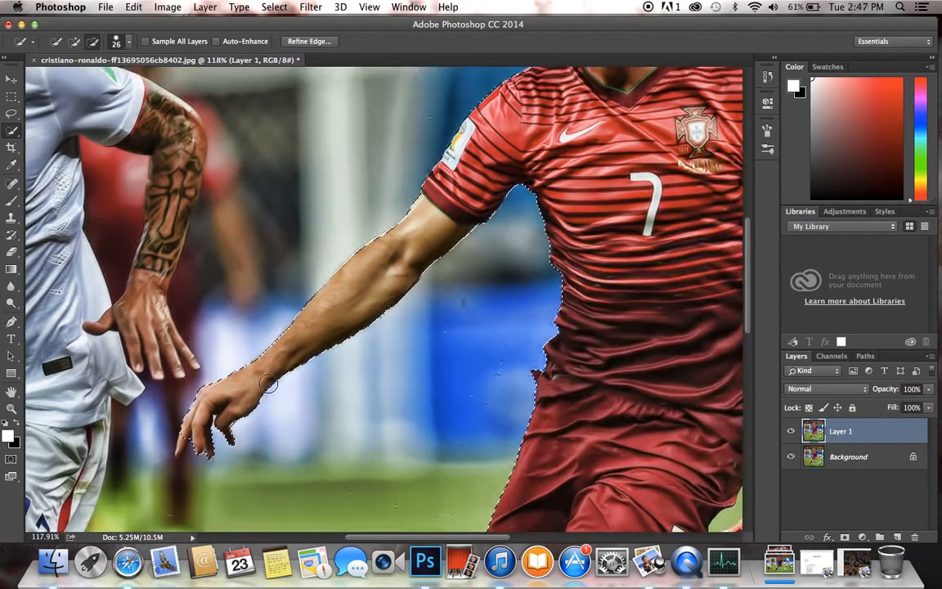
pyautogui.scroll(3, 245, 306)
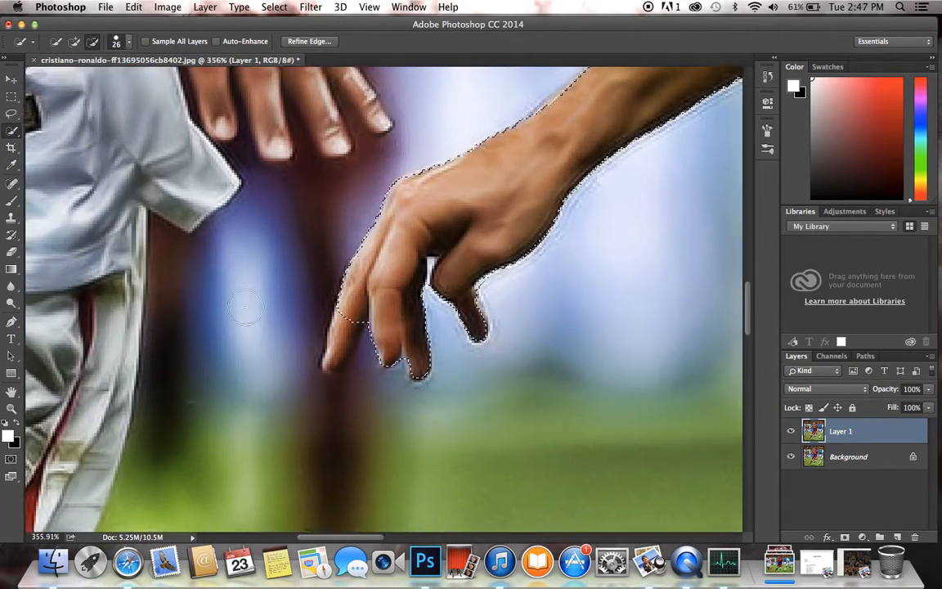
pyautogui.click(116, 41)
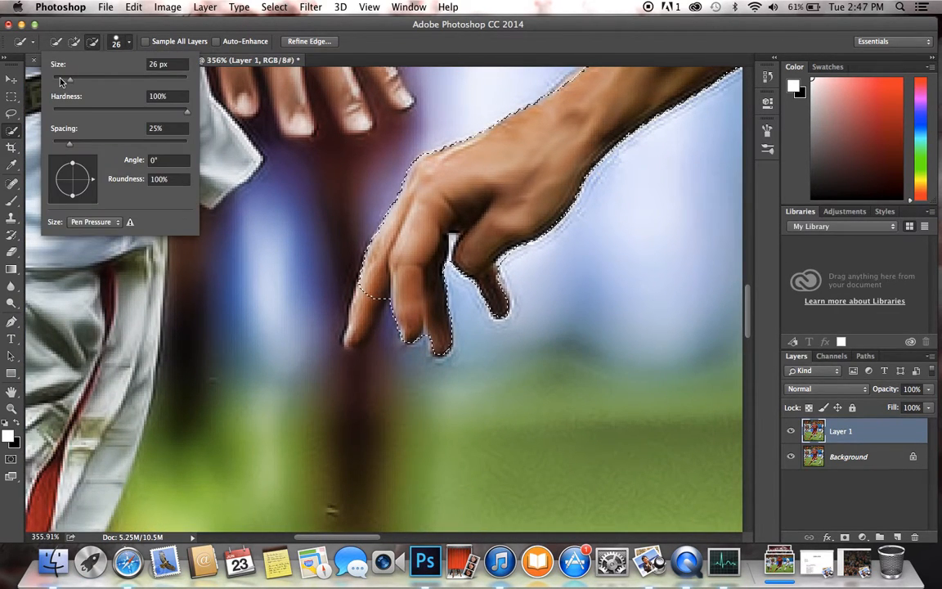
pyautogui.moveTo(70, 79); pyautogui.dragTo(63, 79)
pyautogui.moveTo(378, 282); pyautogui.dragTo(362, 324)
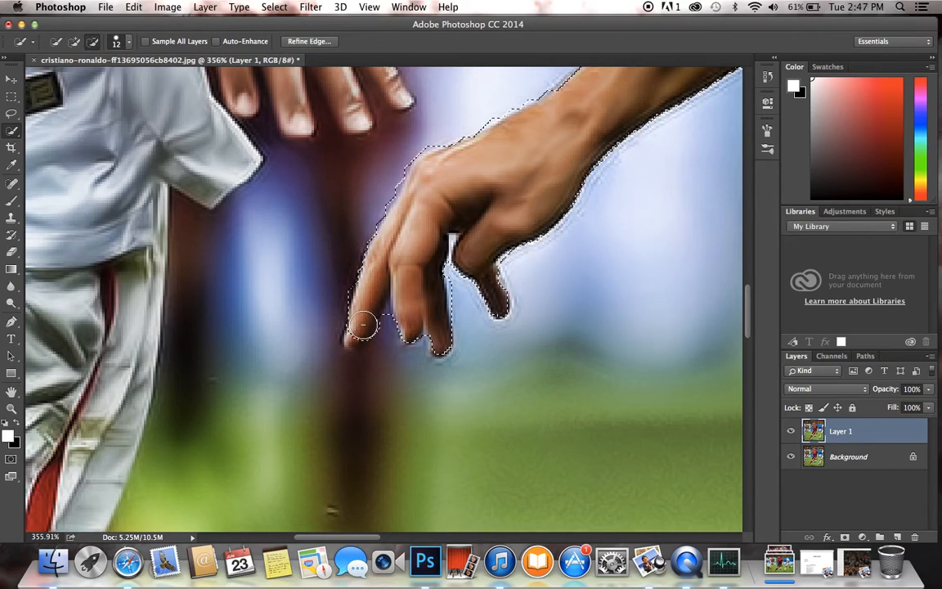
pyautogui.scroll(-10, 464, 263)
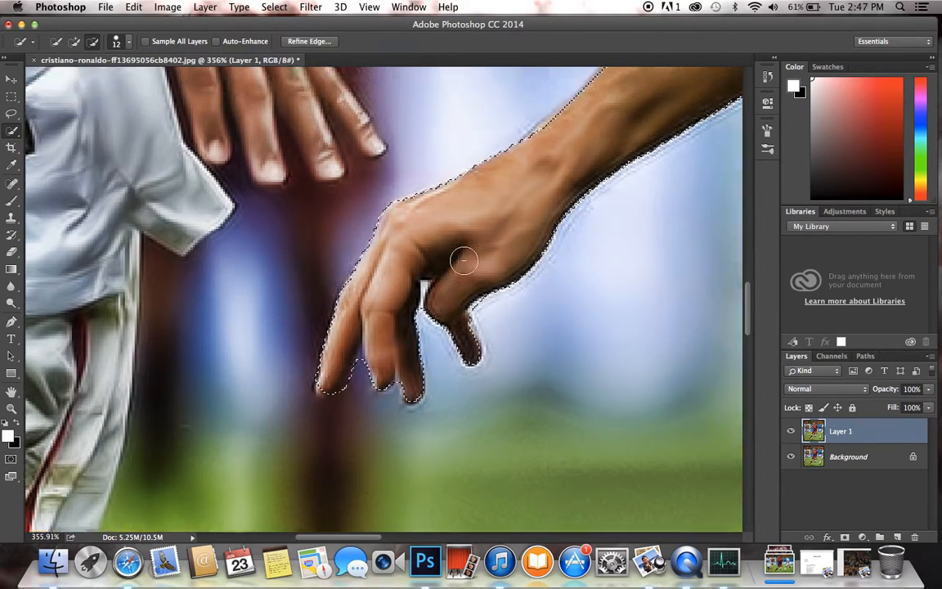
# Step: Add the remaining background, including the white-shirted player beyond the ball and the grass around it, to the selection
pyautogui.scroll(6, 464, 263)
pyautogui.hscroll(6, 463, 263)
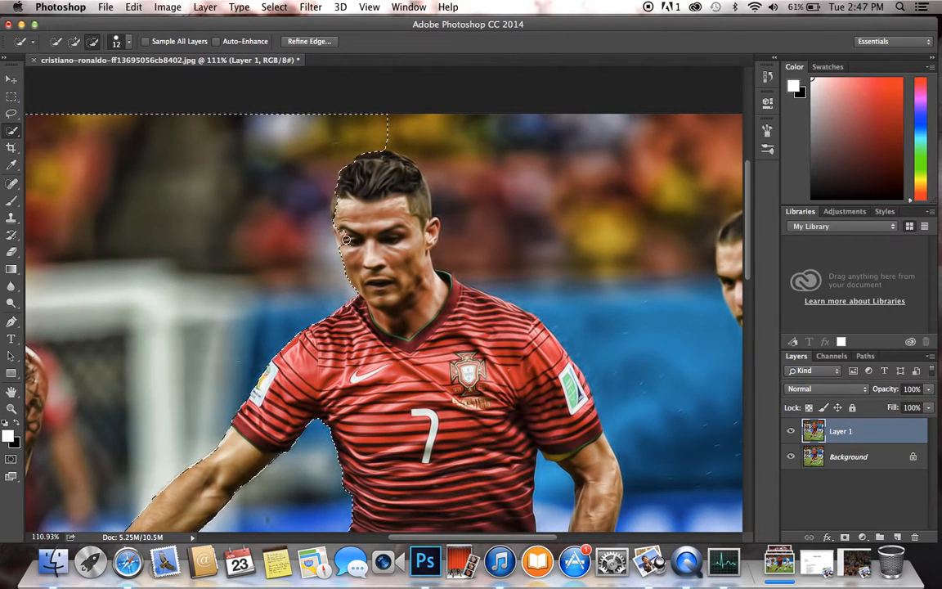
pyautogui.scroll(8, 347, 239)
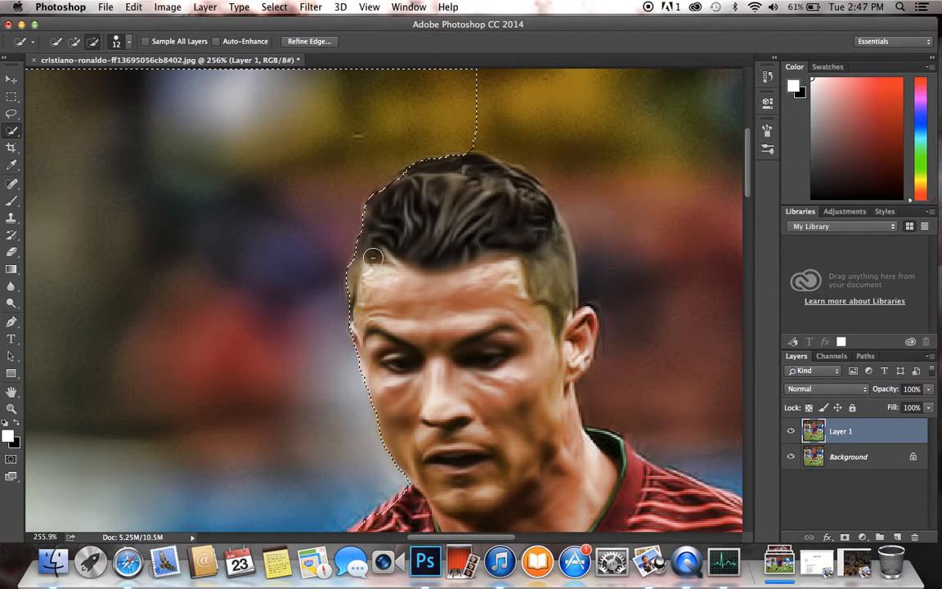
pyautogui.scroll(-15, 373, 258)
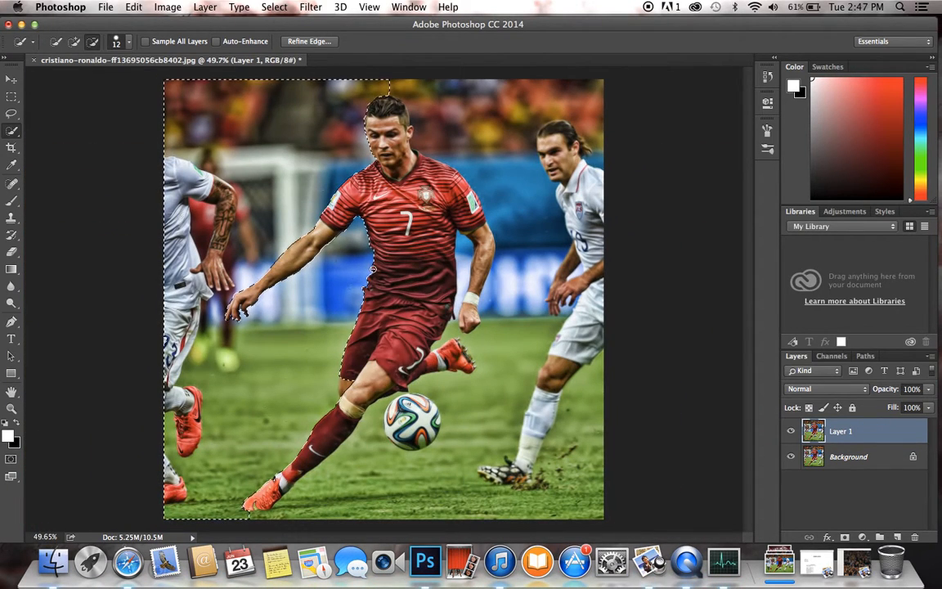
pyautogui.click(74, 41)
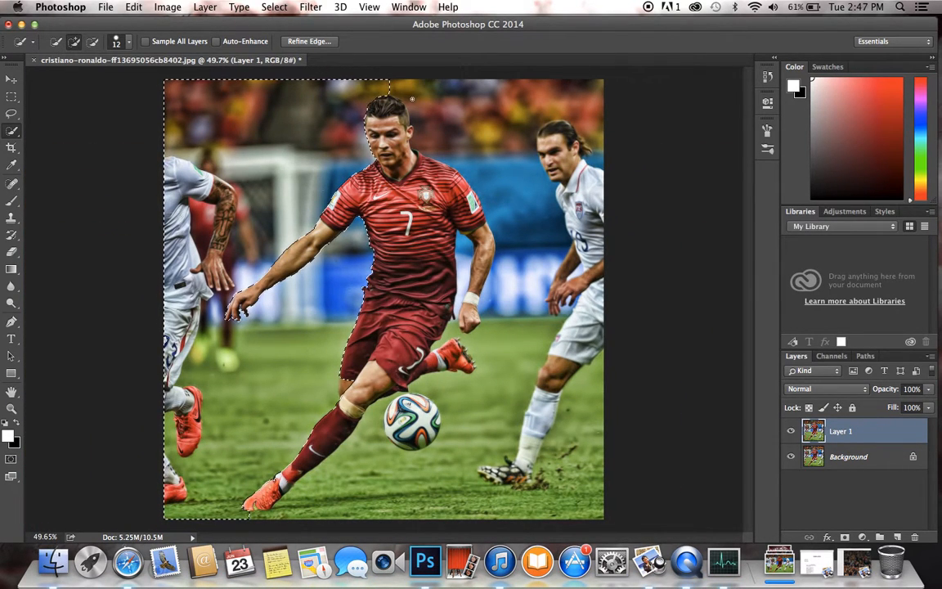
pyautogui.moveTo(513, 102)
pyautogui.mouseDown()
pyautogui.moveTo(560, 115)
pyautogui.moveTo(515, 168)
pyautogui.moveTo(530, 231)
pyautogui.moveTo(523, 246)
pyautogui.mouseUp()
pyautogui.moveTo(588, 347)
pyautogui.mouseDown()
pyautogui.moveTo(578, 434)
pyautogui.moveTo(507, 384)
pyautogui.moveTo(486, 327)
pyautogui.moveTo(530, 323)
pyautogui.mouseUp()
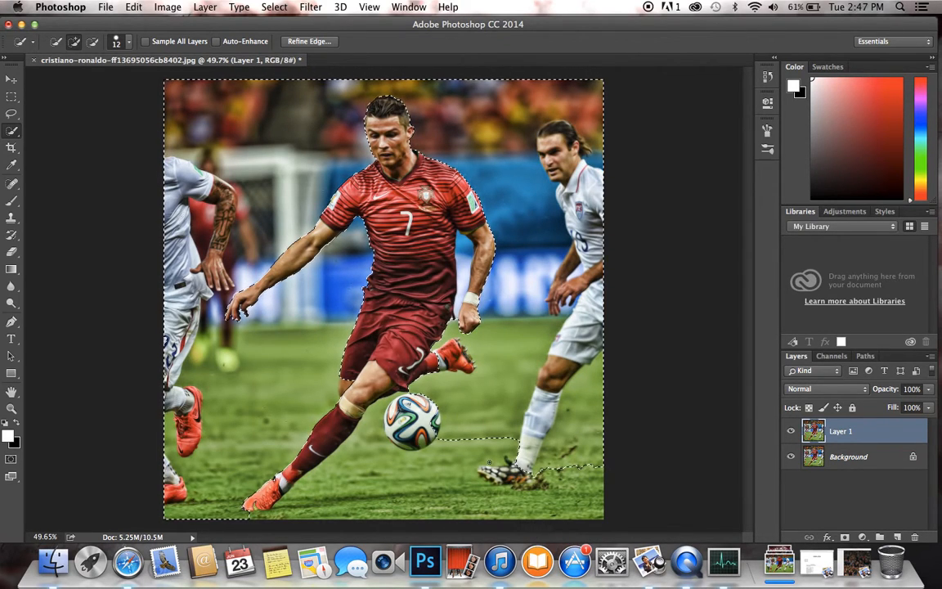
pyautogui.moveTo(473, 446); pyautogui.dragTo(468, 469)
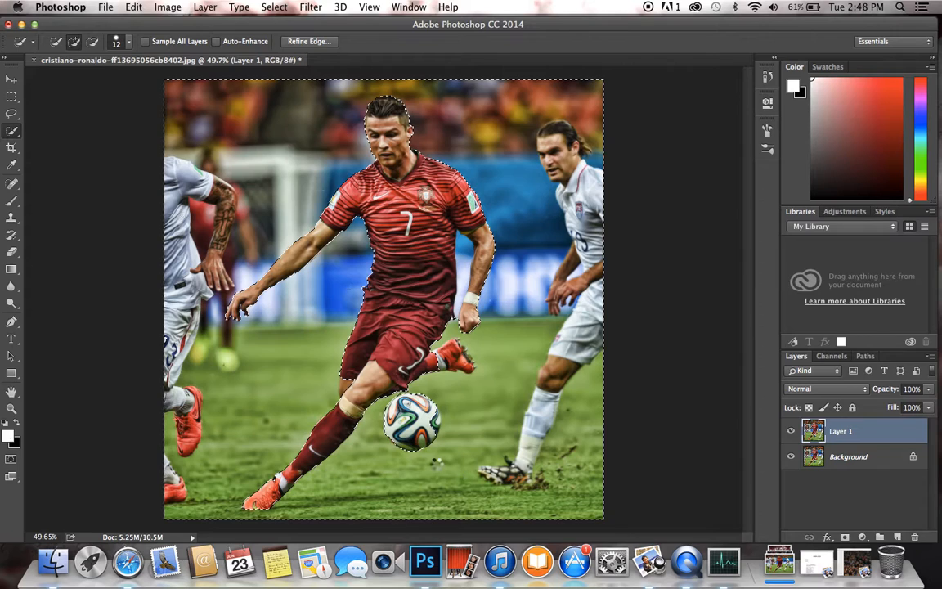
# Step: Subtract the central player's raised boot and its studs from the selection, and check the edges along his legs
pyautogui.scroll(6, 348, 442)
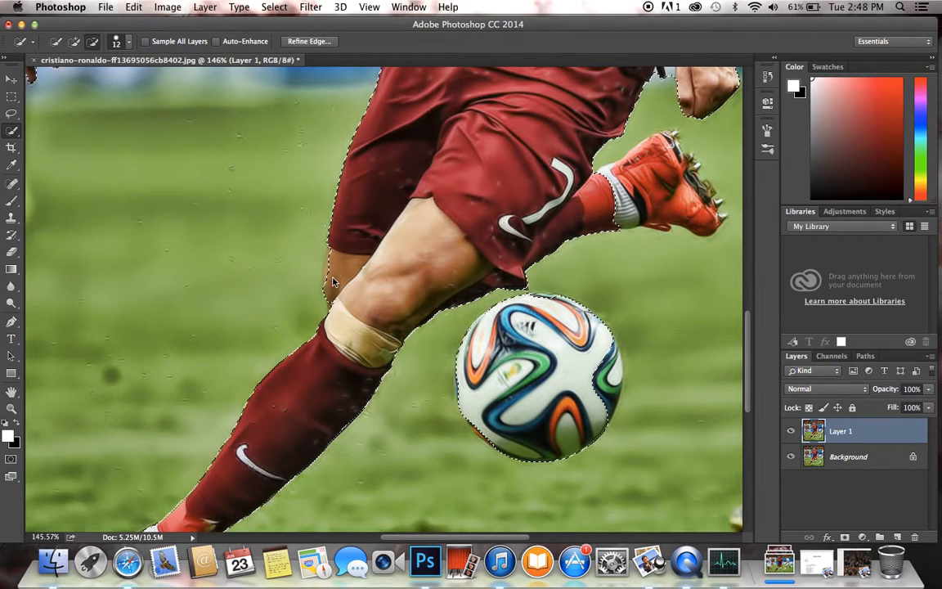
pyautogui.moveTo(682, 210)
pyautogui.mouseDown()
pyautogui.moveTo(621, 168)
pyautogui.moveTo(683, 170)
pyautogui.mouseUp()
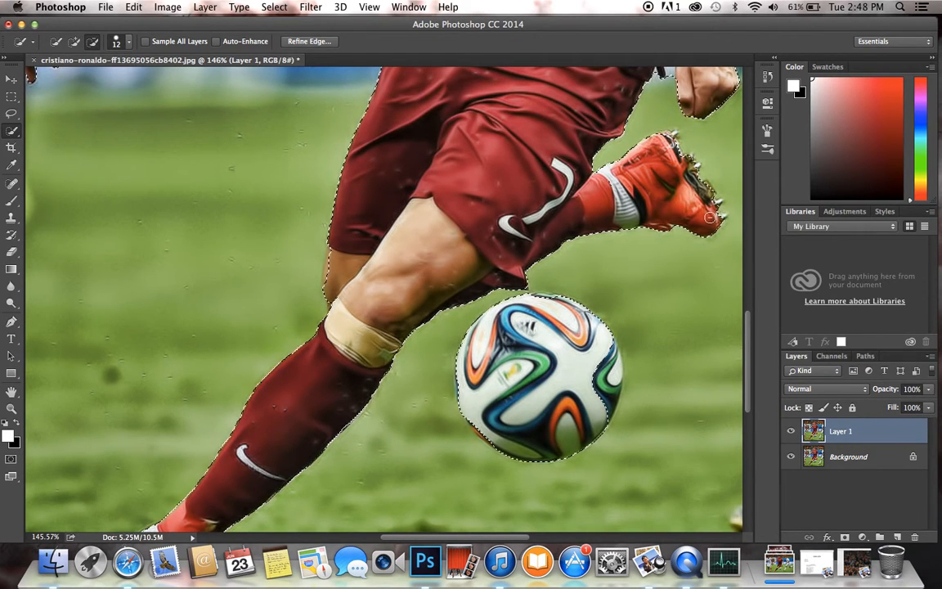
pyautogui.scroll(-3, 486, 269)
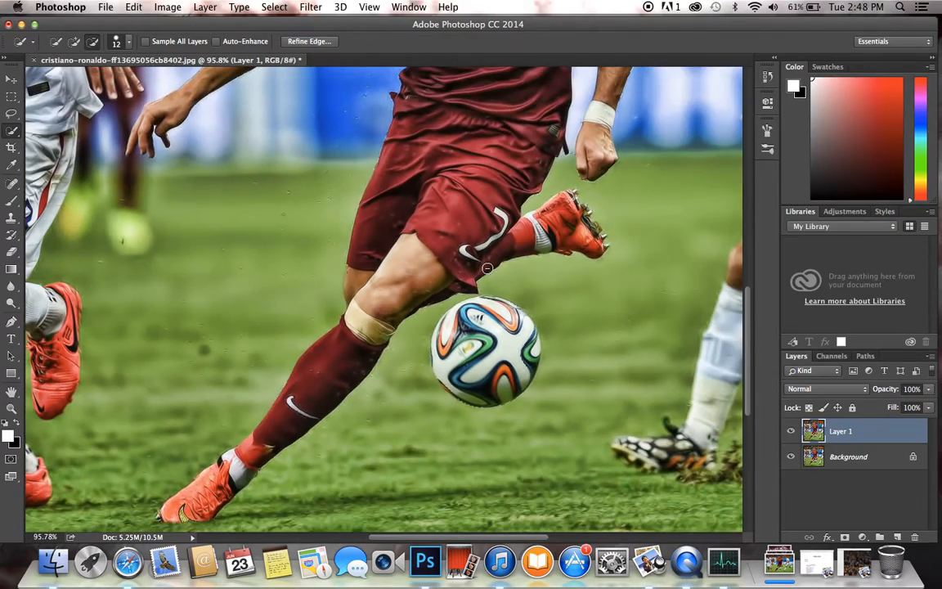
pyautogui.scroll(-3, 477, 347)
pyautogui.scroll(5, 477, 347)
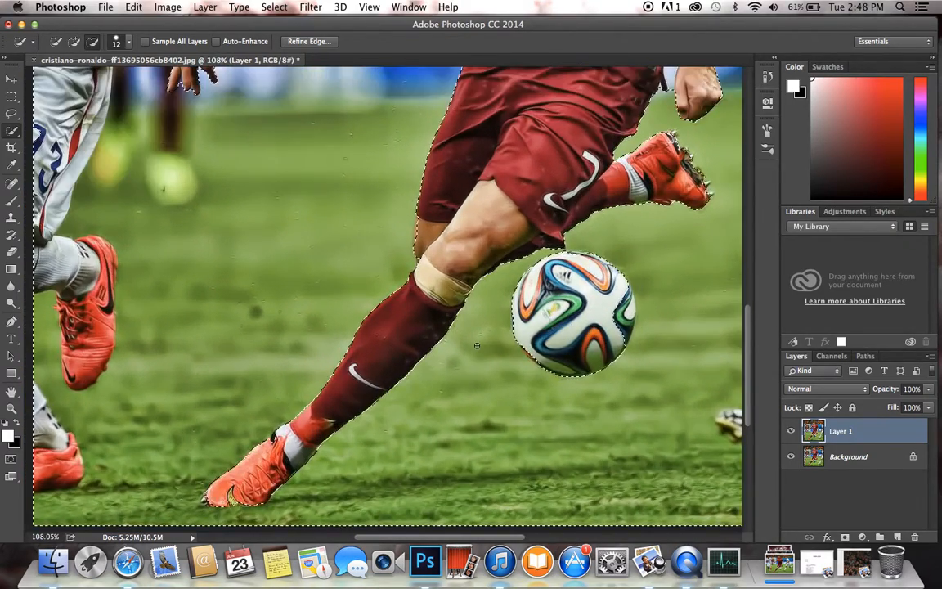
pyautogui.scroll(-5, 477, 346)
pyautogui.hscroll(-2, 477, 347)
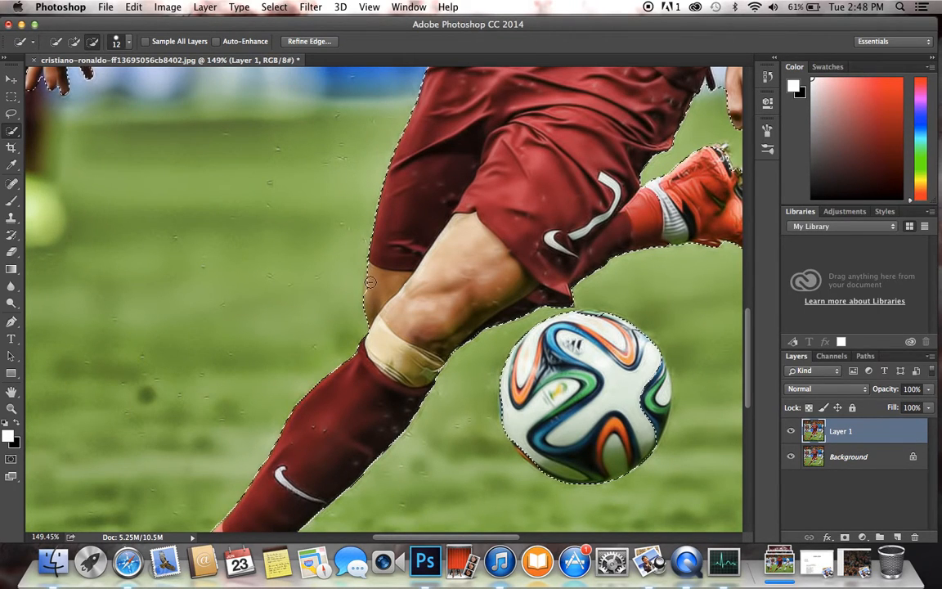
# Step: Add the background gap between the central player's torso and his bent arm to the selection
pyautogui.scroll(5, 386, 242)
pyautogui.scroll(-1, 271, 204)
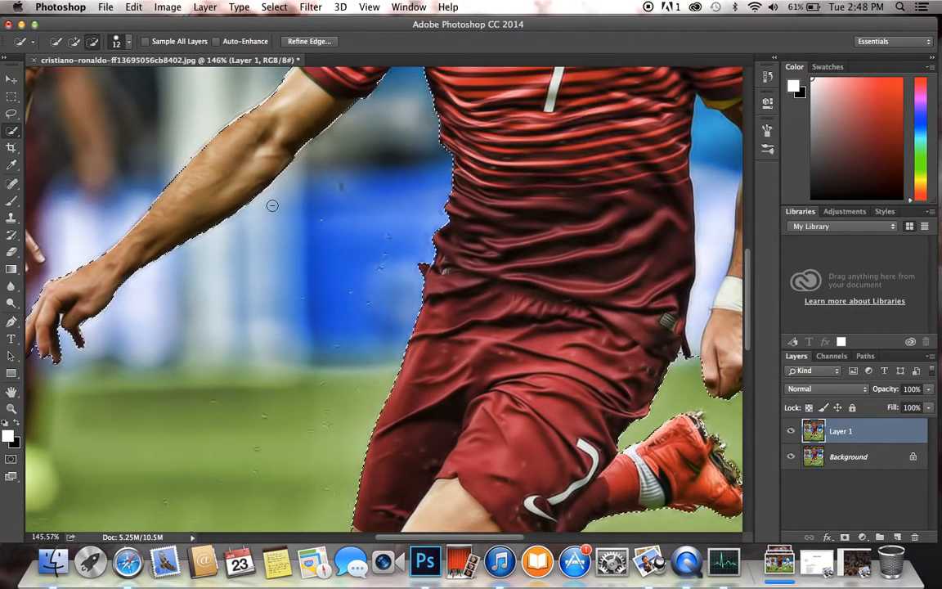
pyautogui.hscroll(10, 271, 205)
pyautogui.scroll(-3, 271, 205)
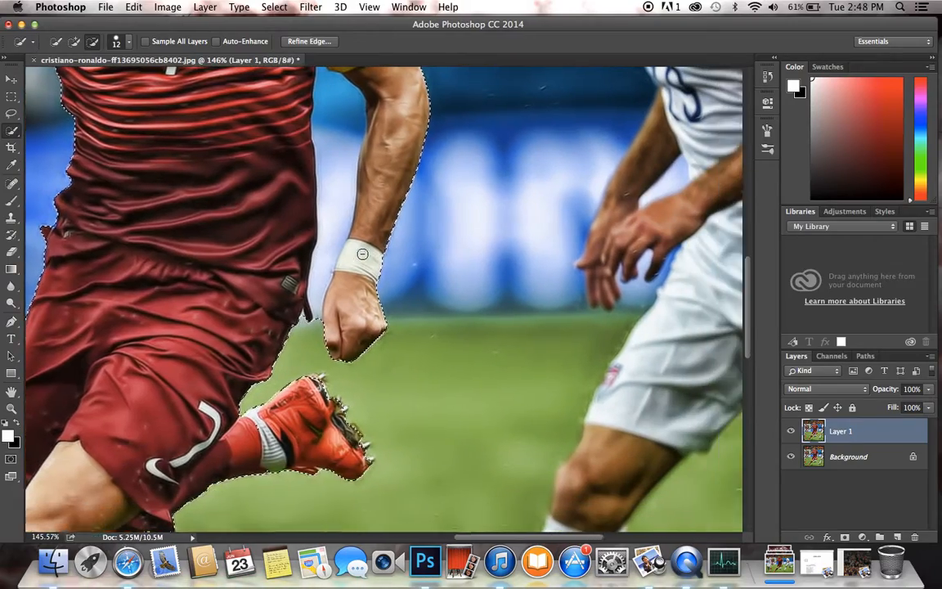
pyautogui.scroll(-5, 362, 254)
pyautogui.scroll(5, 362, 254)
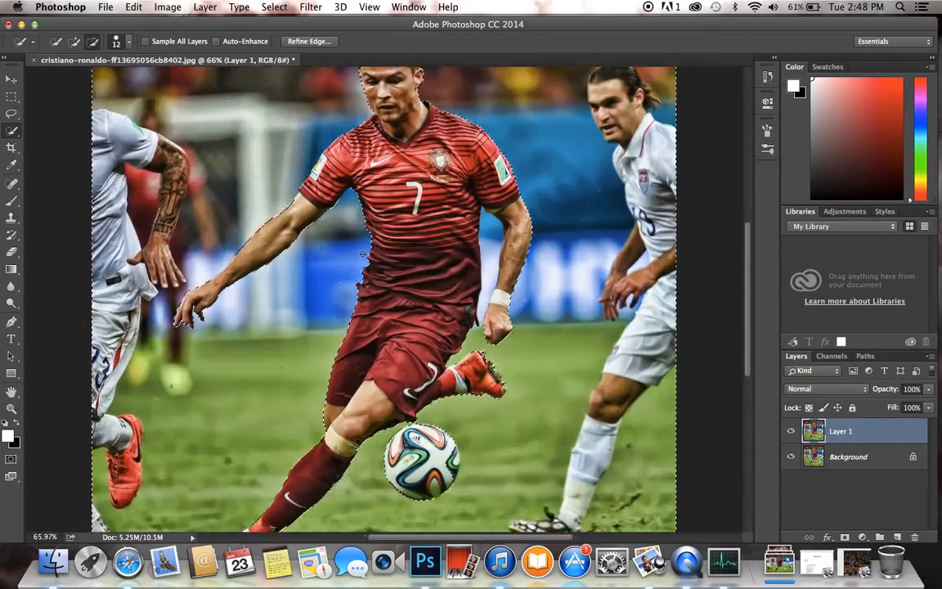
pyautogui.scroll(5, 362, 254)
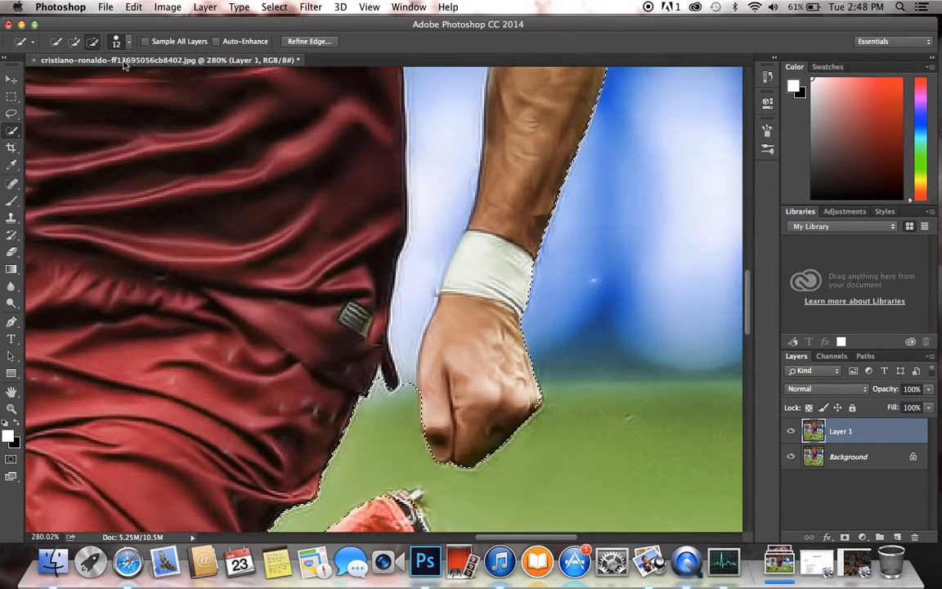
pyautogui.click(72, 43)
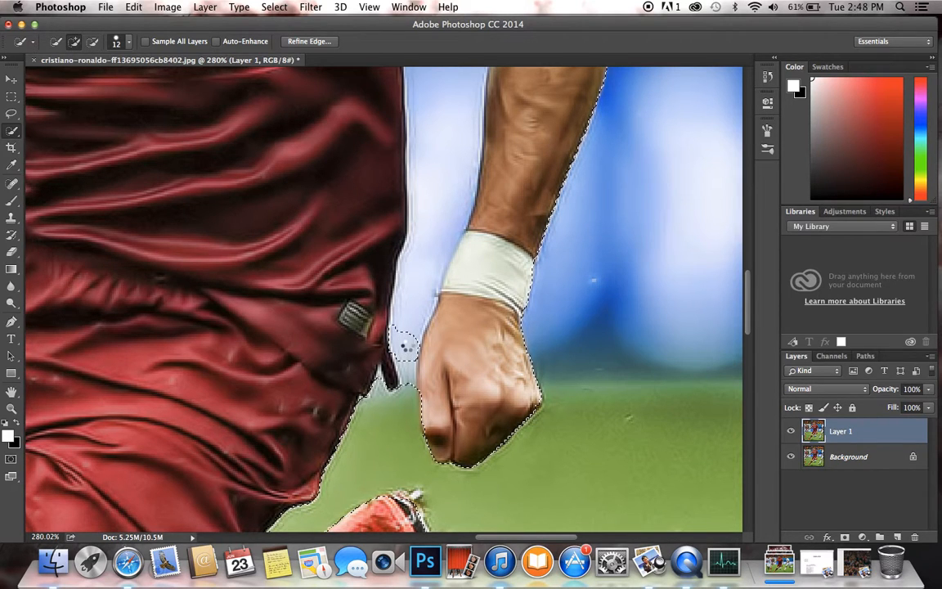
pyautogui.scroll(10, 434, 221)
pyautogui.scroll(-15, 435, 221)
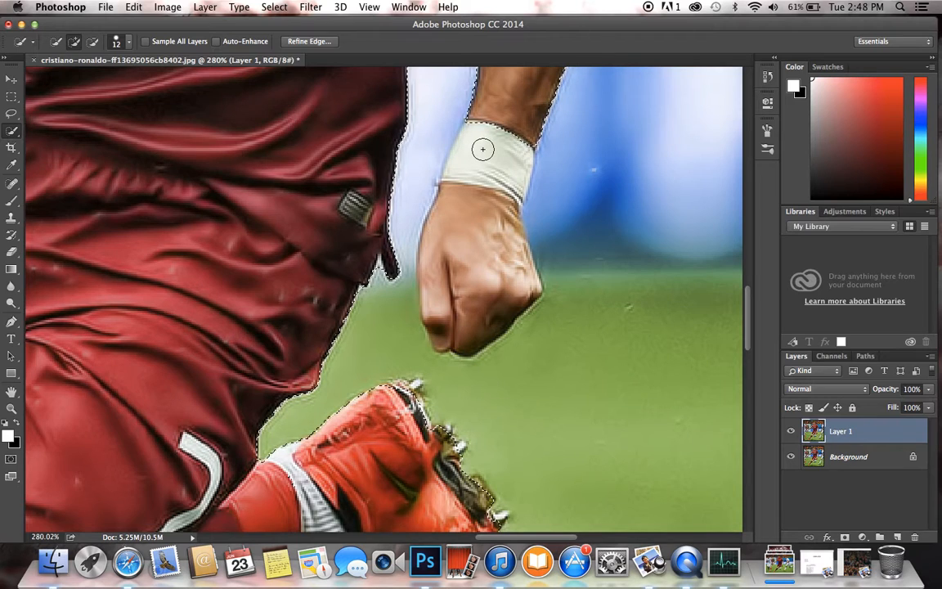
# Step: Subtract the central player's wristband and clenched fist from the background selection
pyautogui.scroll(5, 473, 230)
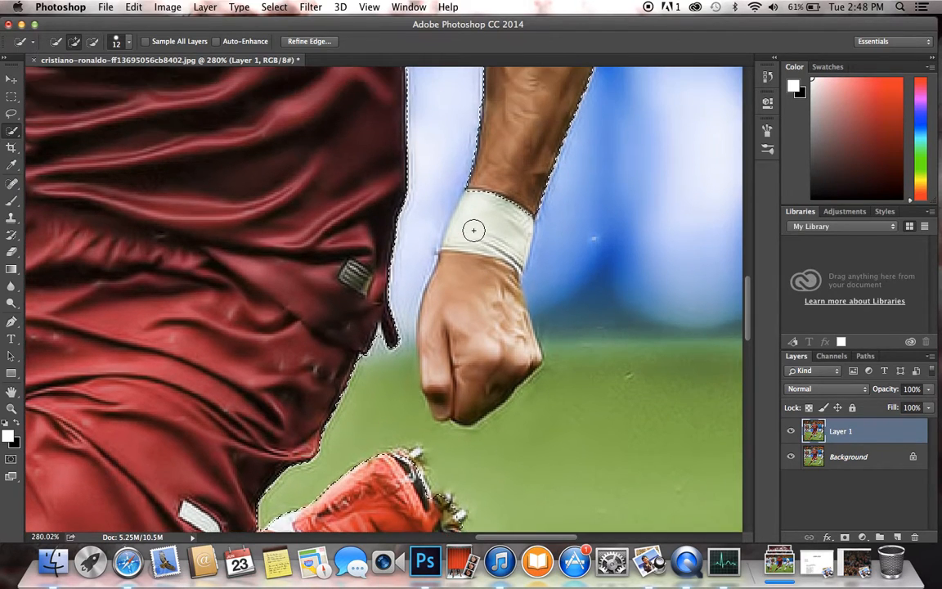
pyautogui.click(93, 42)
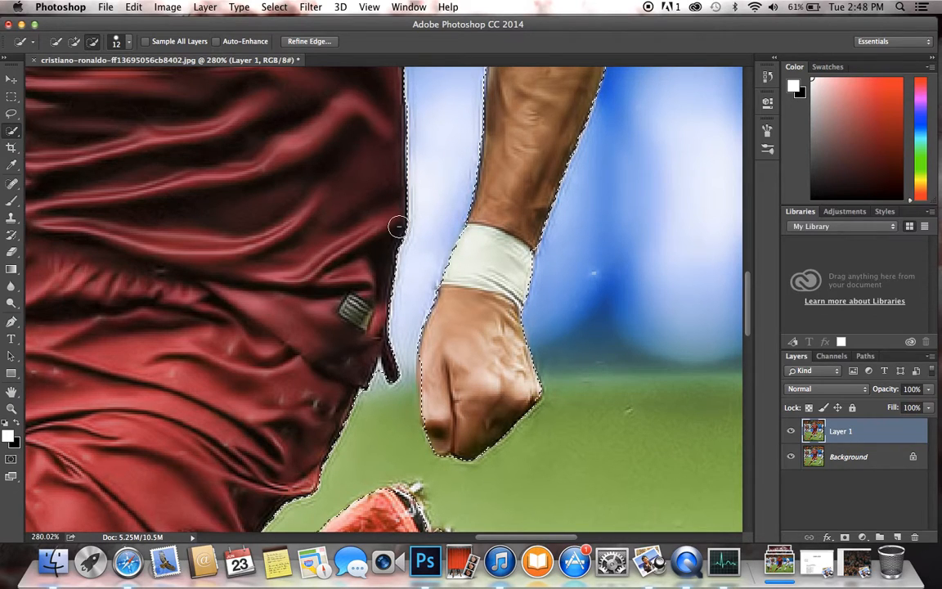
pyautogui.click(78, 46)
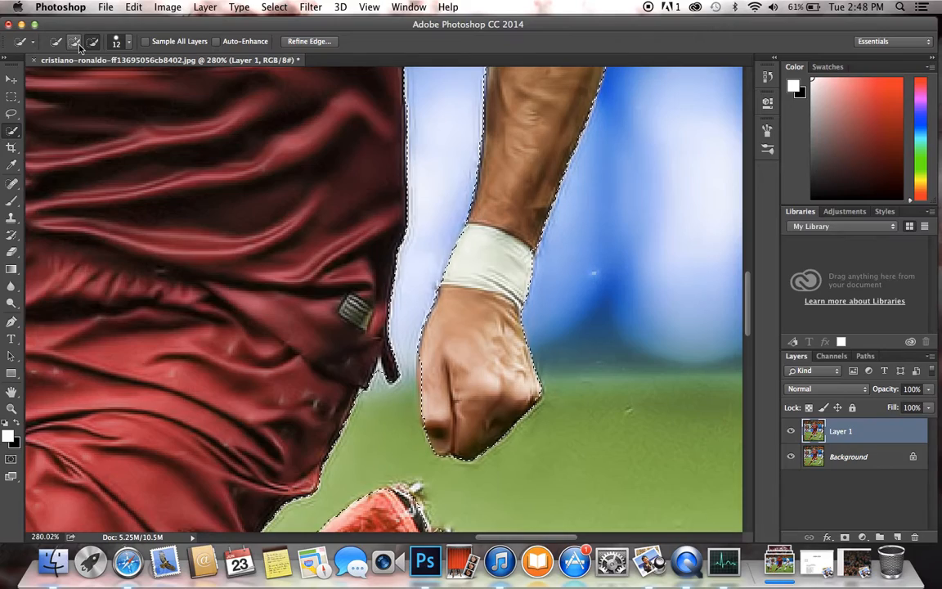
pyautogui.scroll(-5, 419, 286)
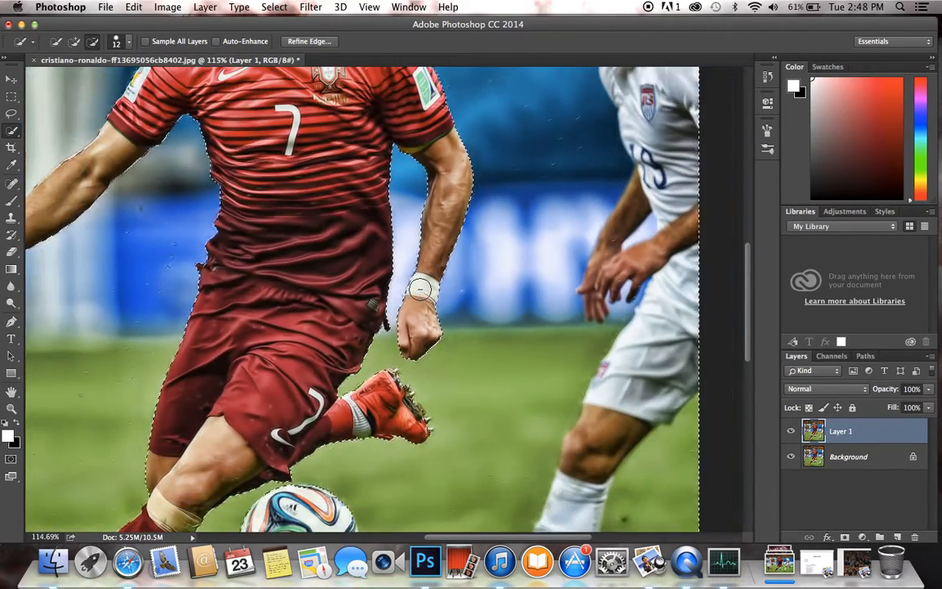
pyautogui.scroll(-3, 420, 288)
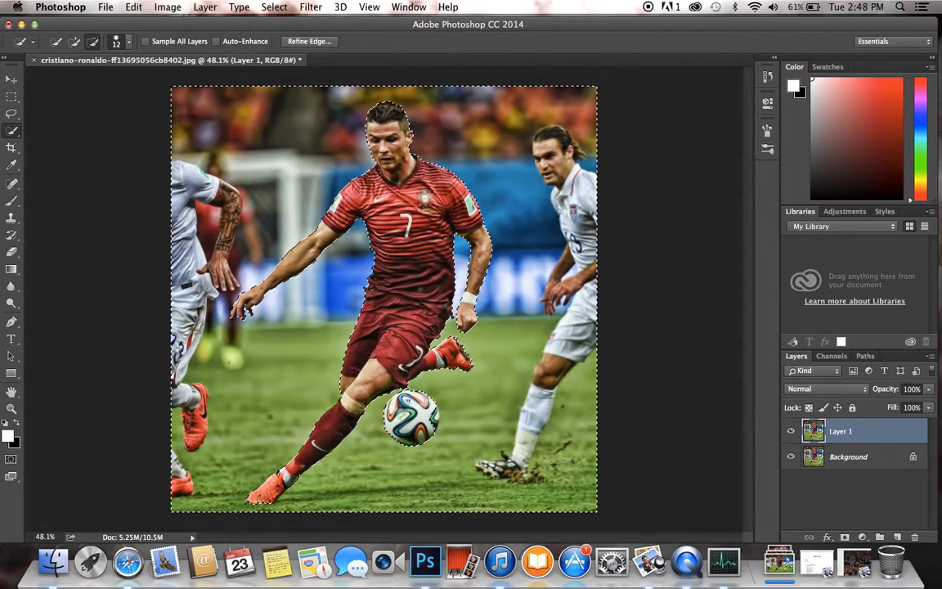
# Step: Set the Quick Selection brush to 165 px and subtract the rest of the ball from the background selection
pyautogui.scroll(1, 419, 288)
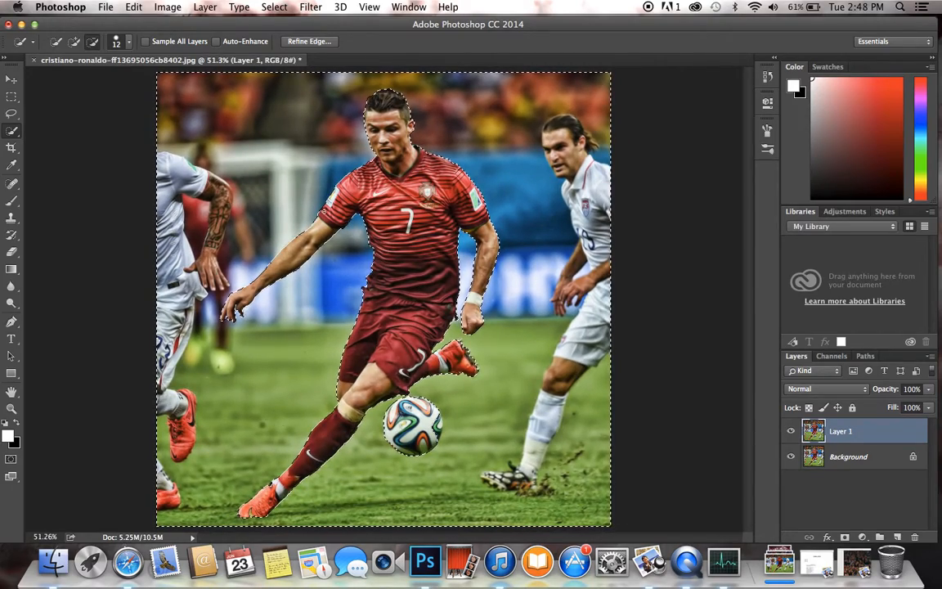
pyautogui.scroll(6, 462, 417)
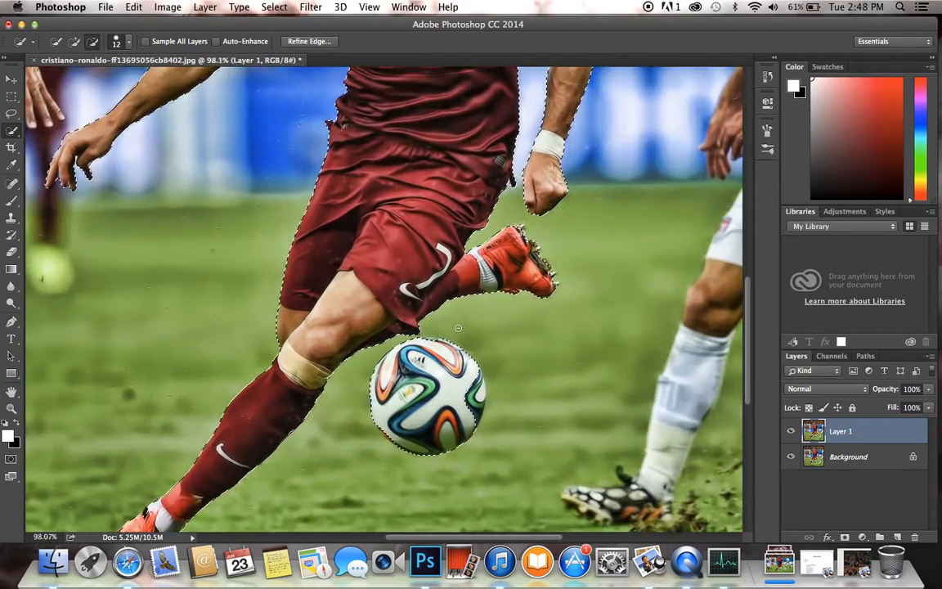
pyautogui.scroll(3, 458, 328)
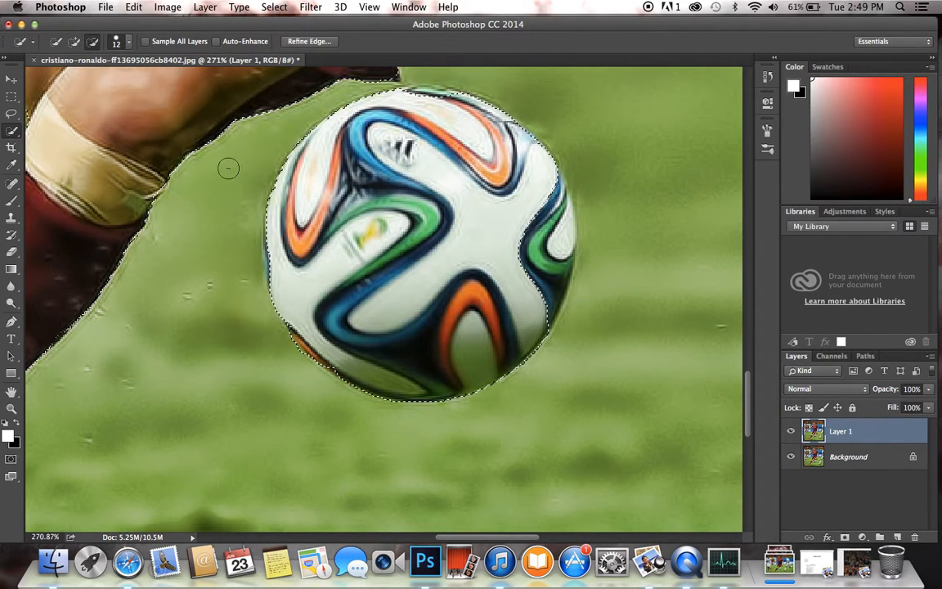
pyautogui.click(128, 42)
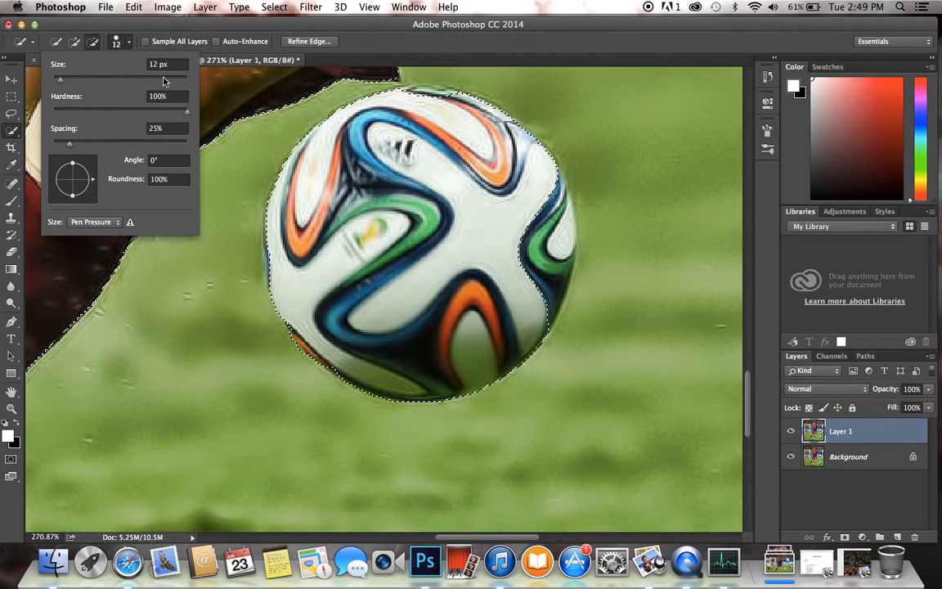
pyautogui.click(163, 78)
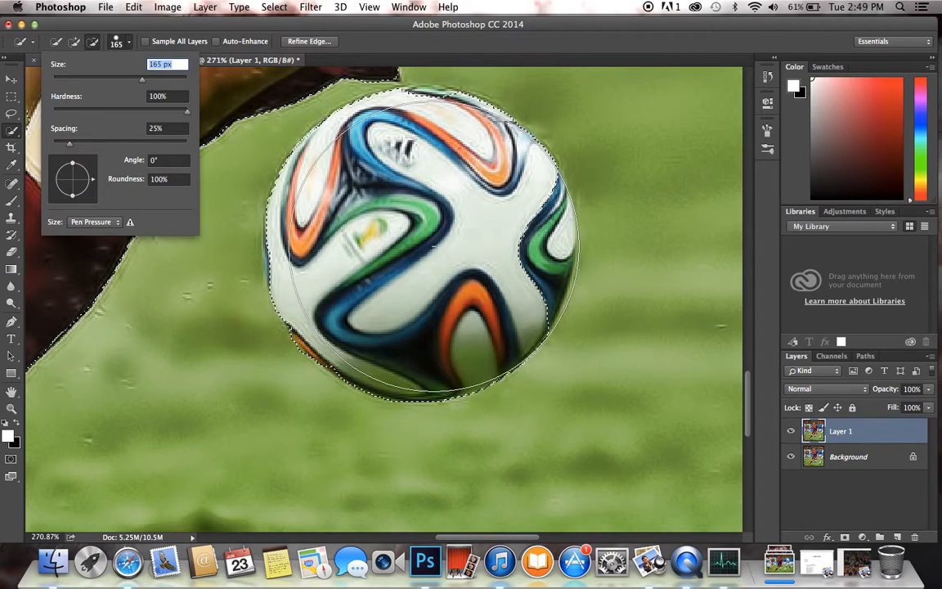
pyautogui.press('Return')
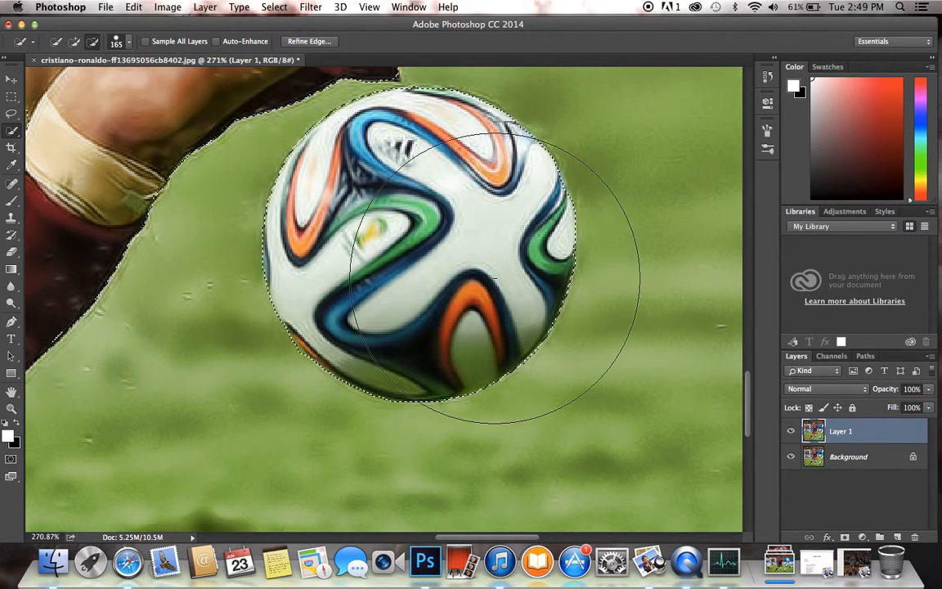
pyautogui.scroll(-8, 374, 231)
pyautogui.scroll(-8, 374, 230)
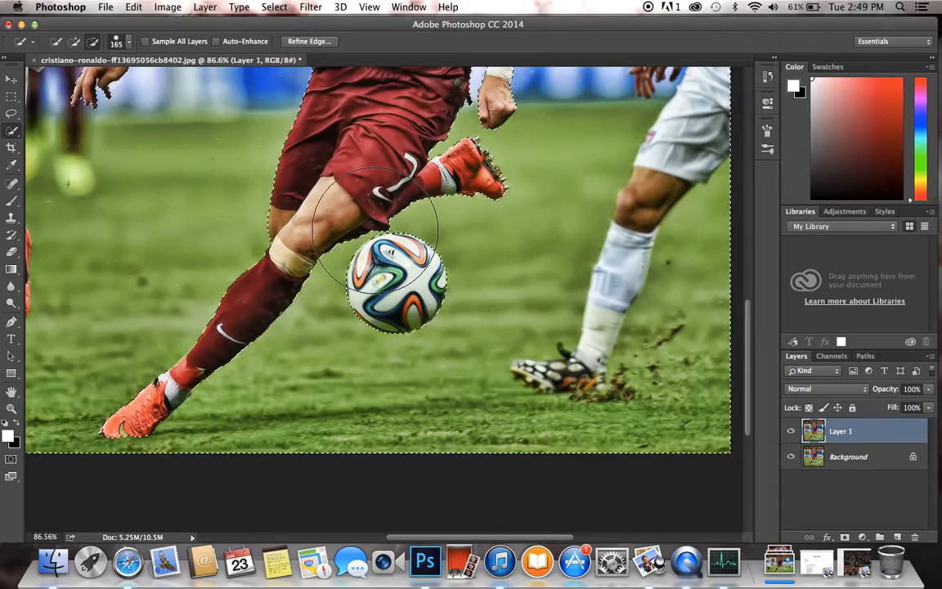
pyautogui.scroll(2, 375, 228)
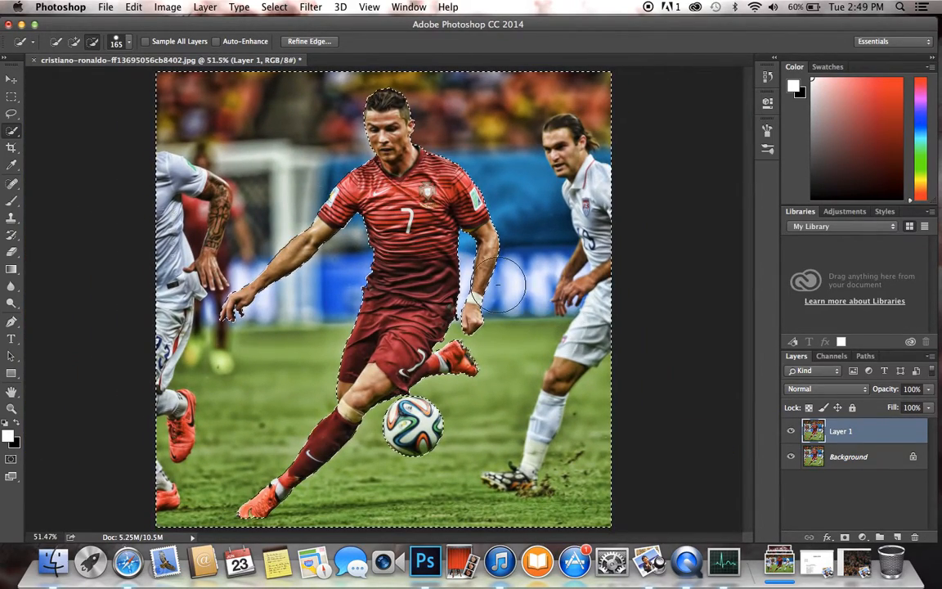
# Step: Cut the selected background out of Layer 1 and check the cutout with the Background layer hidden and shown
pyautogui.click(135, 6)
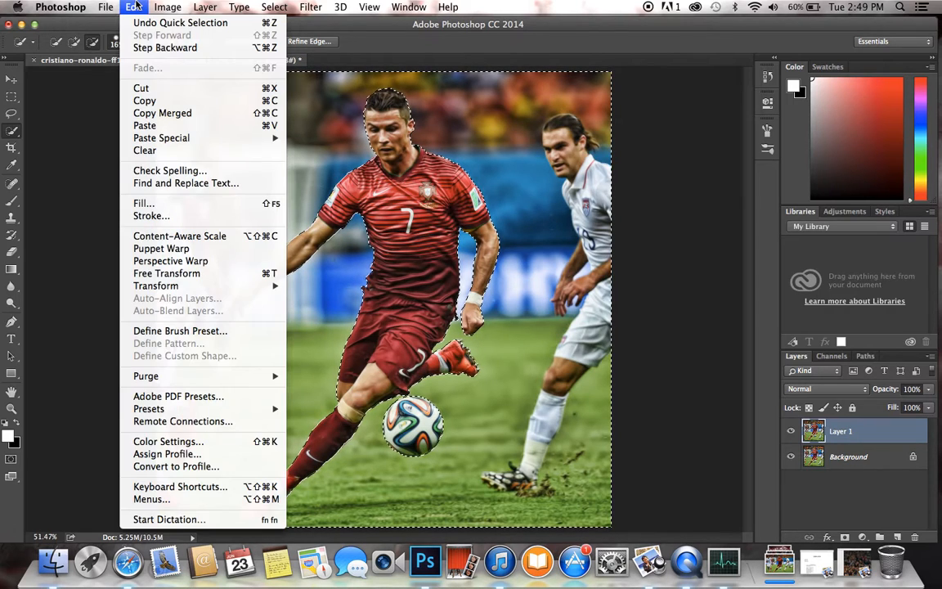
pyautogui.click(150, 88)
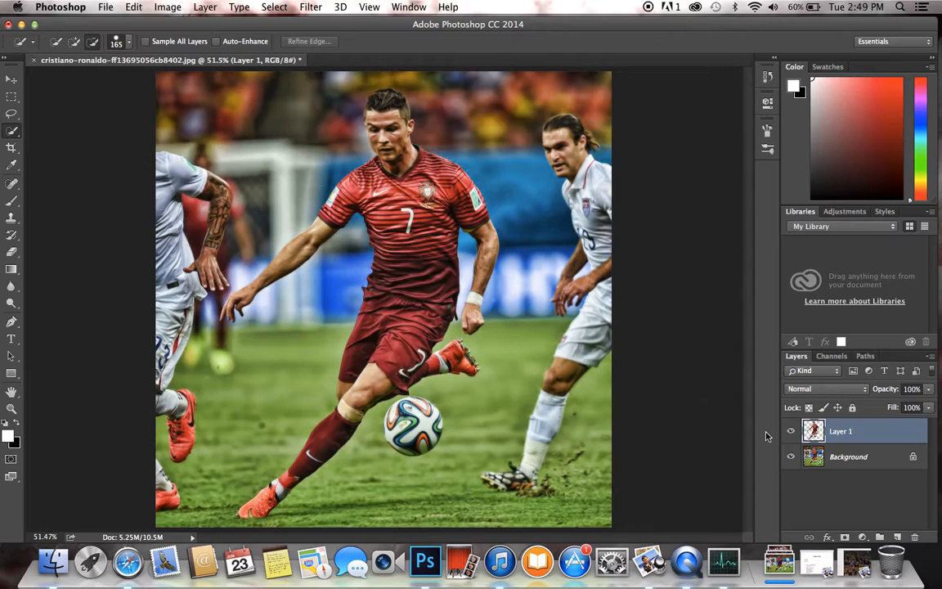
pyautogui.click(790, 456)
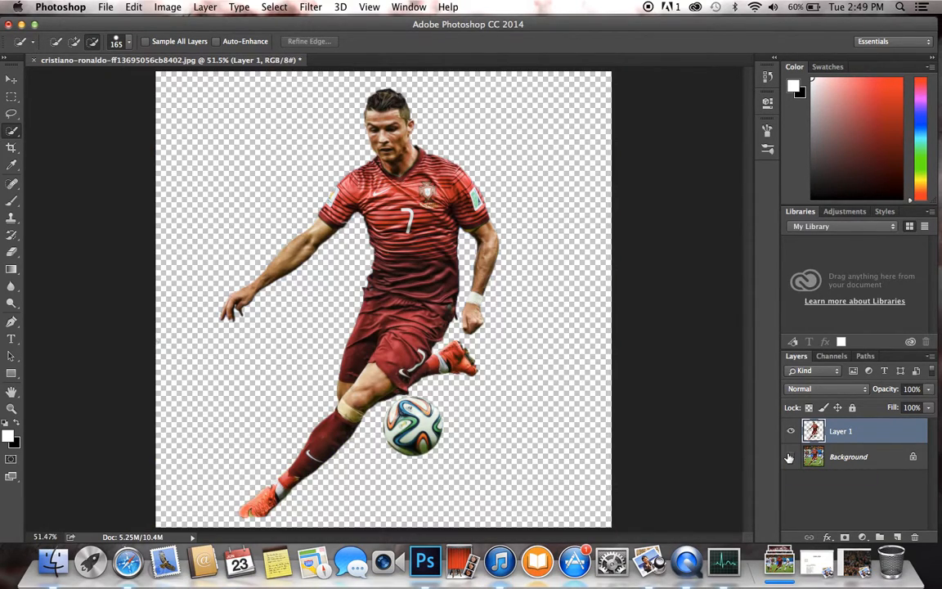
pyautogui.click(790, 457)
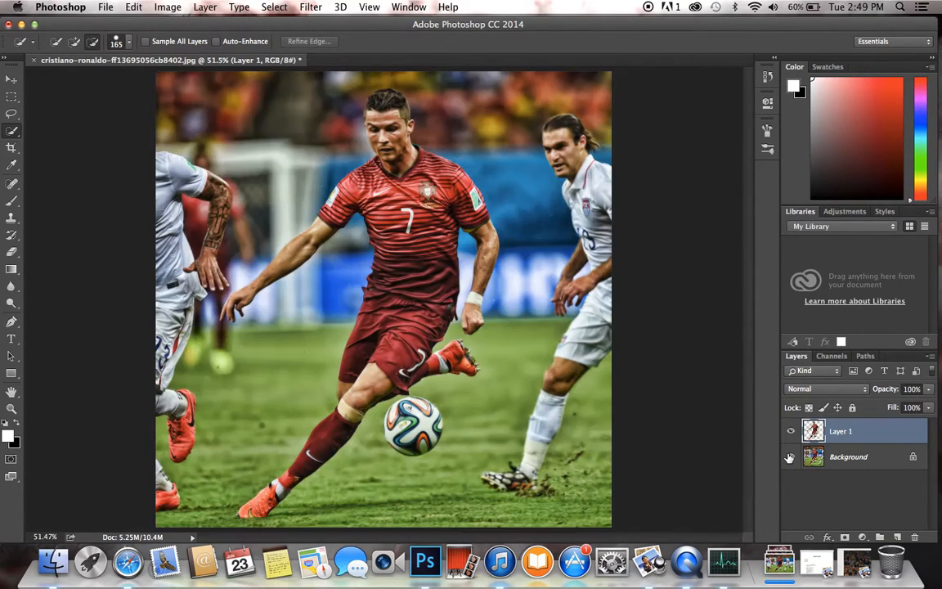
pyautogui.click(790, 456)
pyautogui.click(790, 456)
pyautogui.click(790, 456)
pyautogui.click(790, 456)
pyautogui.click(790, 456)
pyautogui.click(790, 456)
# Step: Inspect the cutout's edges around the raised boot and sock against the Background layer, and undo the background cut
pyautogui.scroll(5, 505, 399)
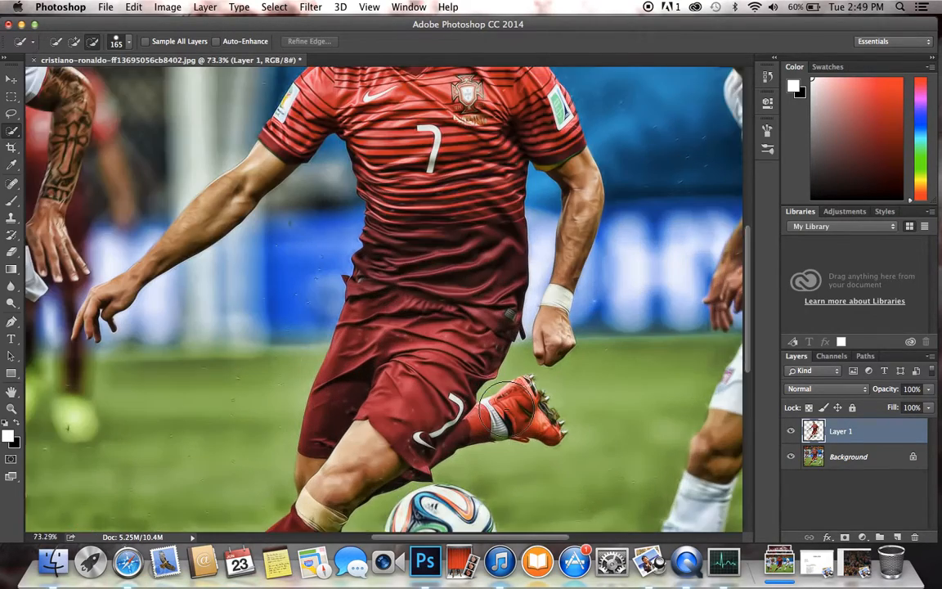
pyautogui.scroll(10, 506, 407)
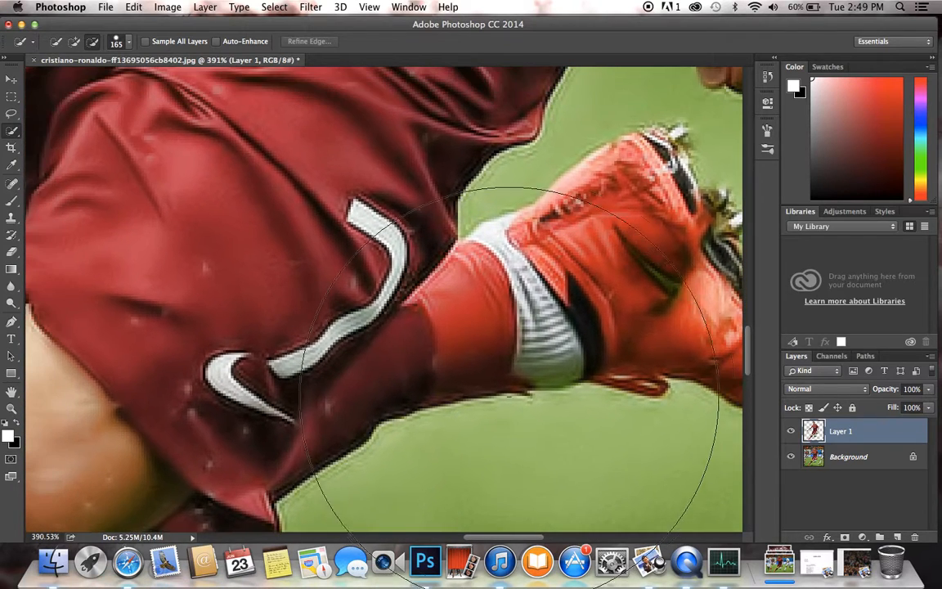
pyautogui.click(790, 456)
pyautogui.click(790, 456)
pyautogui.click(790, 456)
pyautogui.click(790, 456)
pyautogui.click(790, 456)
pyautogui.click(790, 456)
pyautogui.click(643, 366)
pyautogui.press('super+z')
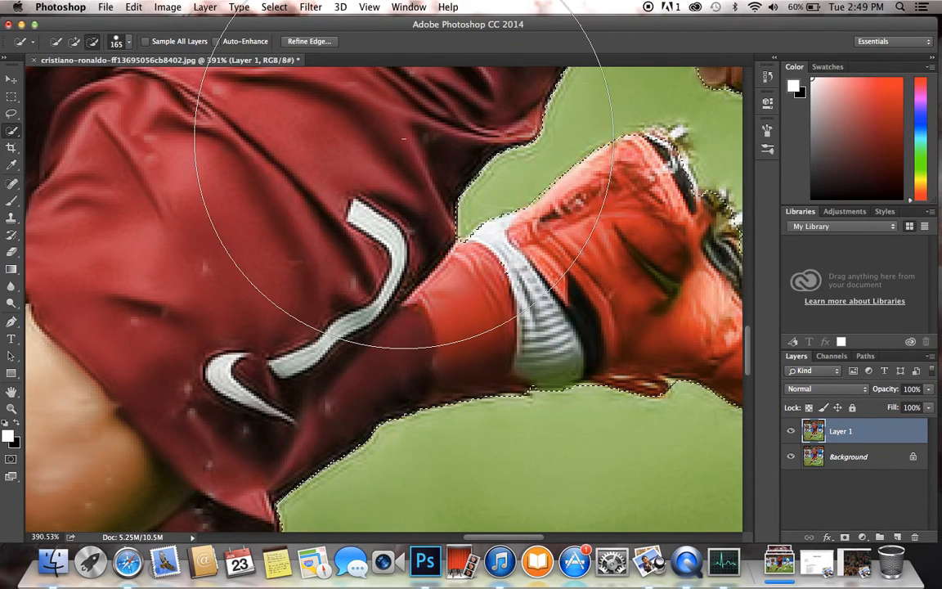
# Step: Set the Quick Selection brush to 60 px and subtract the lower edge of the raised foot's sock from the selection
pyautogui.click(116, 43)
pyautogui.write('60')
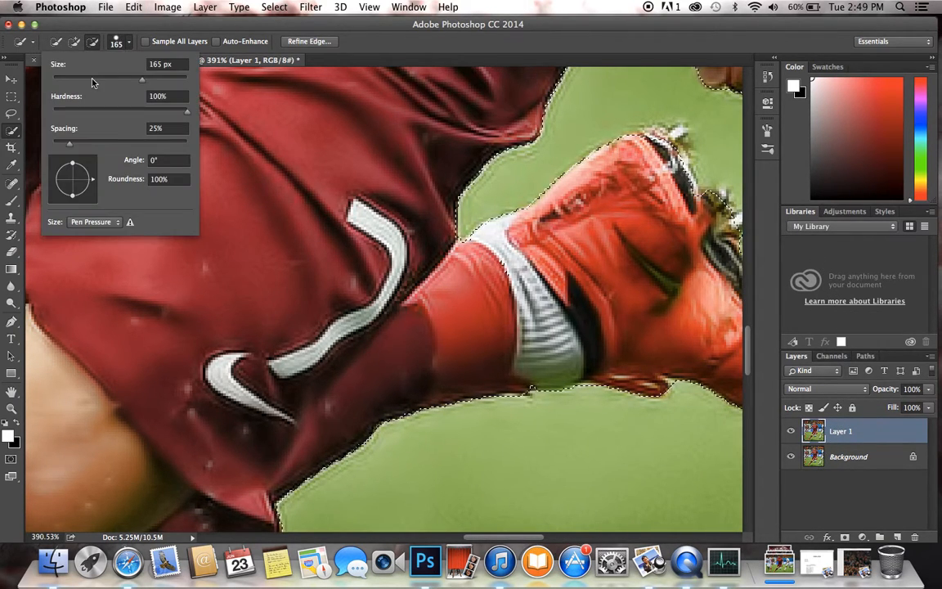
pyautogui.click(522, 322)
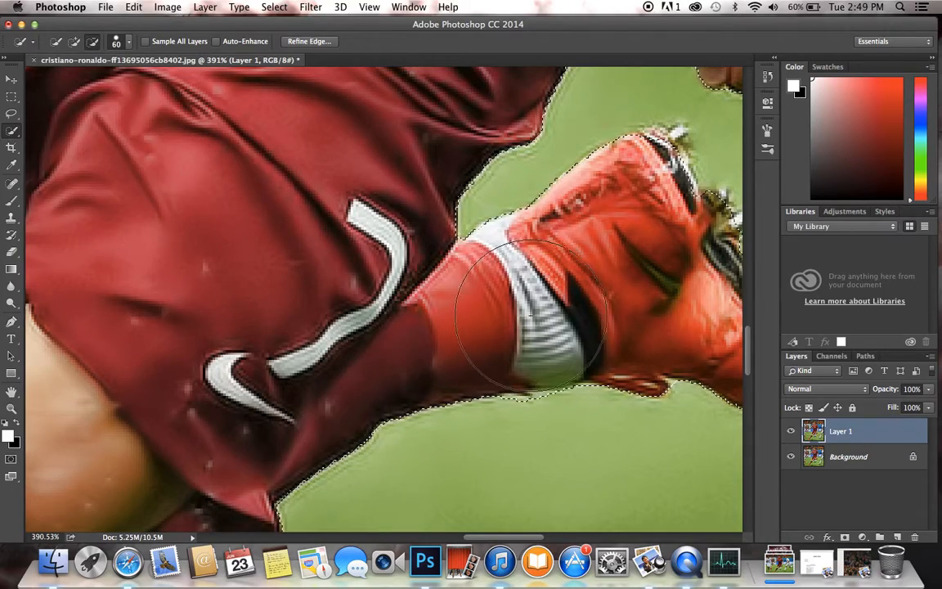
# Step: Remove the selected background from Layer 1 so only the central player and ball remain, with nothing left selected
pyautogui.scroll(-5, 541, 317)
pyautogui.scroll(-10, 541, 316)
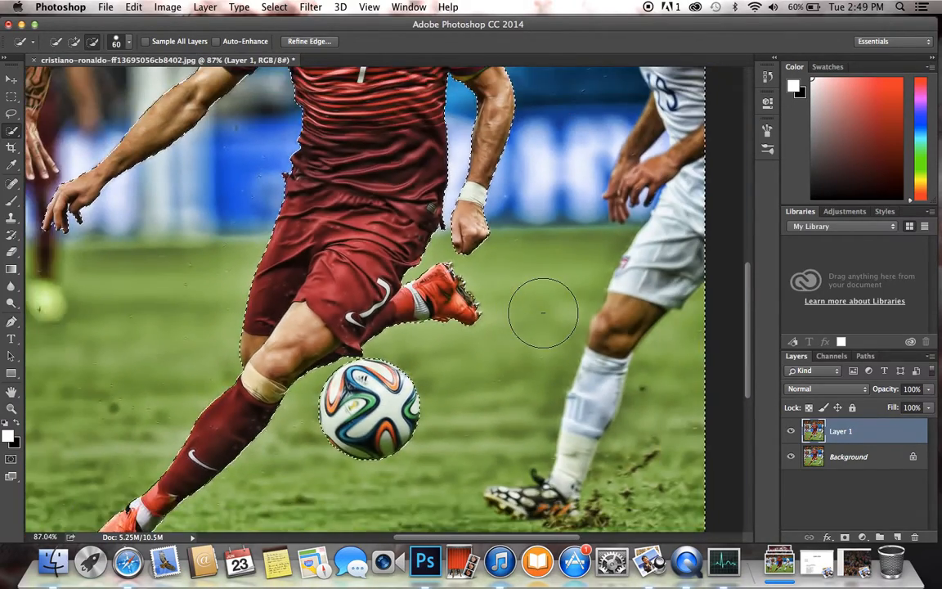
pyautogui.press('Delete')
pyautogui.press('super+d')
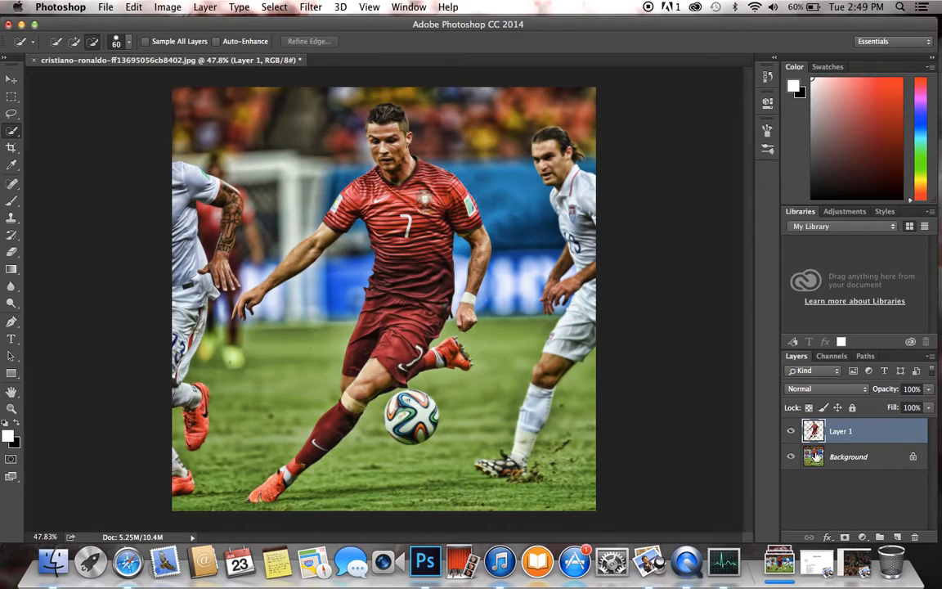
# Step: Make the Background layer active and check the cutout by repeatedly hiding and showing that layer
pyautogui.click(821, 456)
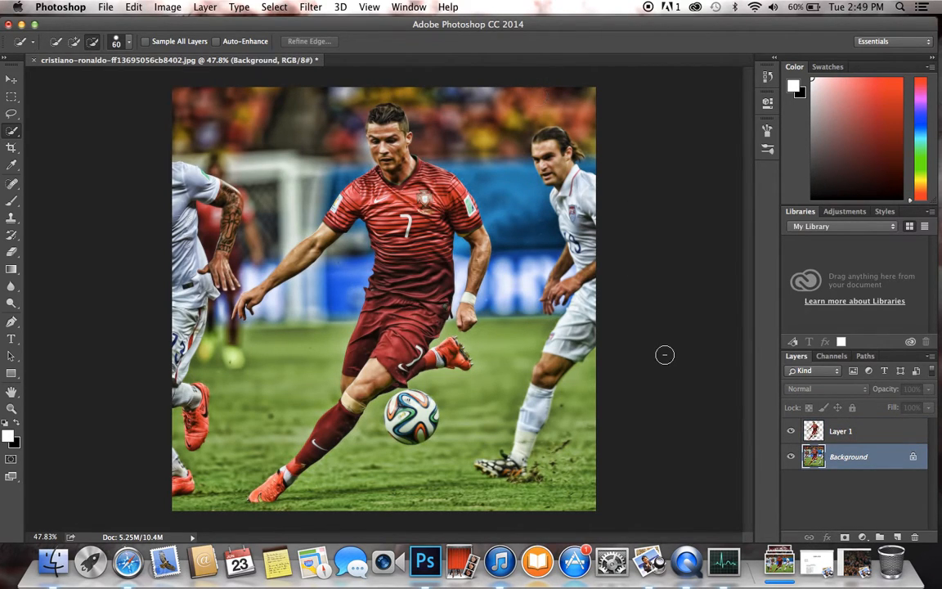
pyautogui.click(791, 457)
pyautogui.click(792, 457)
pyautogui.click(792, 457)
pyautogui.click(792, 457)
pyautogui.click(791, 457)
pyautogui.click(791, 457)
pyautogui.click(792, 458)
pyautogui.click(792, 457)
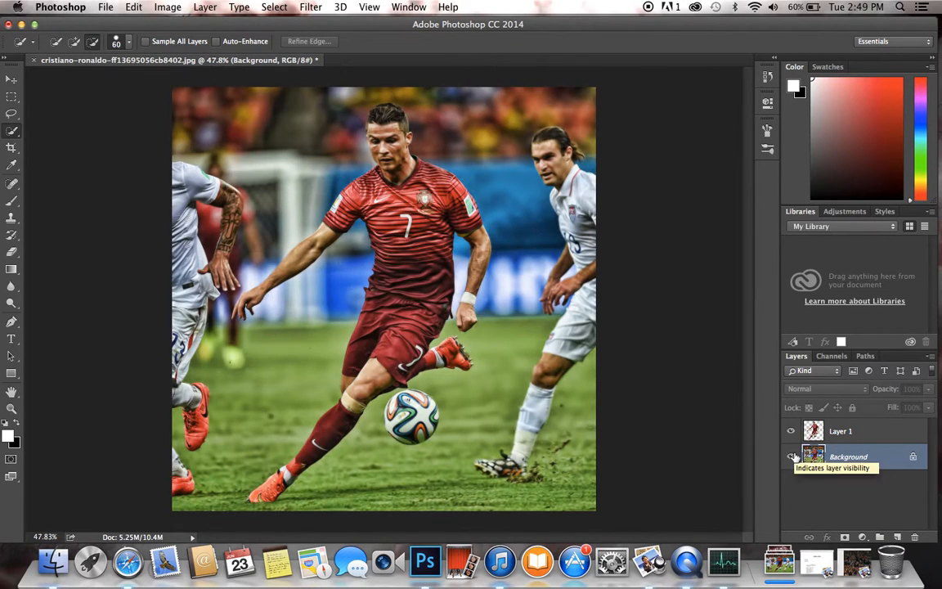
# Step: Apply a Black & White adjustment to the Background layer using the Maximum Black preset
pyautogui.click(303, 6)
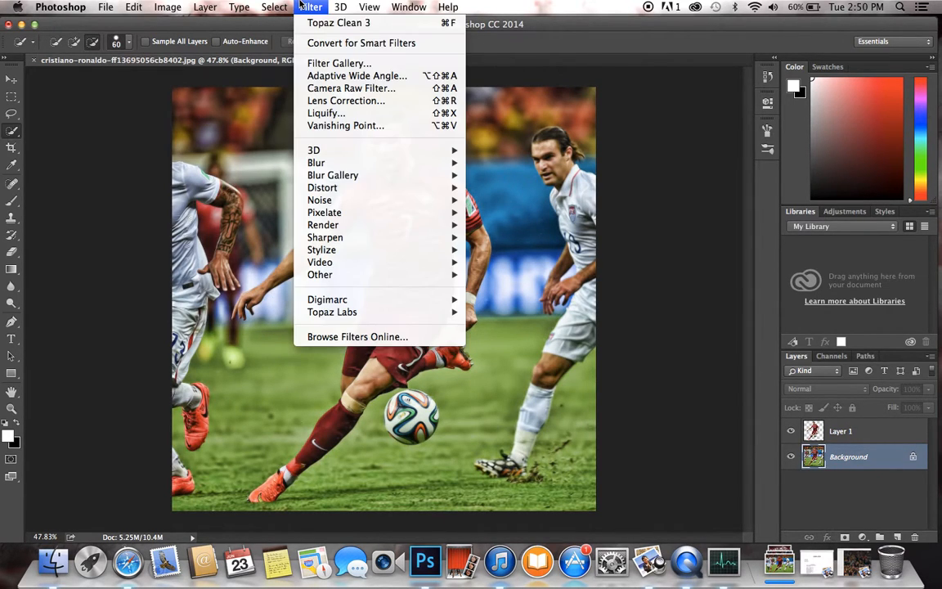
pyautogui.moveTo(178, 5)
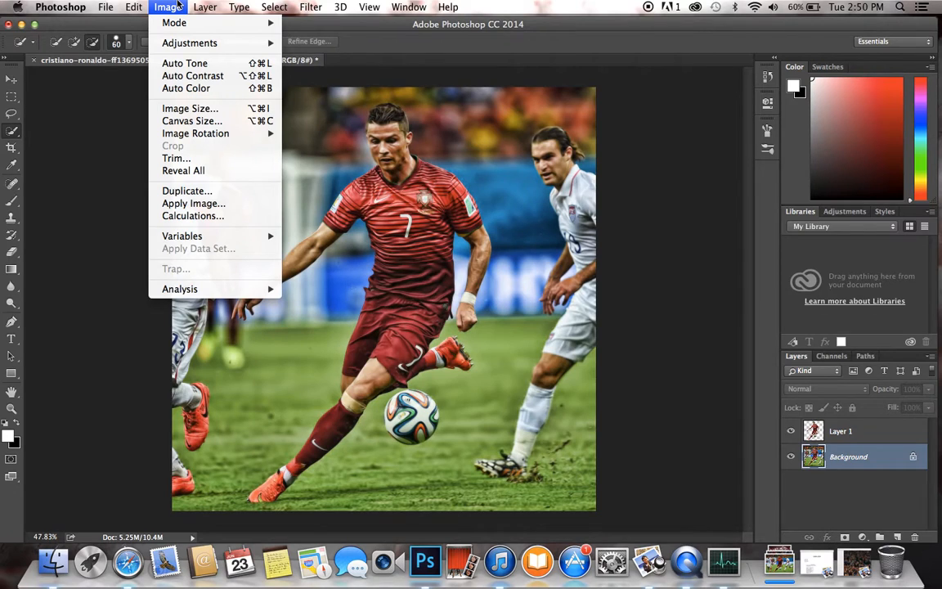
pyautogui.moveTo(174, 42)
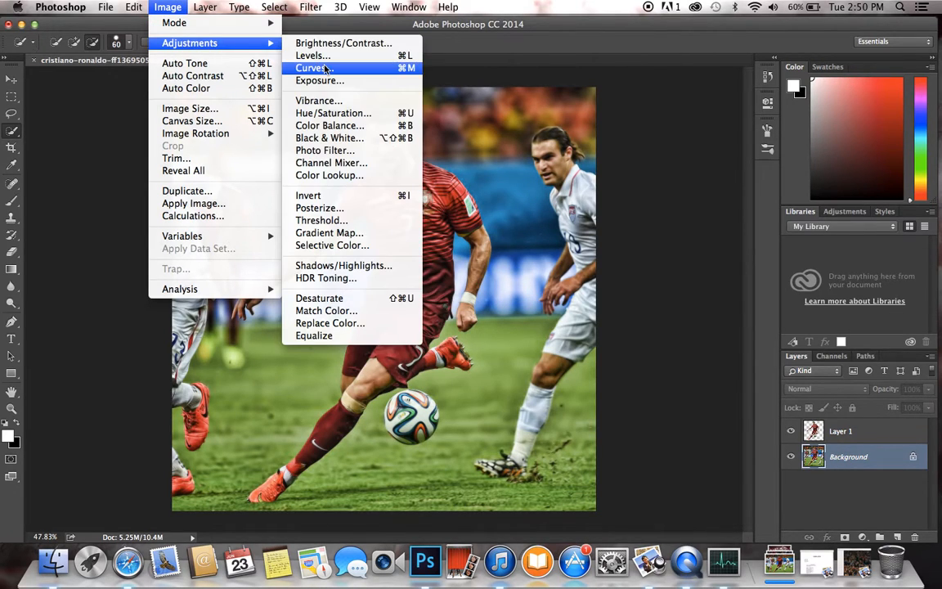
pyautogui.click(356, 139)
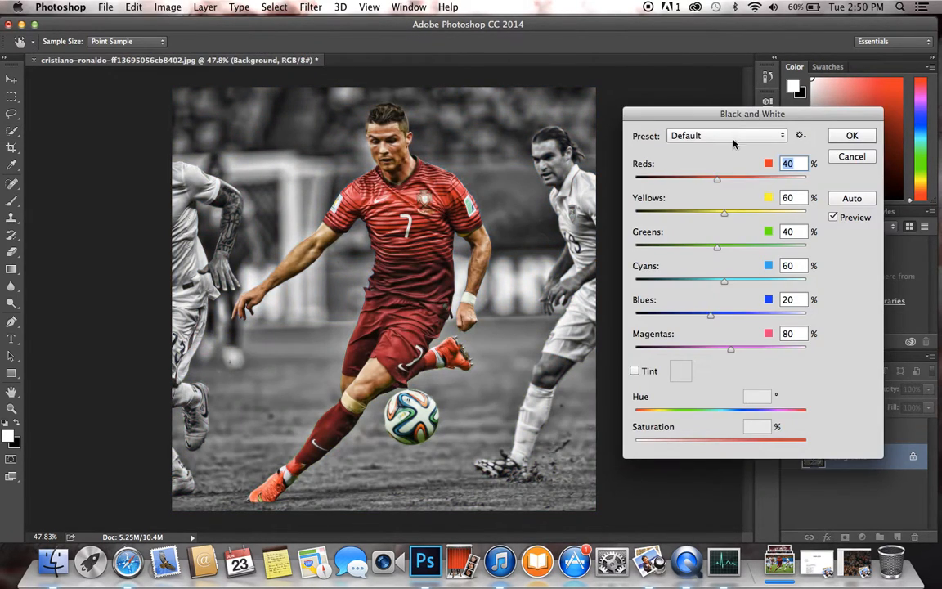
pyautogui.click(733, 137)
pyautogui.click(728, 240)
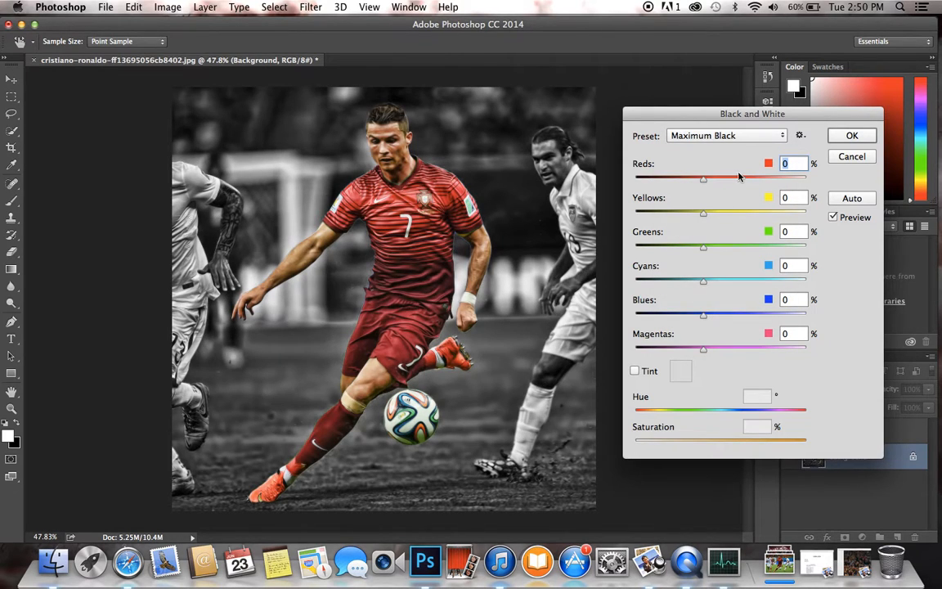
pyautogui.click(837, 139)
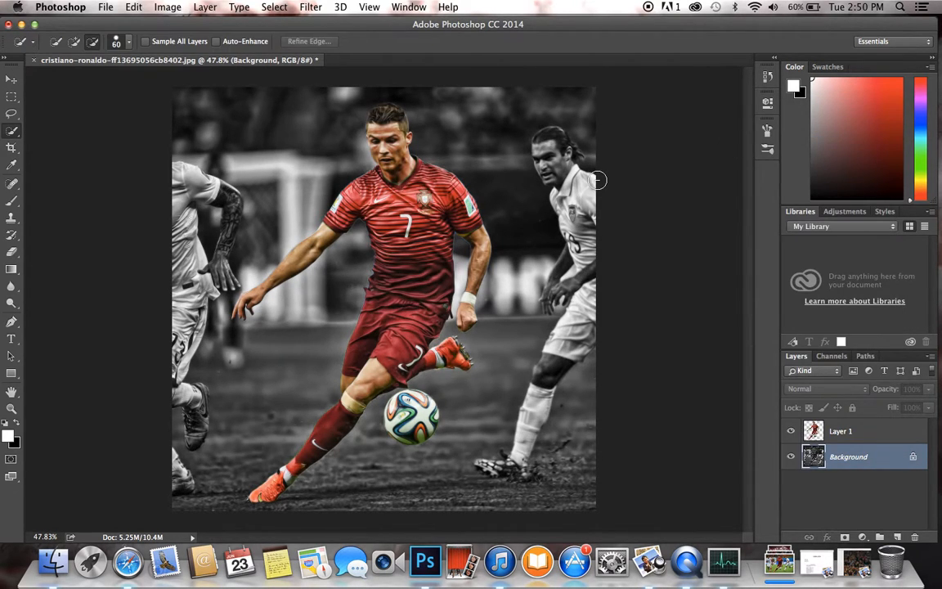
pyautogui.scroll(2, 598, 180)
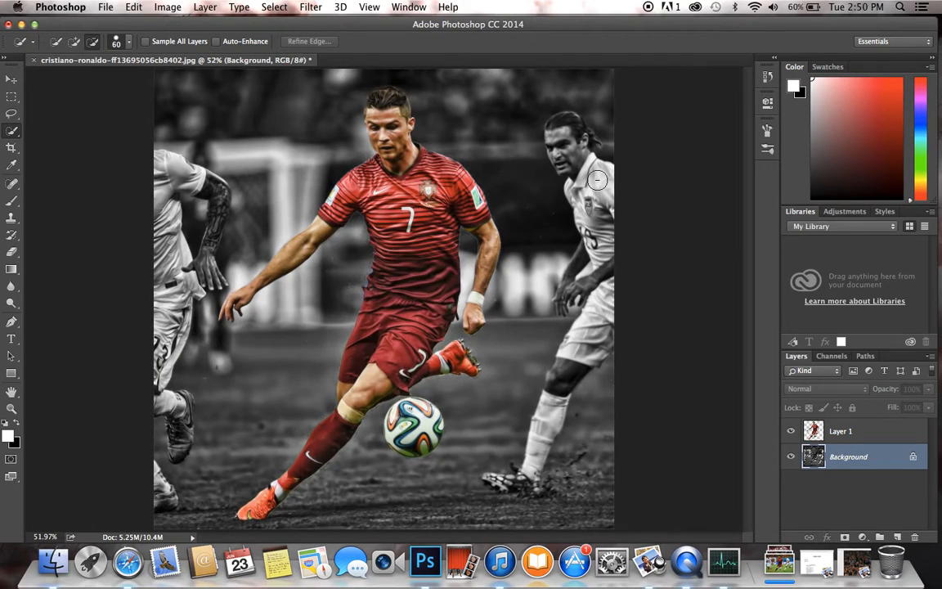
# Step: Add a new layer directly above the Background and set the Brush tool to the 430 smoke brush at 1760 px
pyautogui.click(897, 535)
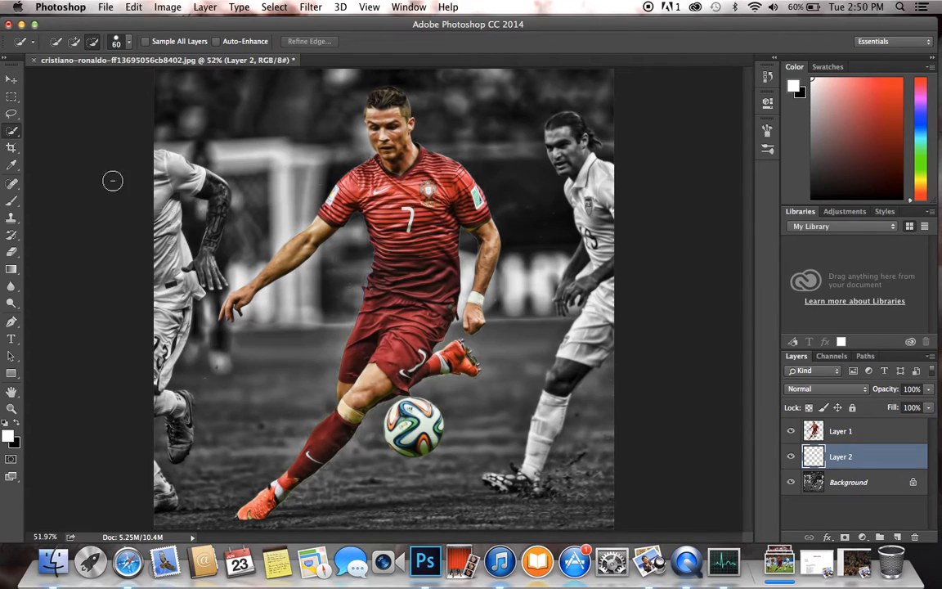
pyautogui.click(12, 199)
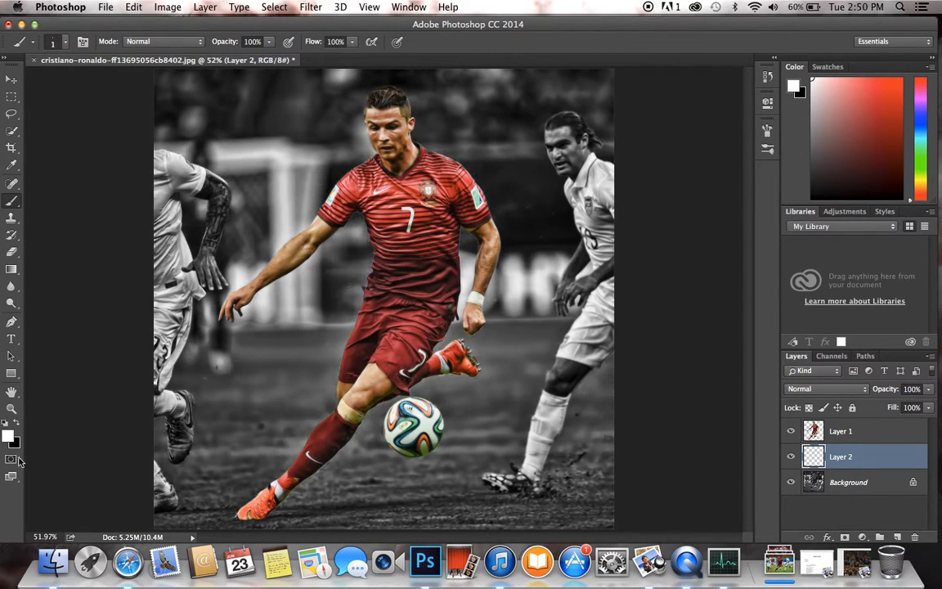
pyautogui.click(66, 45)
pyautogui.moveTo(578, 172); pyautogui.dragTo(584, 373)
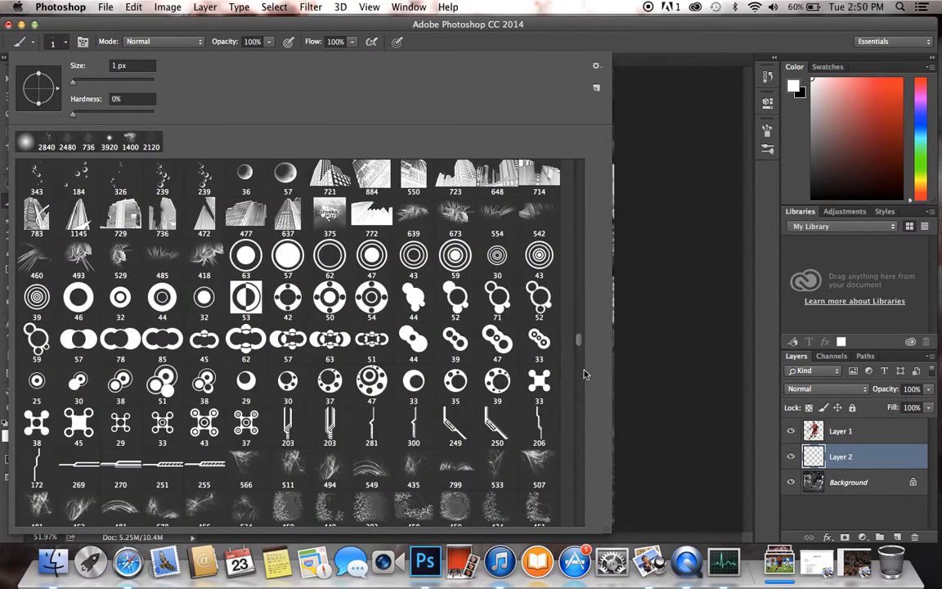
pyautogui.moveTo(580, 421); pyautogui.dragTo(574, 215)
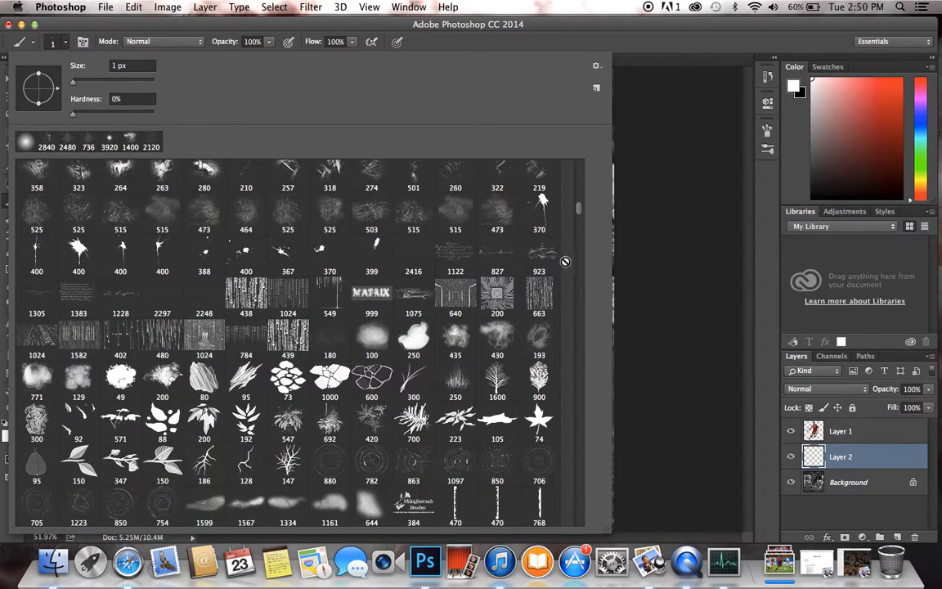
pyautogui.click(491, 337)
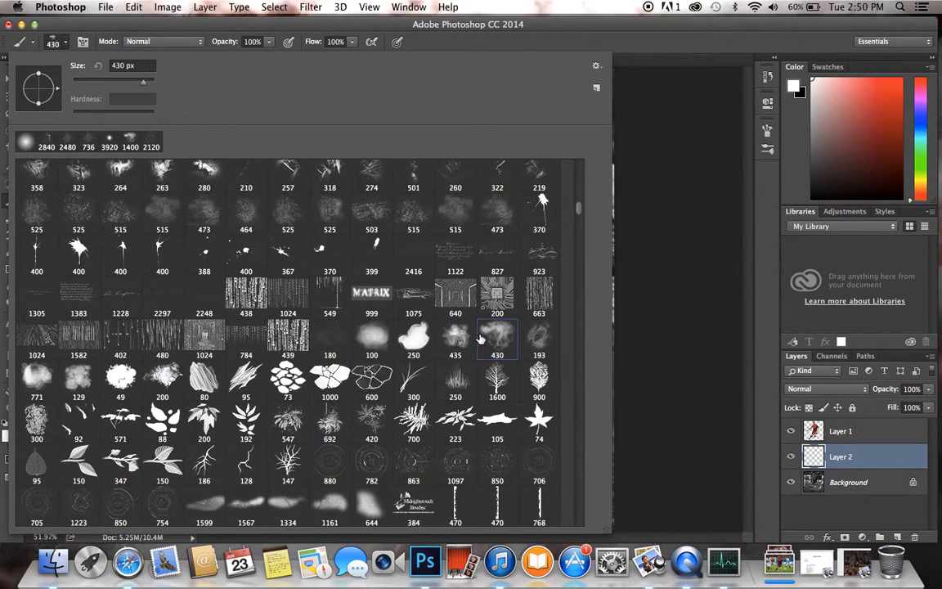
pyautogui.moveTo(148, 86); pyautogui.dragTo(149, 86)
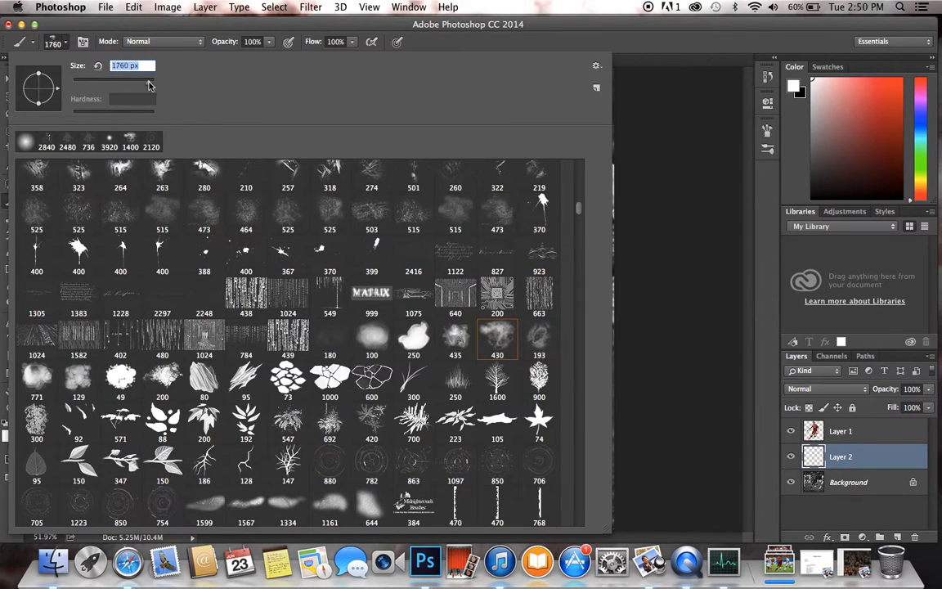
pyautogui.click(58, 50)
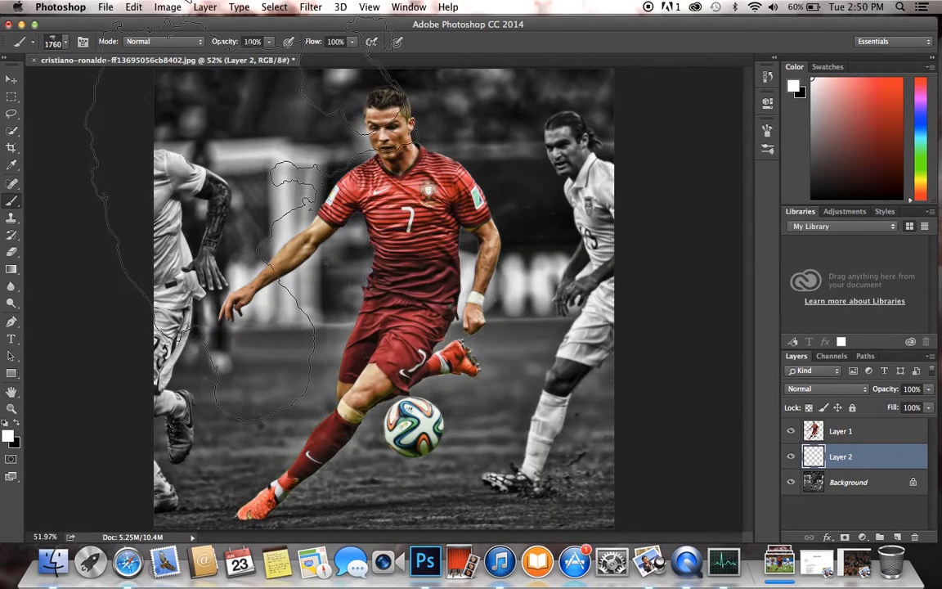
# Step: Set the smoke brush to 1400 px and stamp white smoke repeatedly across the black-and-white background on Layer 2
pyautogui.click(68, 40)
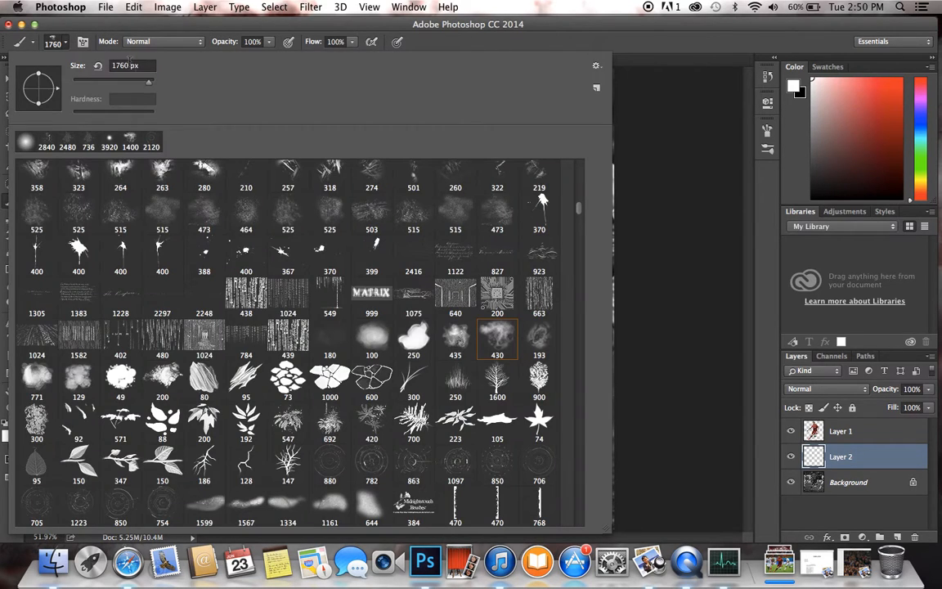
pyautogui.write('1400')
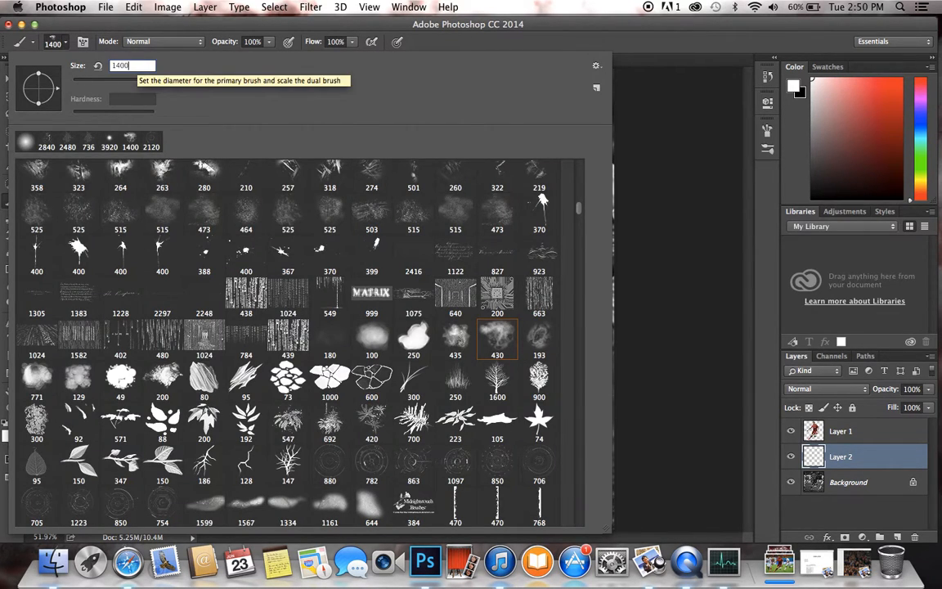
pyautogui.press('Return')
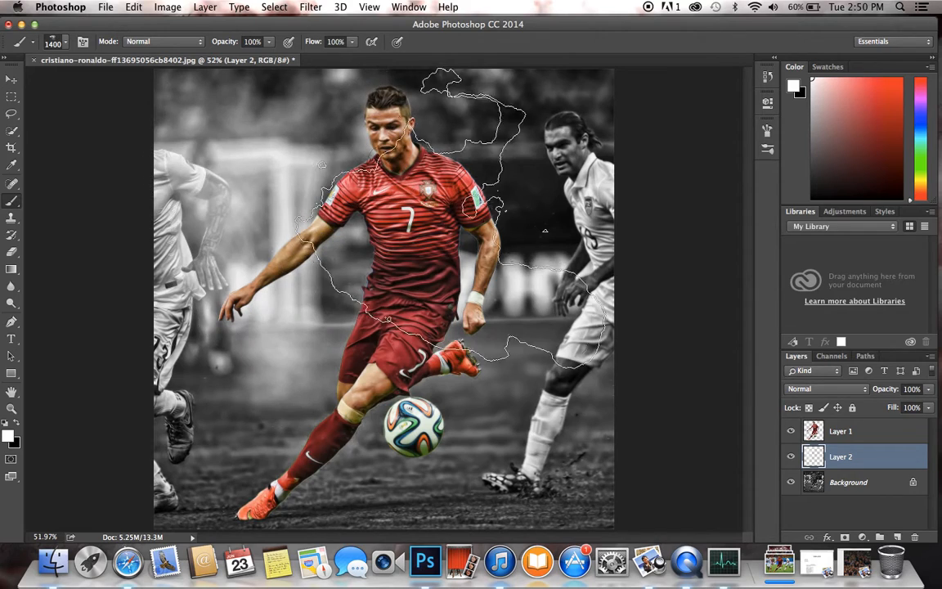
pyautogui.click(445, 207)
pyautogui.click(489, 406)
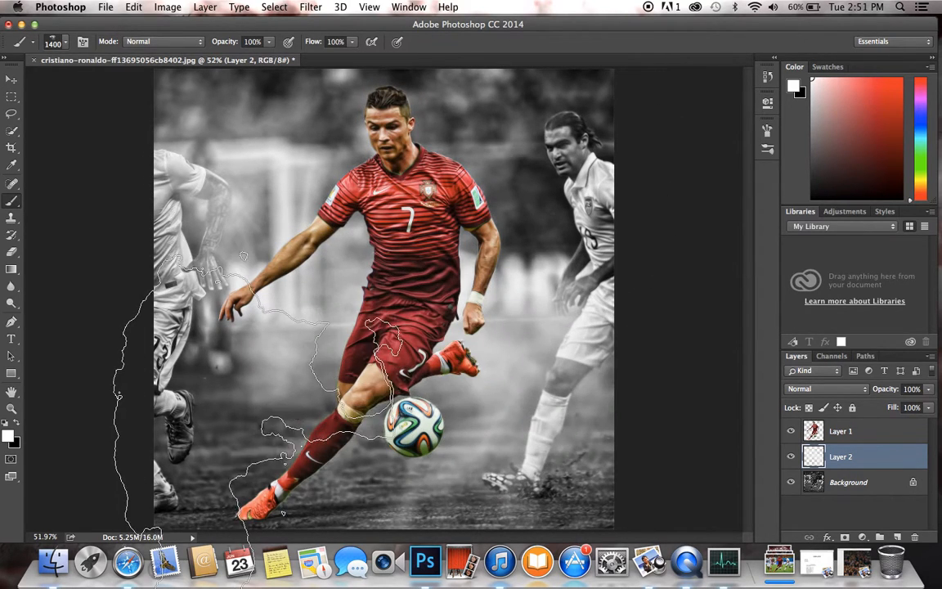
pyautogui.click(238, 360)
pyautogui.click(510, 207)
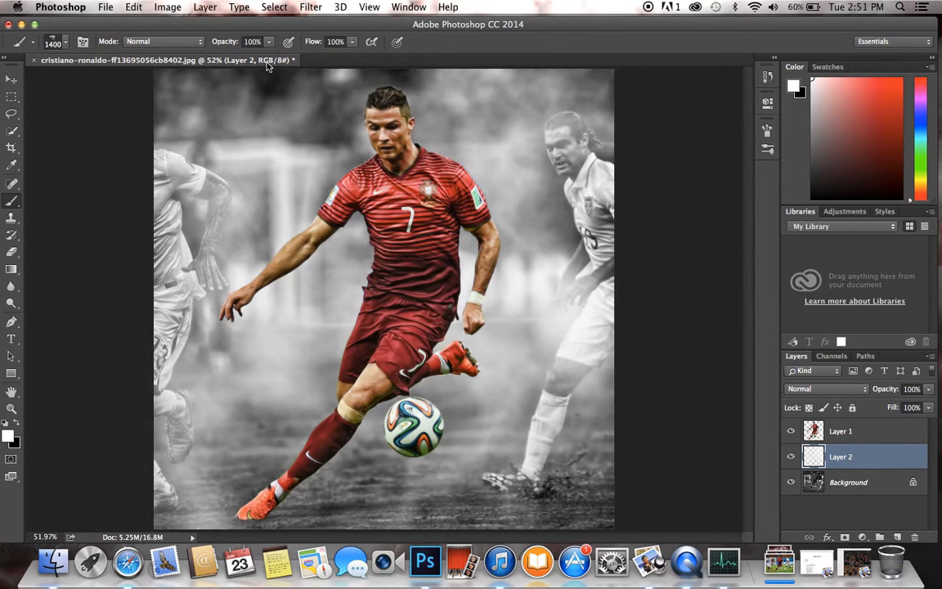
pyautogui.click(295, 135)
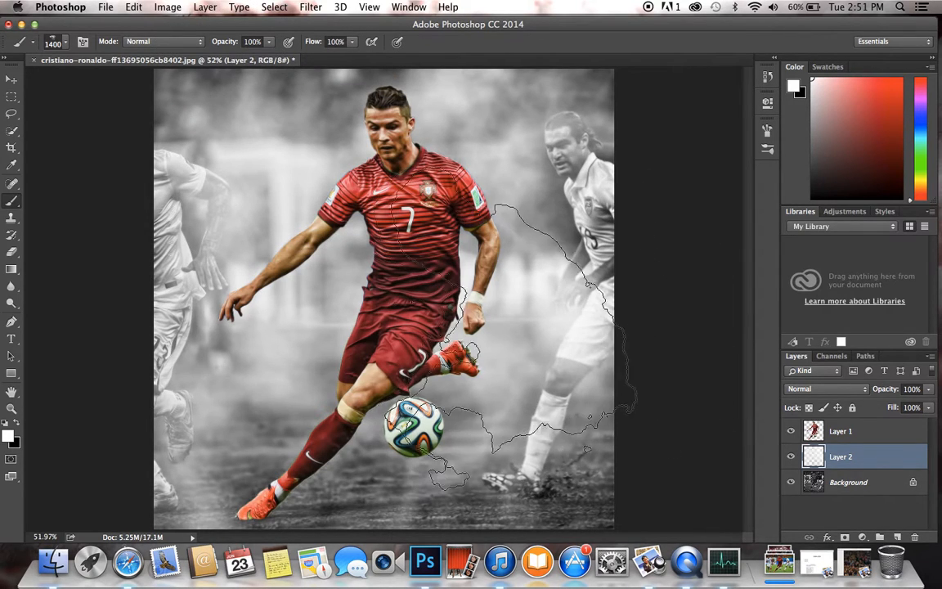
pyautogui.click(459, 293)
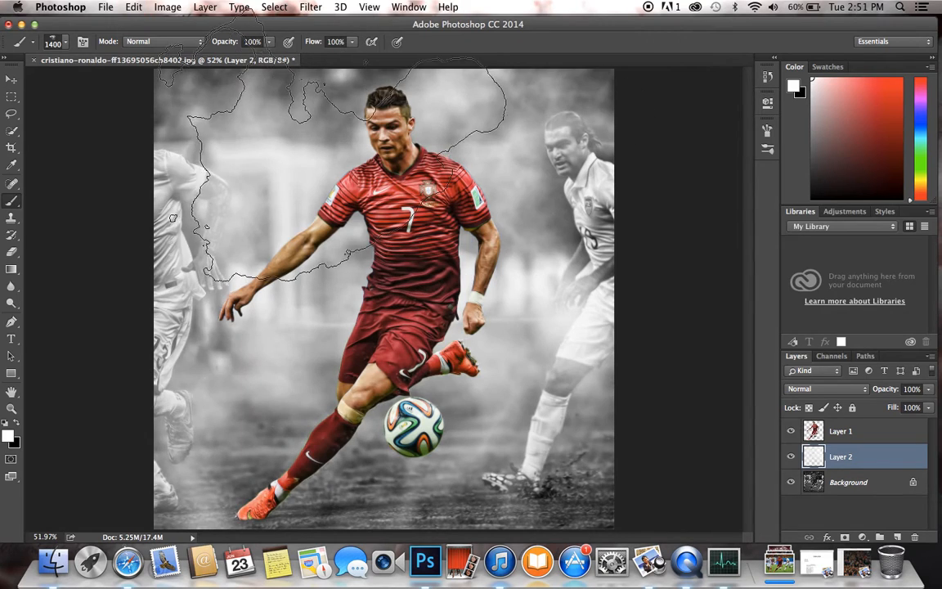
pyautogui.click(246, 107)
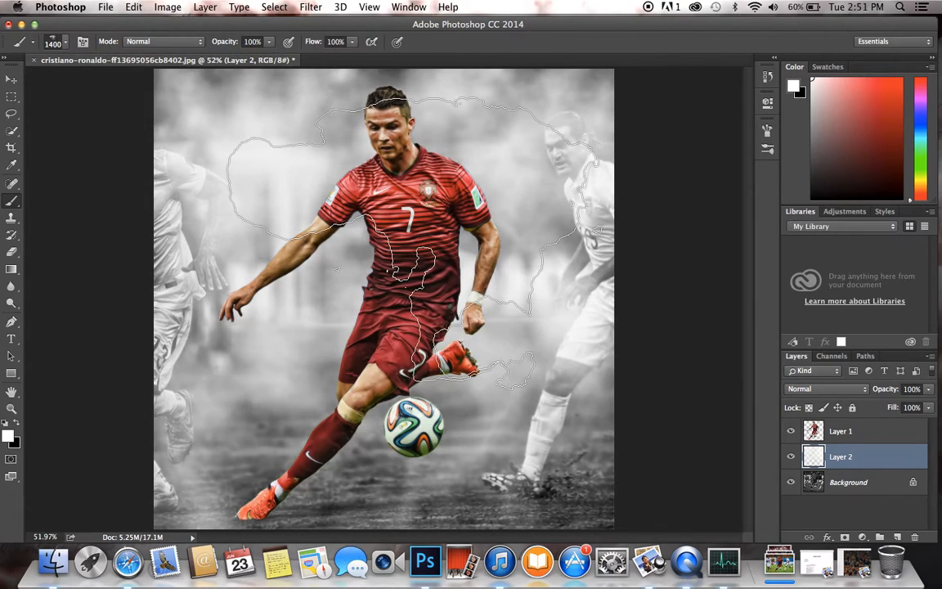
pyautogui.scroll(5, 413, 241)
pyautogui.scroll(-5, 413, 241)
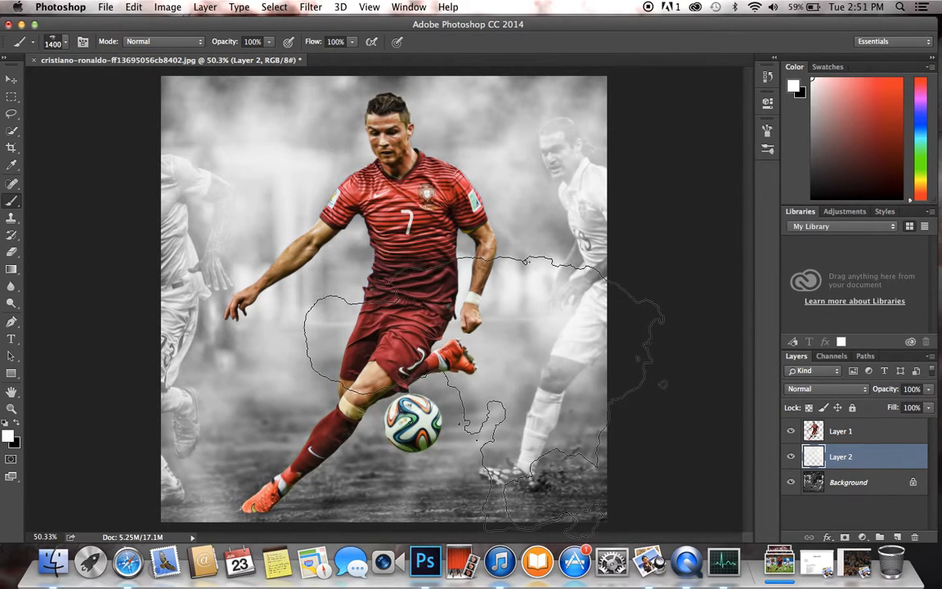
# Step: Add a new layer above Layer 1 and stamp white smoke over the central player's legs, arm and the ball
pyautogui.click(869, 433)
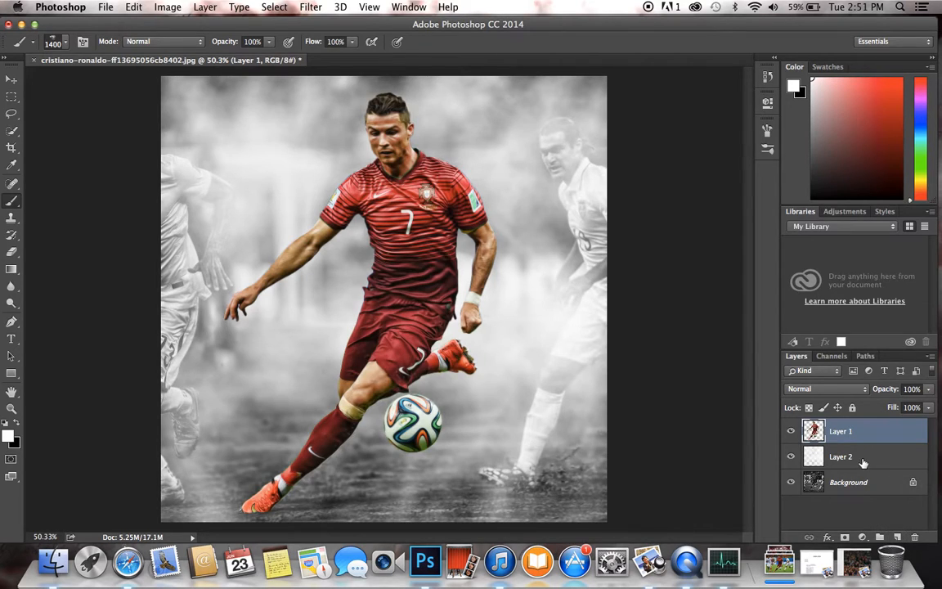
pyautogui.click(862, 462)
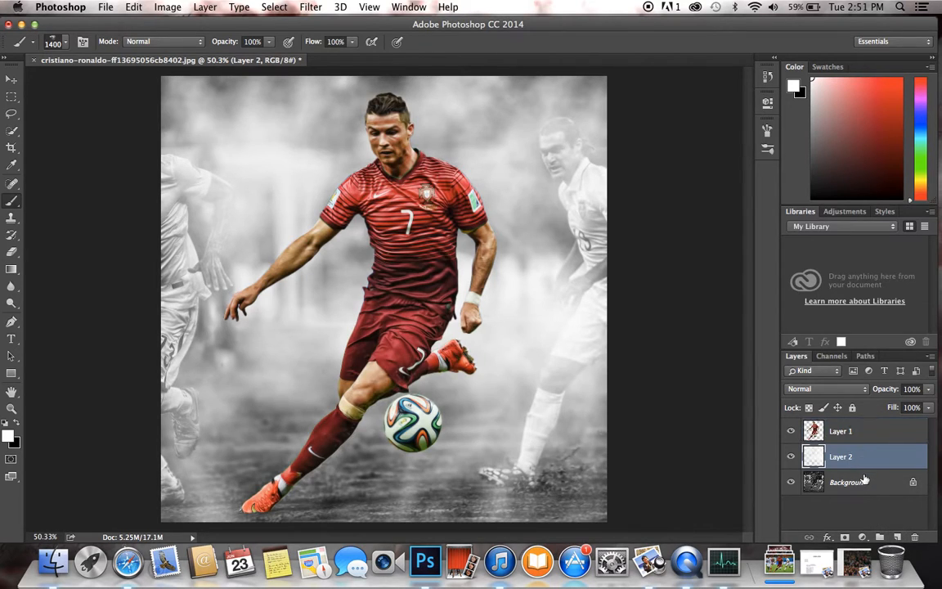
pyautogui.click(848, 435)
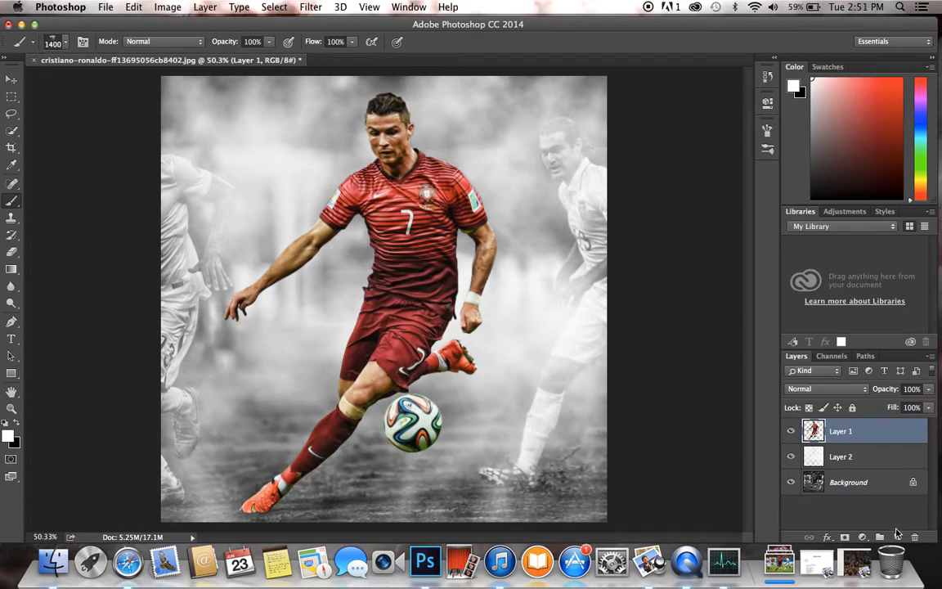
pyautogui.click(897, 537)
pyautogui.click(335, 405)
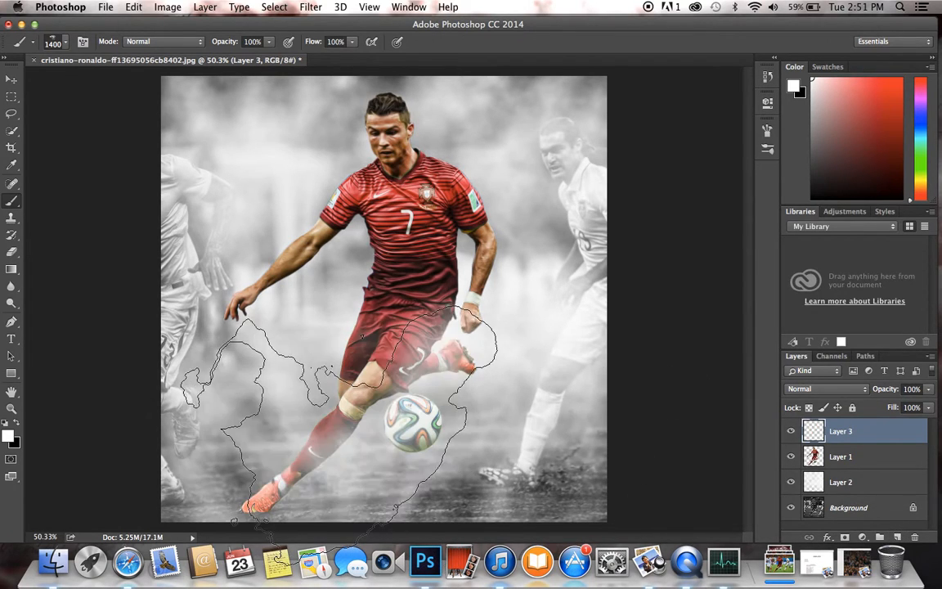
pyautogui.press('super+z')
pyautogui.click(458, 295)
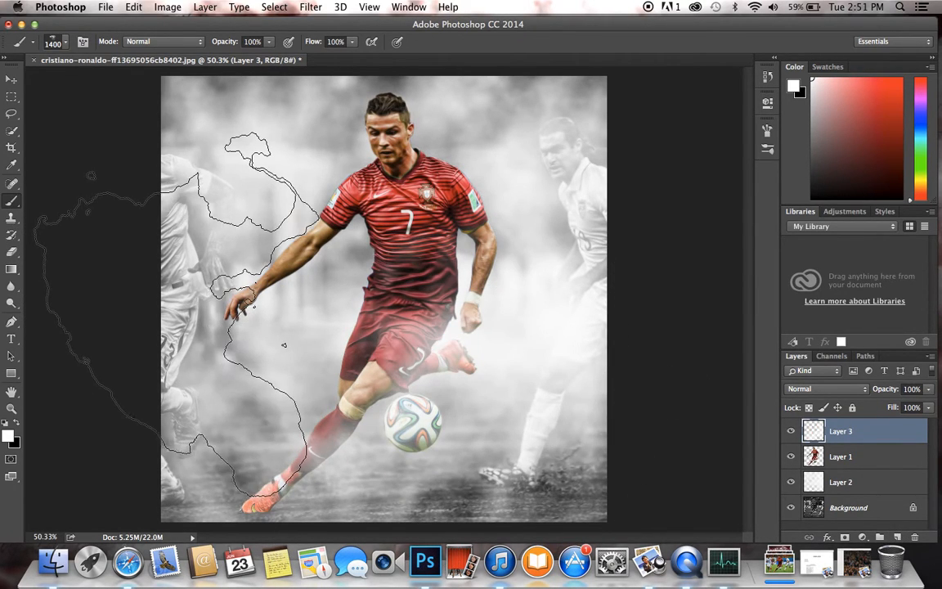
pyautogui.click(346, 289)
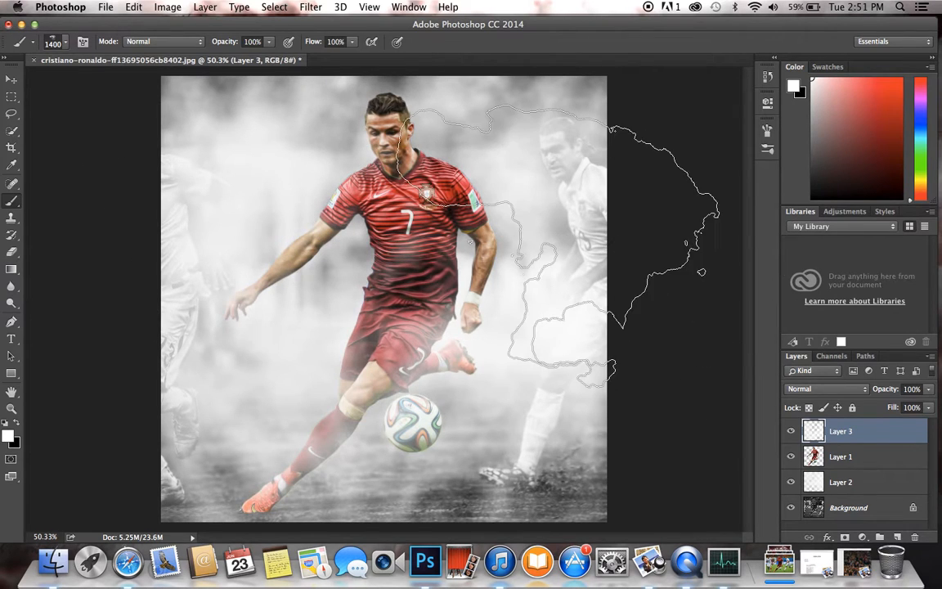
pyautogui.scroll(1, 471, 241)
pyautogui.scroll(2, 417, 433)
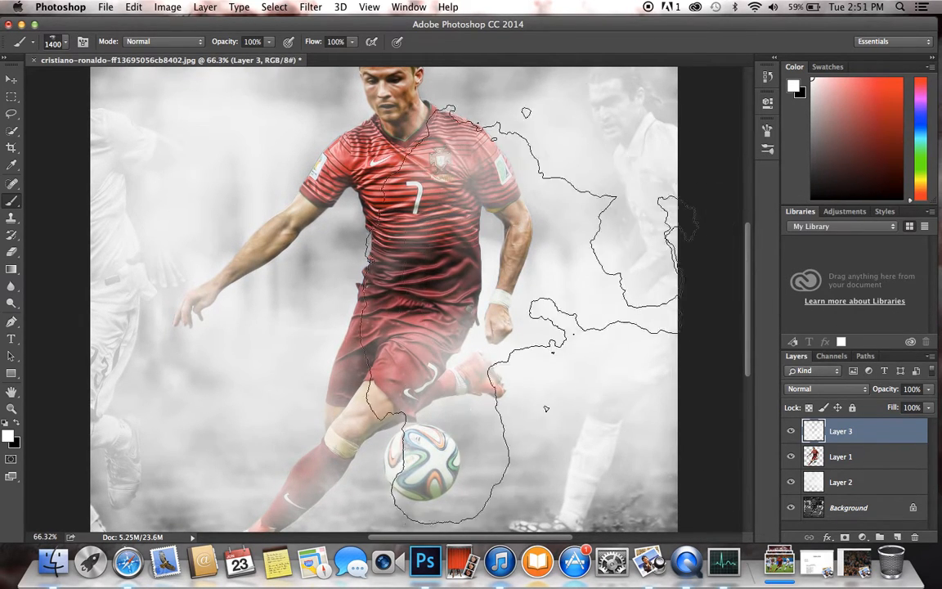
pyautogui.scroll(-3, 518, 412)
pyautogui.scroll(2, 517, 411)
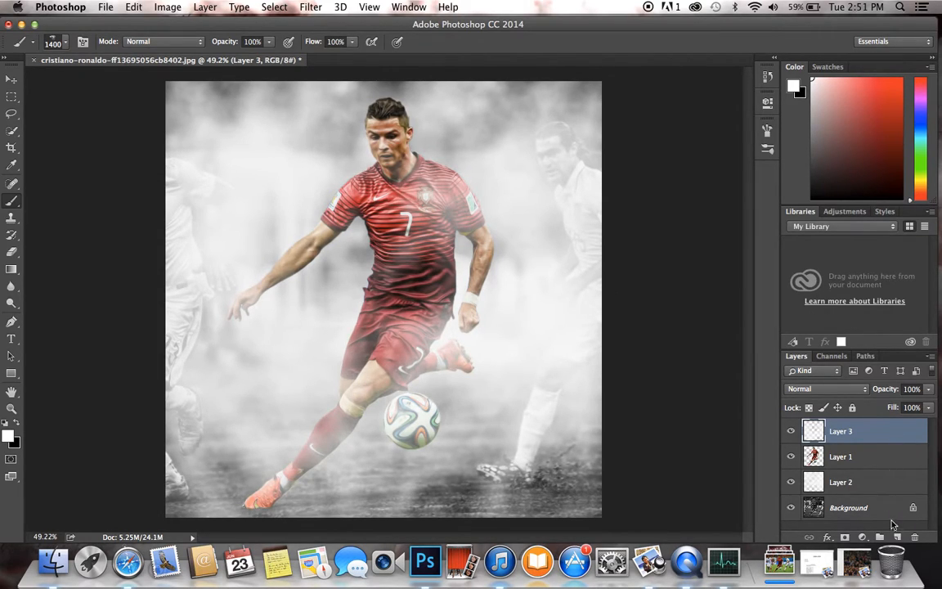
# Step: Add another new layer and place it between Layer 2 and the Background
pyautogui.click(879, 462)
pyautogui.click(879, 483)
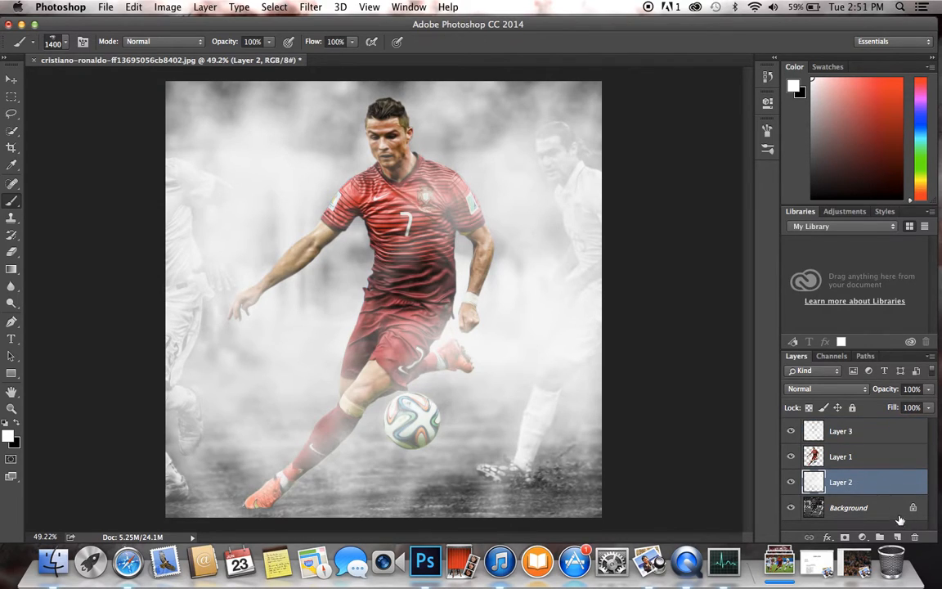
pyautogui.click(899, 537)
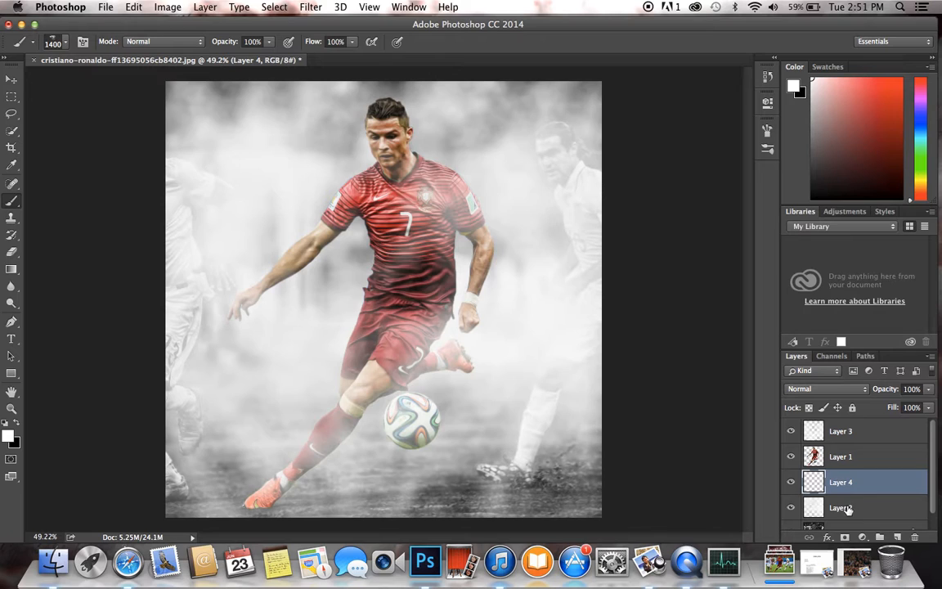
pyautogui.click(59, 42)
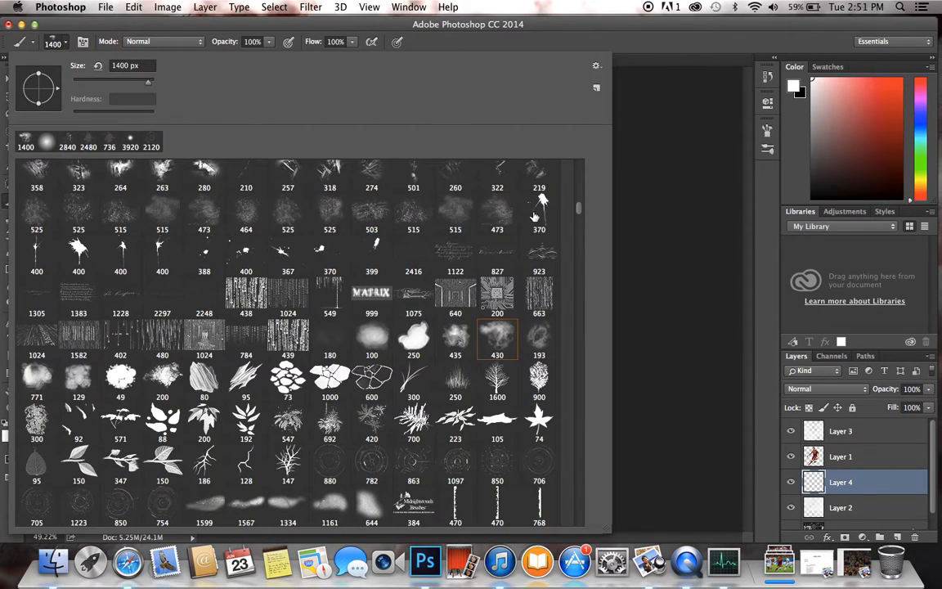
pyautogui.click(859, 489)
pyautogui.moveTo(837, 492); pyautogui.dragTo(841, 519)
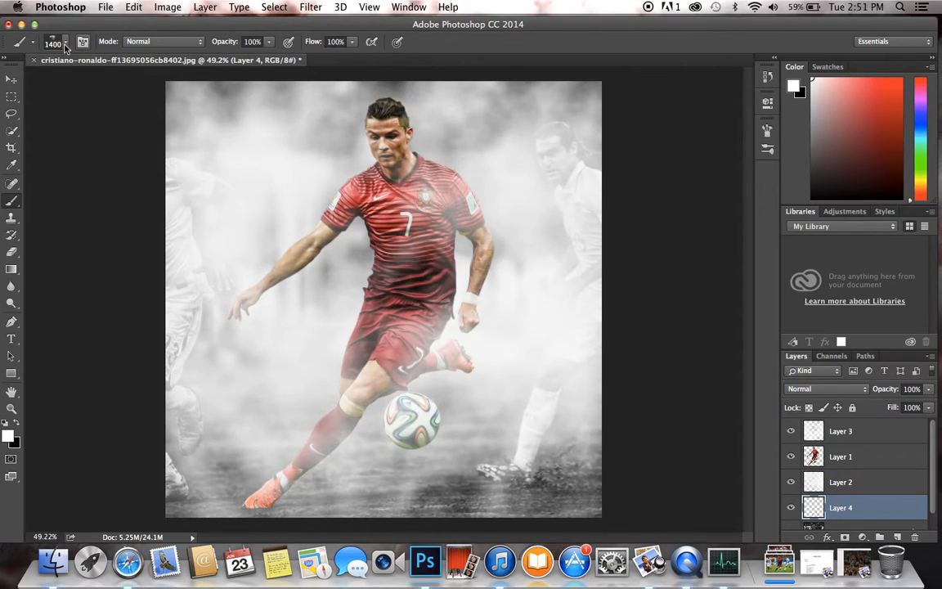
# Step: Scatter black specks around the player on Layer 4 with the 2485 particle brush at 3200 px
pyautogui.click(64, 43)
pyautogui.moveTo(586, 214)
pyautogui.mouseDown()
pyautogui.moveTo(576, 363)
pyautogui.moveTo(572, 189)
pyautogui.mouseUp()
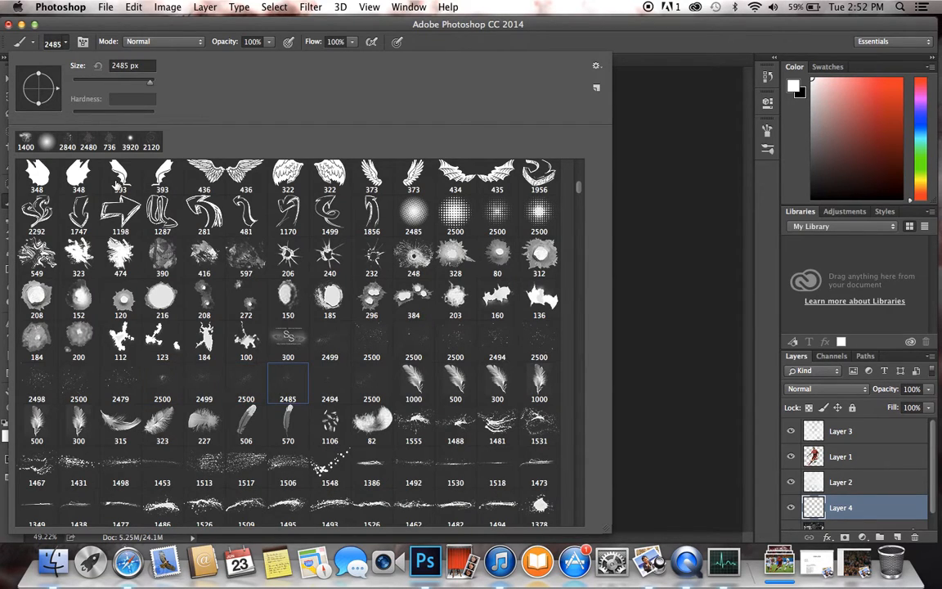
pyautogui.moveTo(152, 85); pyautogui.dragTo(151, 84)
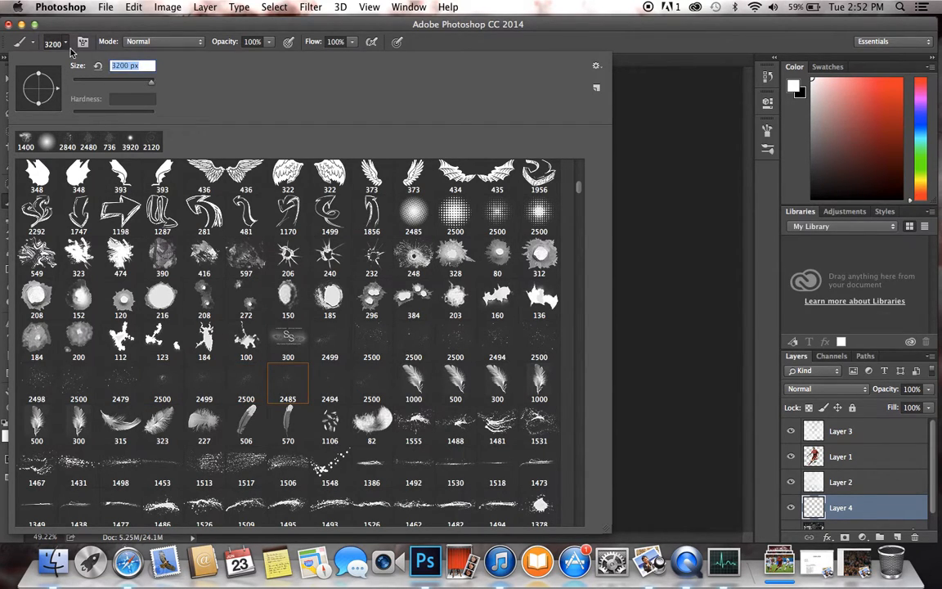
pyautogui.click(58, 46)
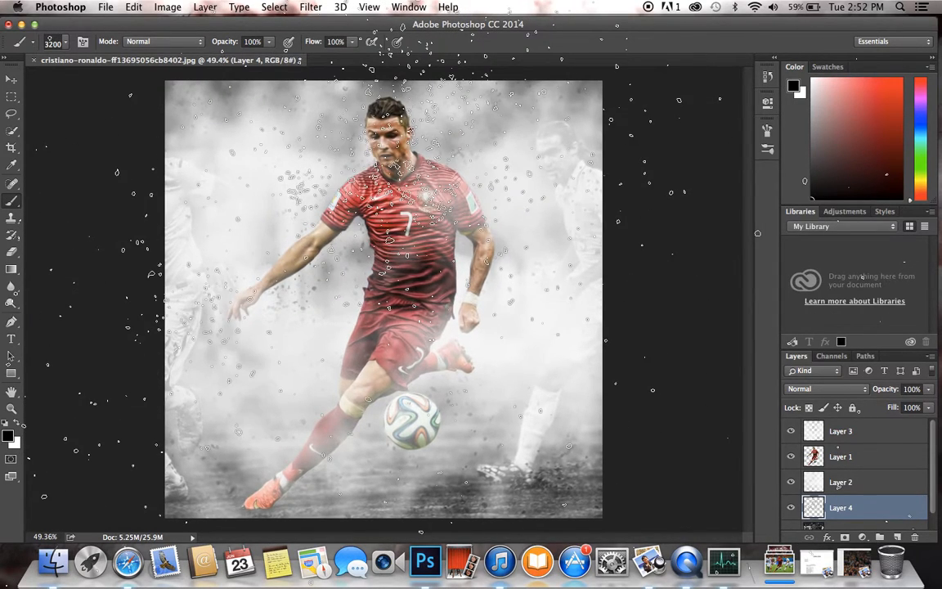
pyautogui.scroll(2, 374, 214)
# Step: Lower the opacity of Layer 2 to 86%
pyautogui.click(12, 79)
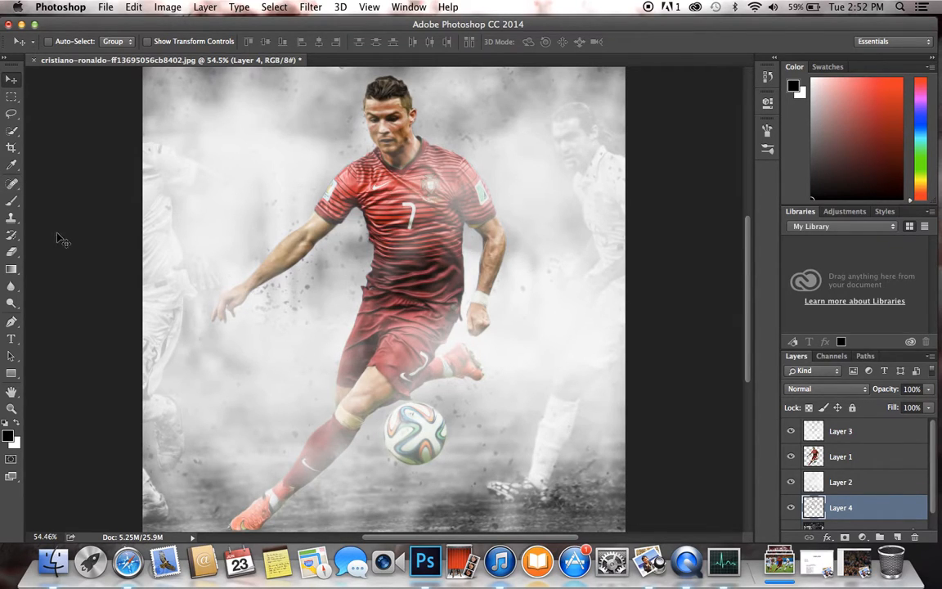
pyautogui.moveTo(870, 506)
pyautogui.mouseDown()
pyautogui.moveTo(867, 475)
pyautogui.moveTo(861, 512)
pyautogui.mouseUp()
pyautogui.click(842, 484)
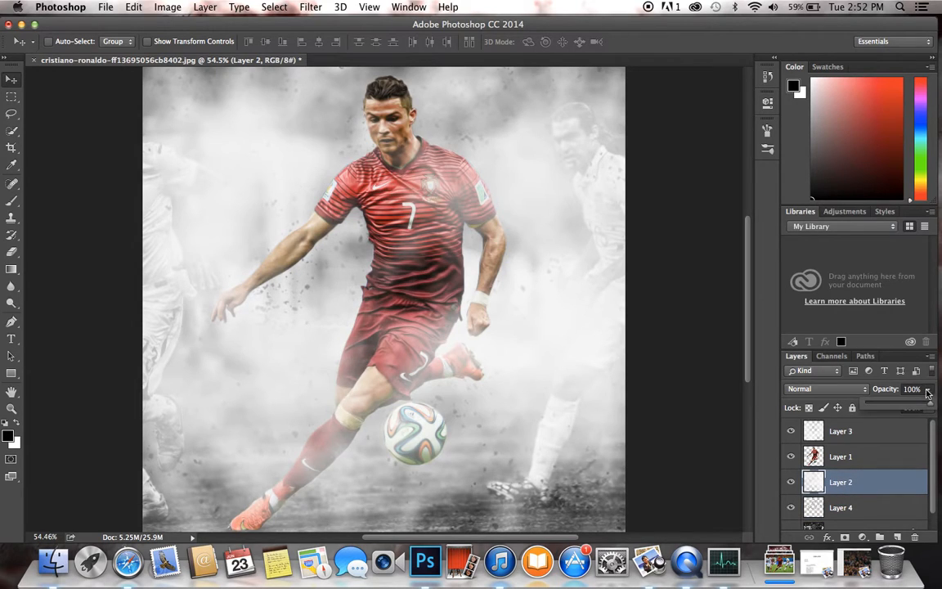
pyautogui.click(929, 390)
pyautogui.press('8')
pyautogui.press('1')
pyautogui.moveTo(908, 402); pyautogui.dragTo(921, 404)
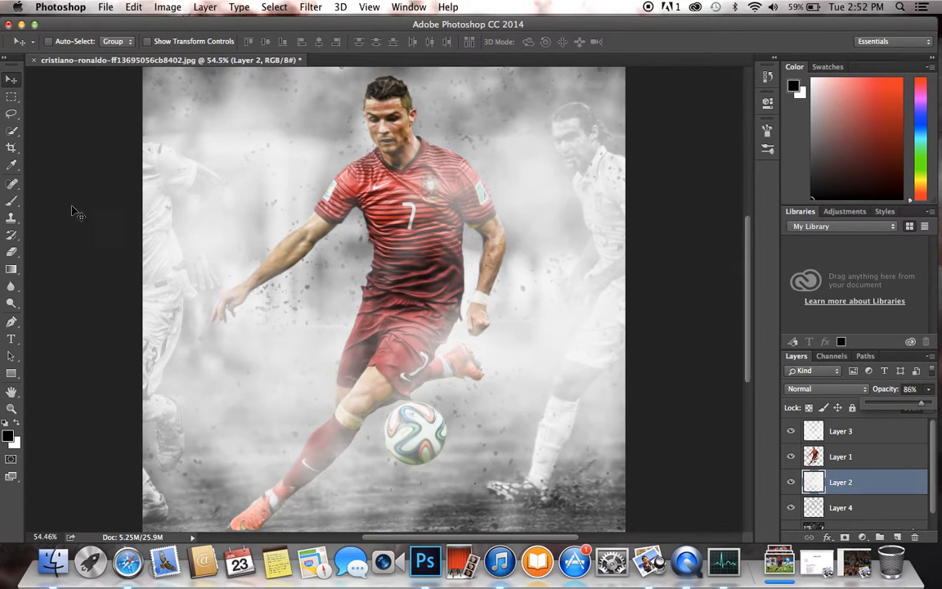
# Step: Set the Brush tool to the 2479 particle brush at 2840 px
pyautogui.click(7, 204)
pyautogui.click(61, 44)
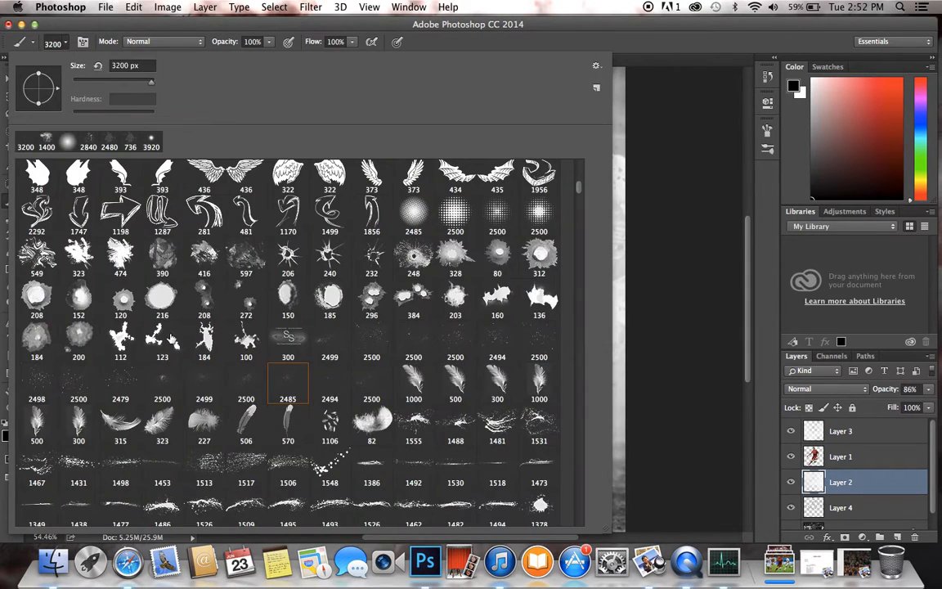
pyautogui.click(120, 381)
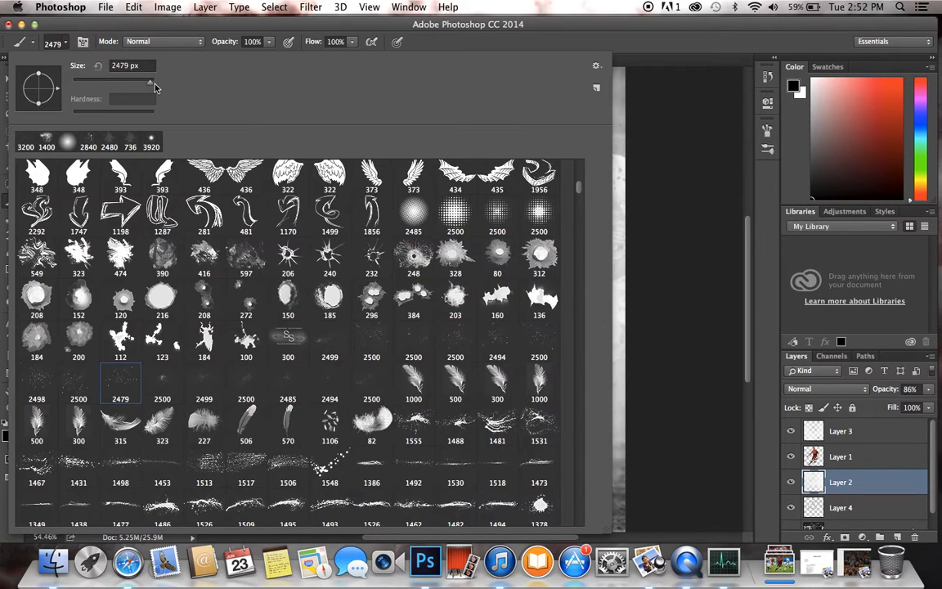
pyautogui.moveTo(156, 88); pyautogui.dragTo(151, 85)
pyautogui.press('Return')
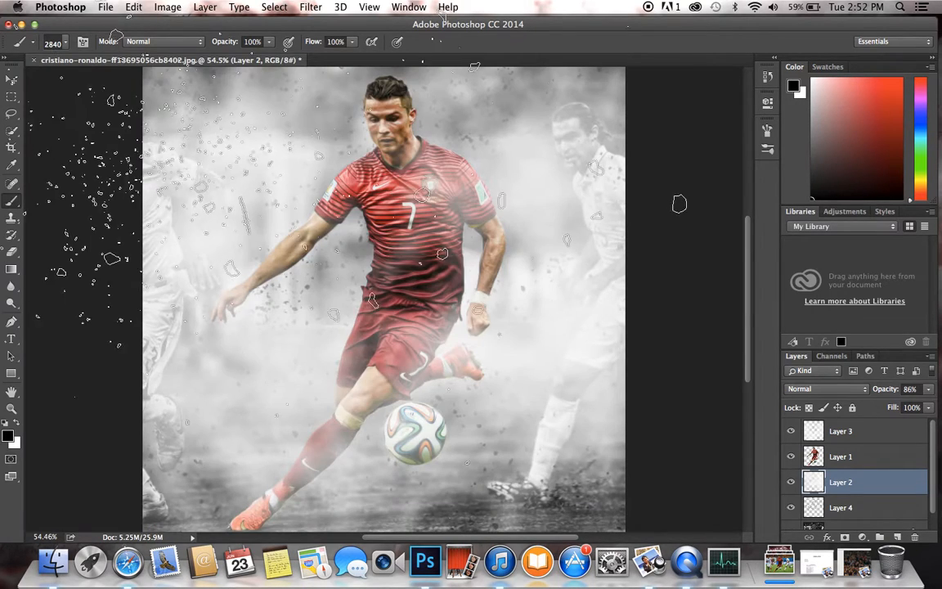
# Step: Try stamping large black debris across the player area on Layer 2, and undo the stamp
pyautogui.press('super+z')
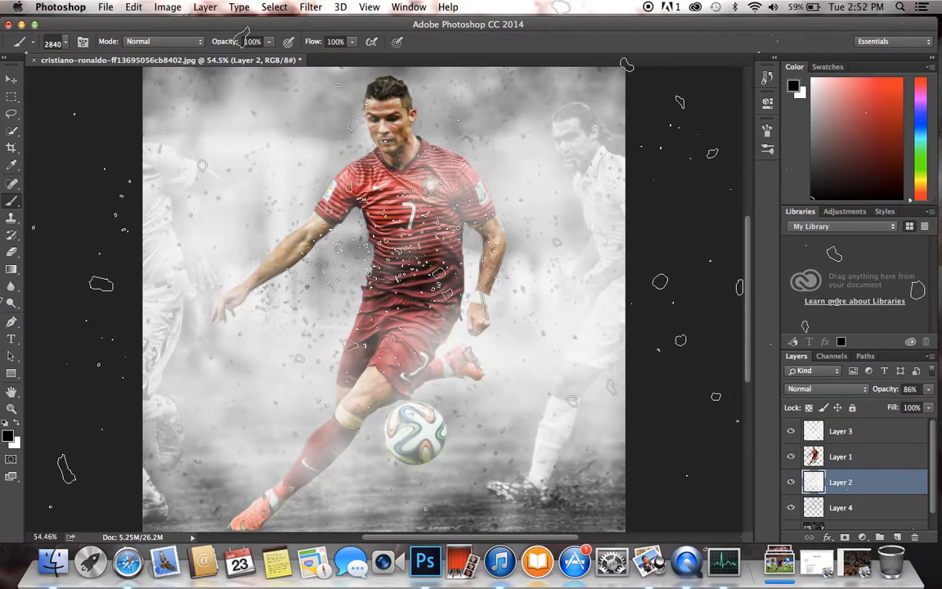
pyautogui.click(418, 262)
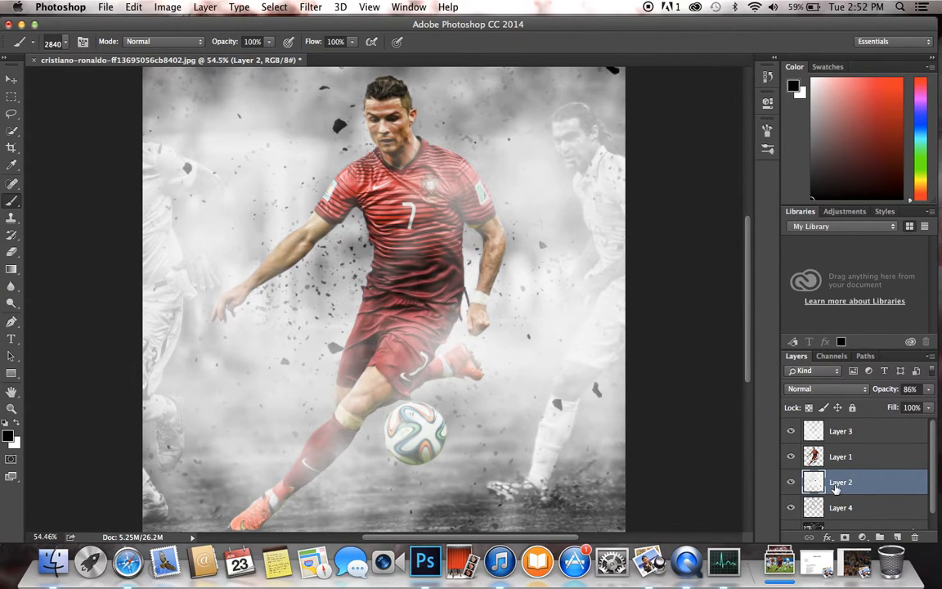
pyautogui.press('super+z')
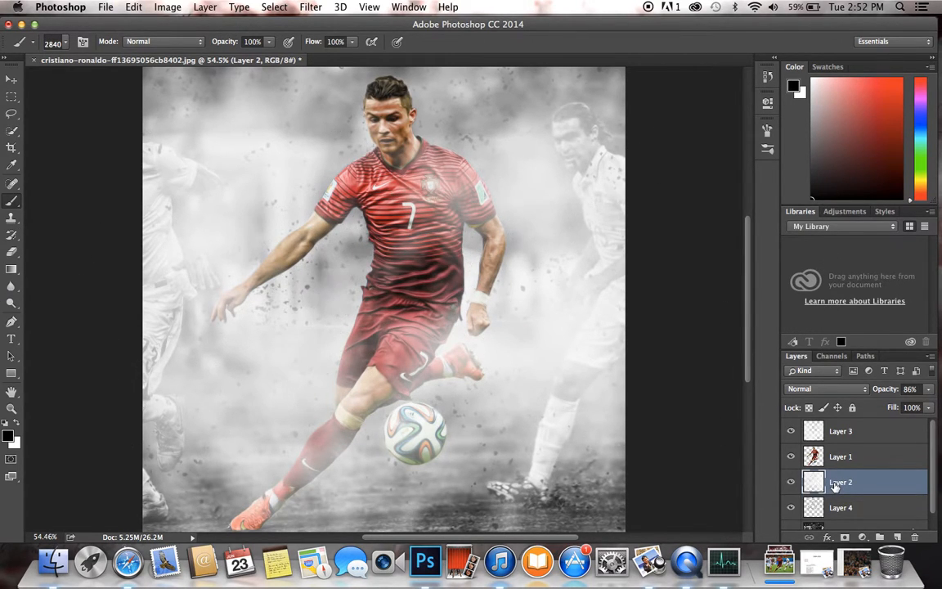
# Step: Stamp large black debris specks around the player on Layer 4 with the 2840 px particle brush
pyautogui.click(855, 509)
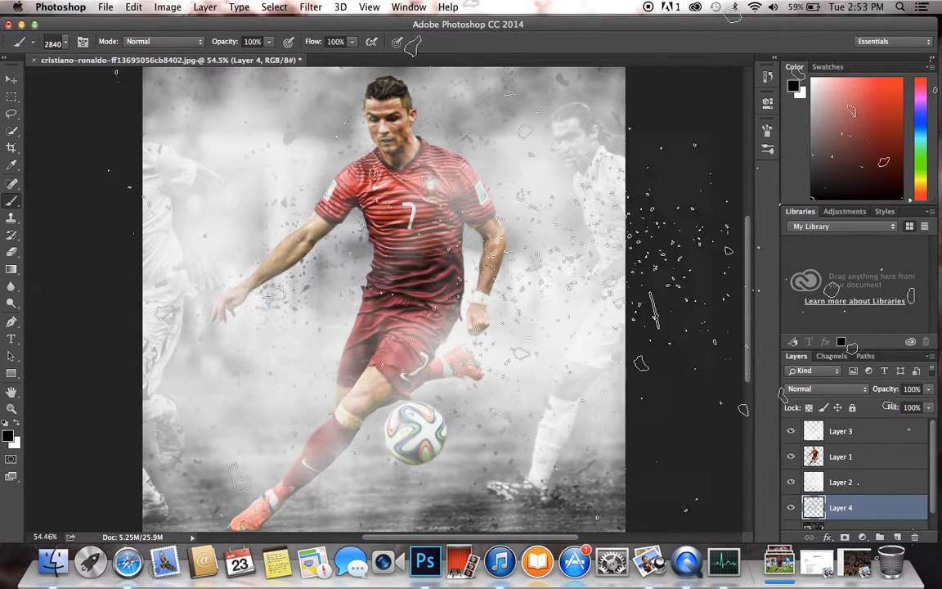
pyautogui.press('z')
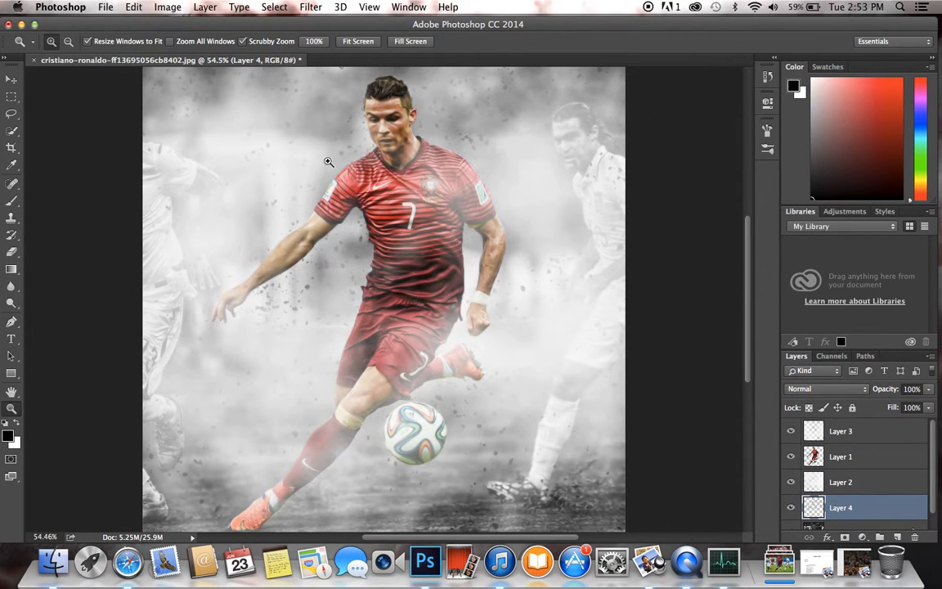
pyautogui.click(12, 200)
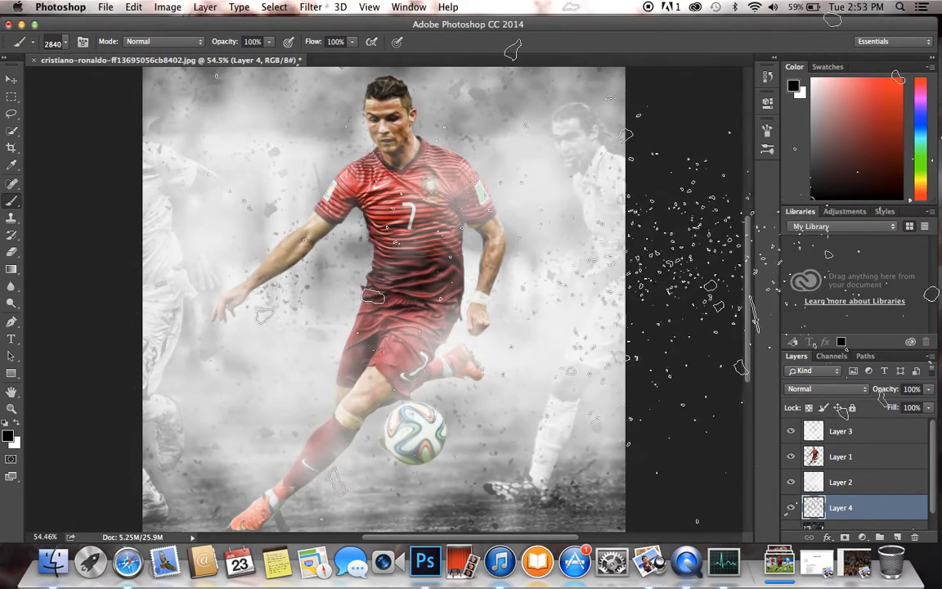
pyautogui.scroll(-4, 412, 372)
pyautogui.scroll(3, 384, 299)
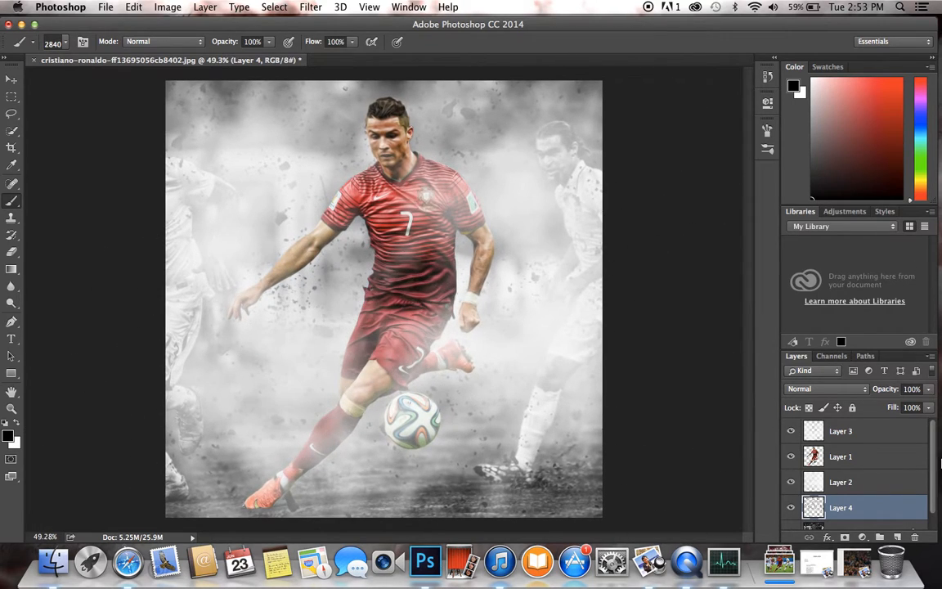
pyautogui.scroll(-1, 850, 488)
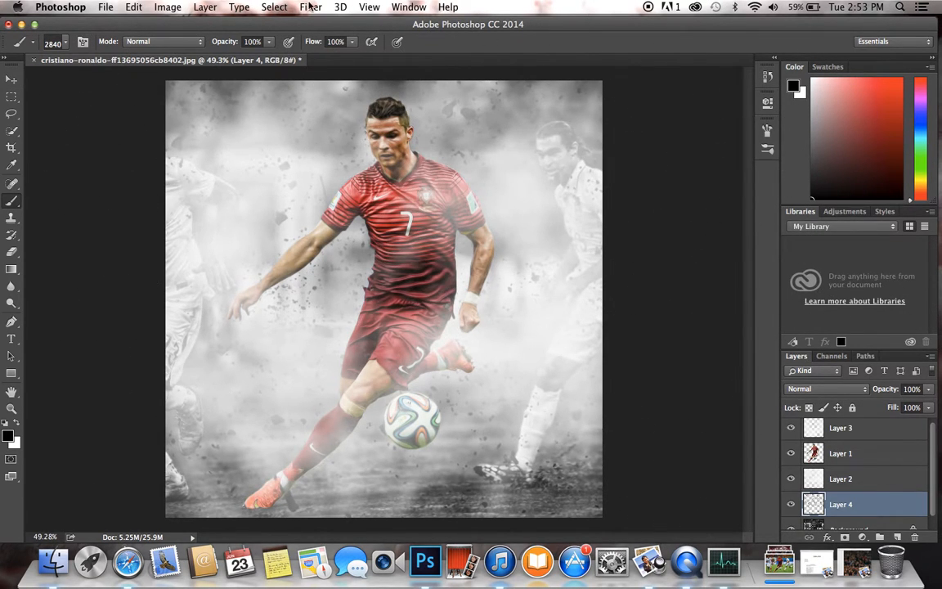
# Step: Apply a Motion Blur to the debris on Layer 4 with an angle of -18° and a distance of 15 pixels
pyautogui.click(309, 7)
pyautogui.moveTo(433, 162)
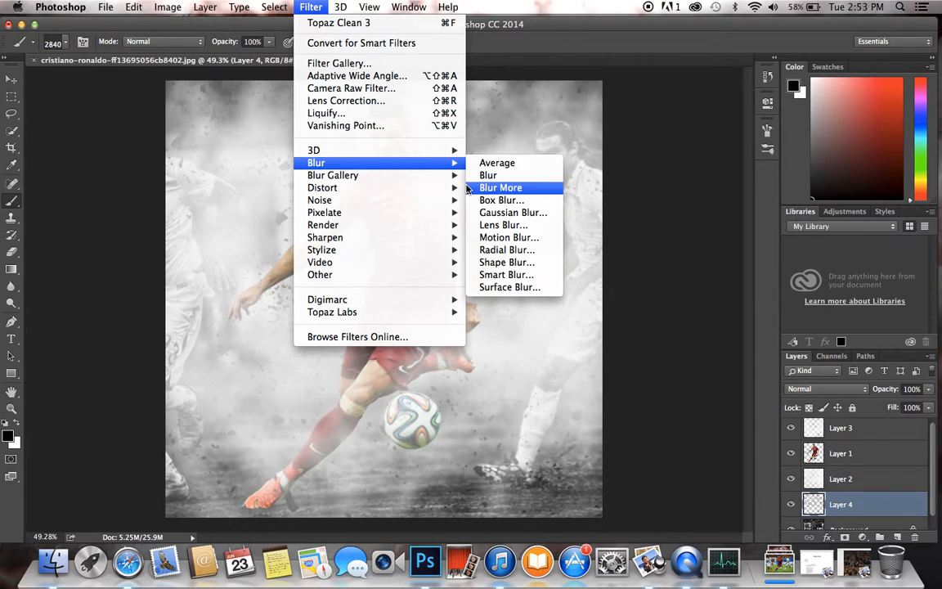
pyautogui.click(507, 237)
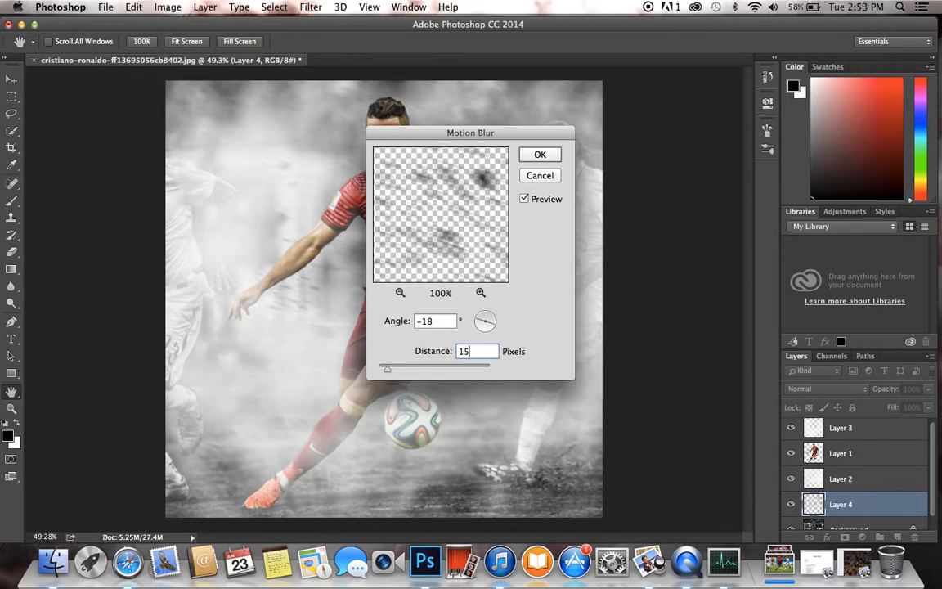
pyautogui.press('Return')
pyautogui.press('b')
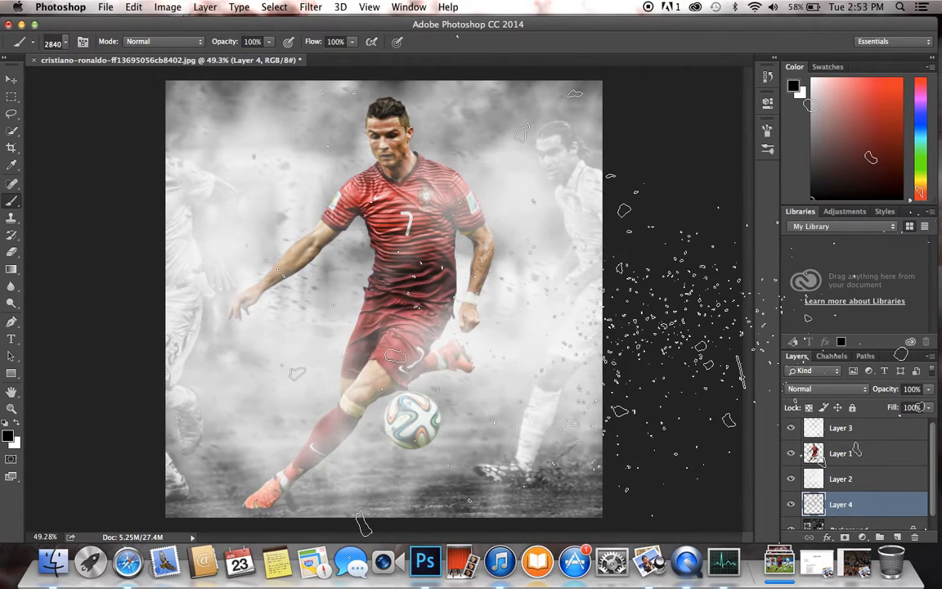
# Step: Apply a Motion Blur to the black-and-white Background layer
pyautogui.scroll(-2, 889, 524)
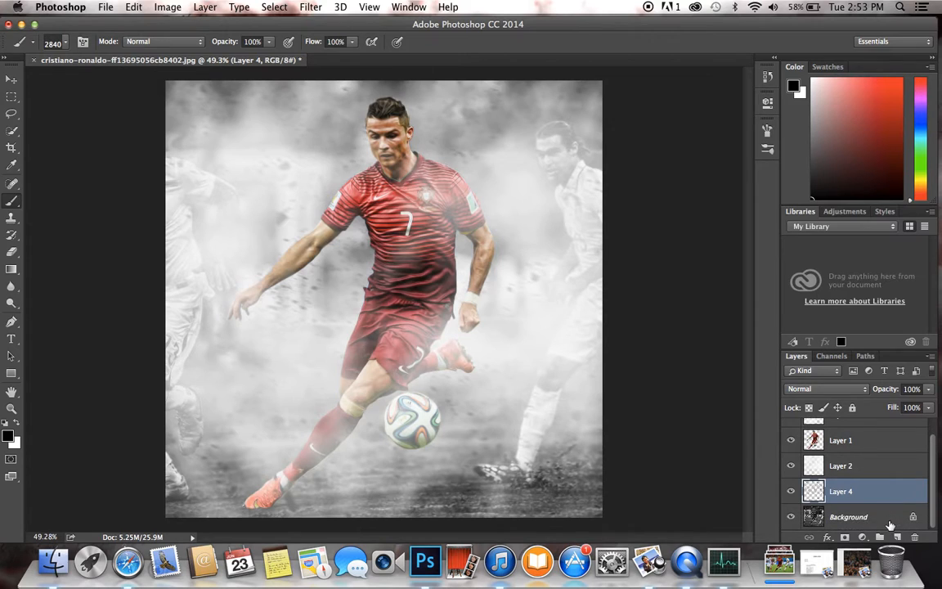
pyautogui.click(871, 522)
pyautogui.click(310, 7)
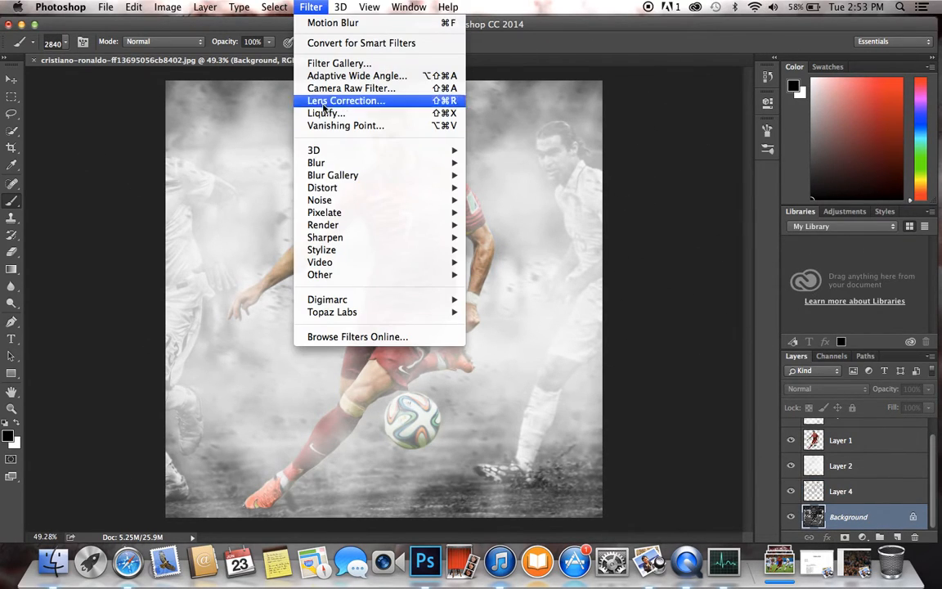
pyautogui.moveTo(327, 166)
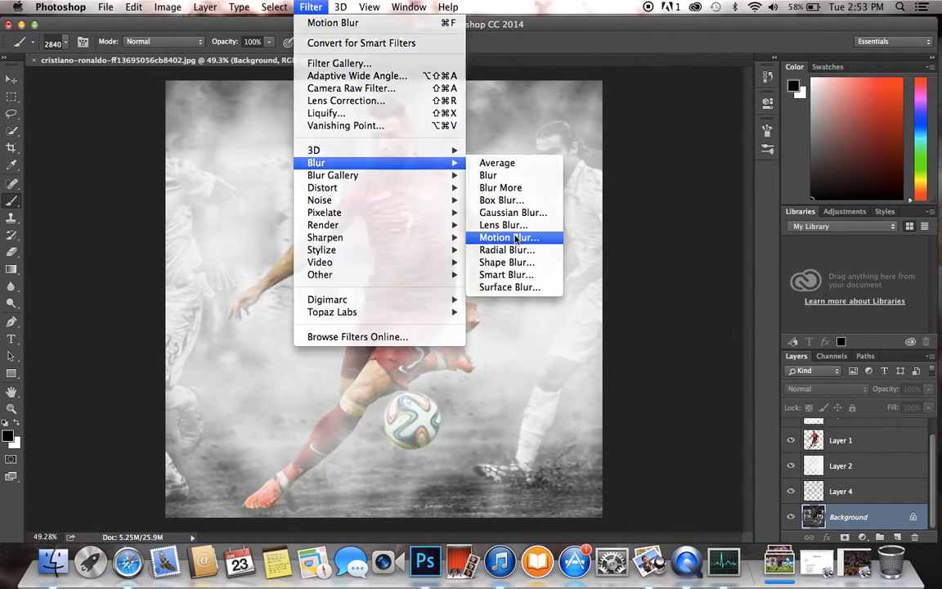
pyautogui.click(488, 237)
pyautogui.click(539, 176)
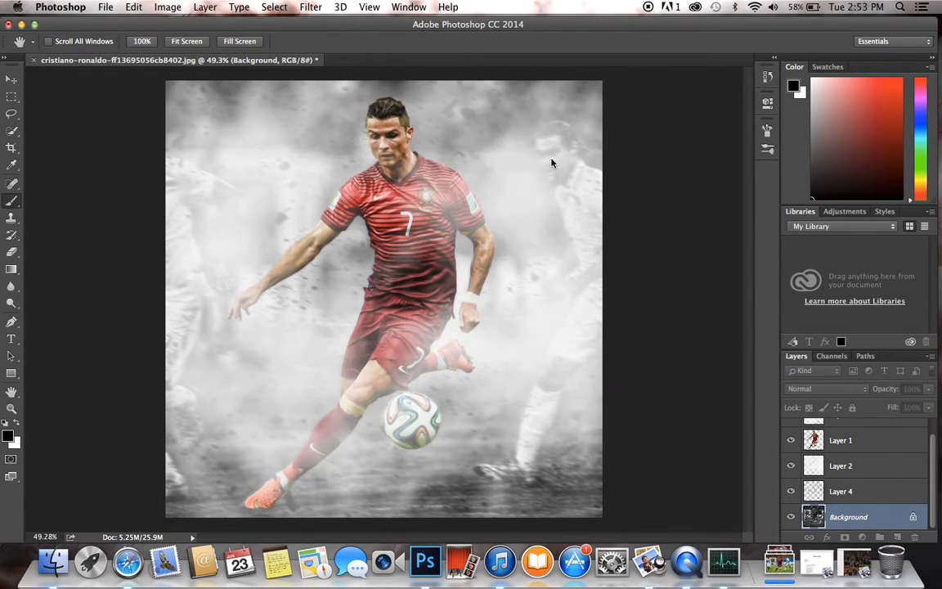
pyautogui.press('b')
pyautogui.scroll(3, 491, 212)
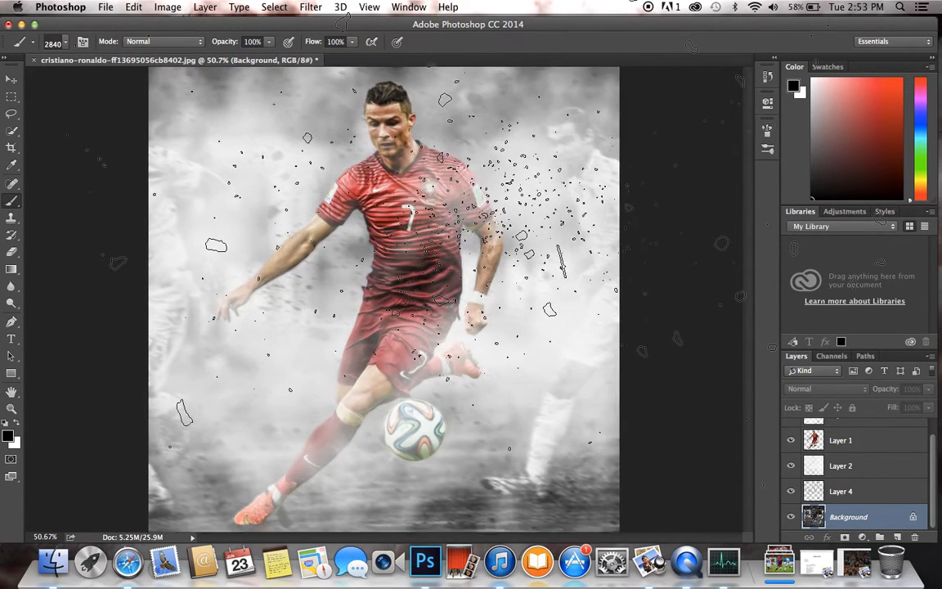
pyautogui.scroll(-2, 674, 295)
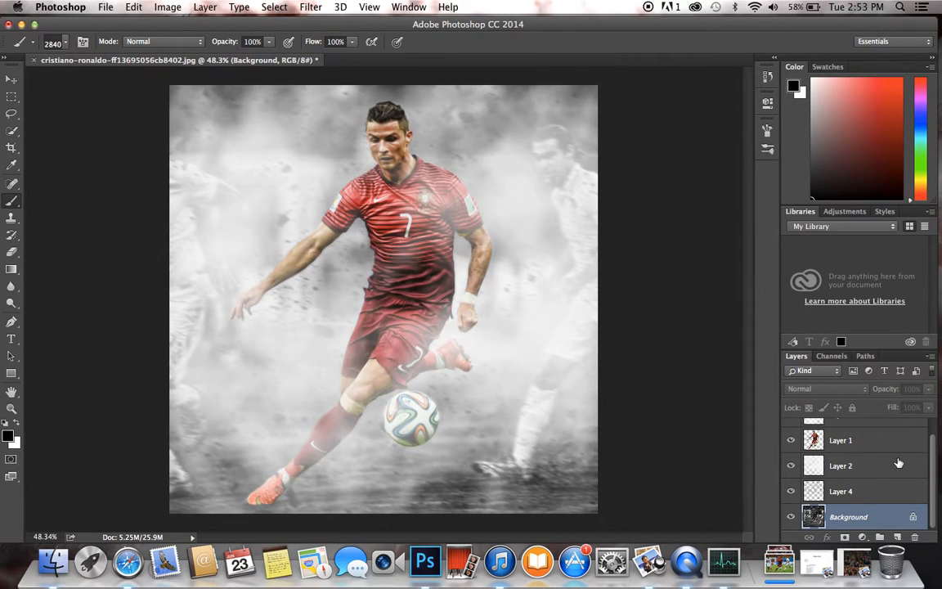
# Step: Add a new layer above Layer 3 and make white the foreground color
pyautogui.scroll(1, 879, 454)
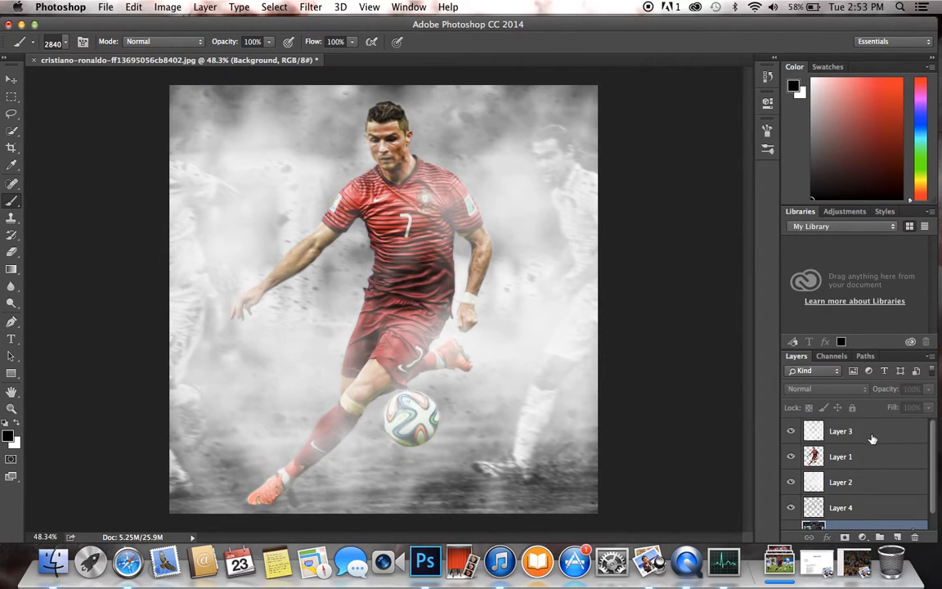
pyautogui.click(871, 434)
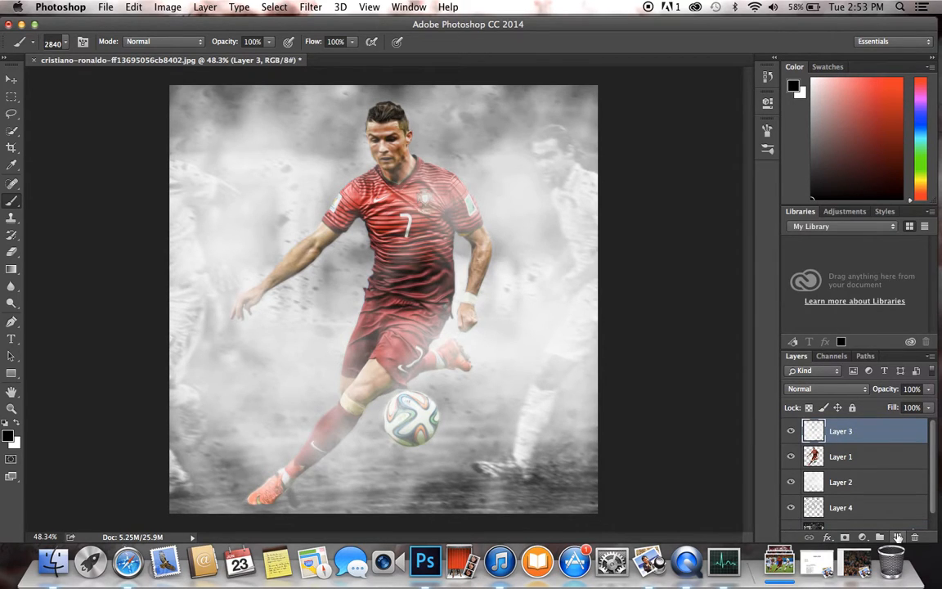
pyautogui.click(897, 537)
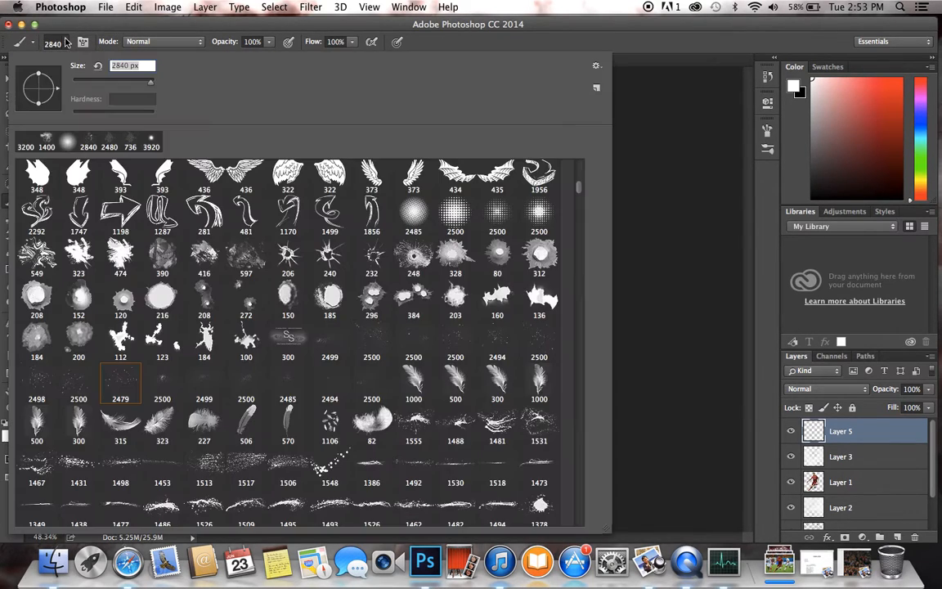
# Step: Set the brush to the soft round tip with 0% hardness at a size of 4000 px
pyautogui.click(54, 42)
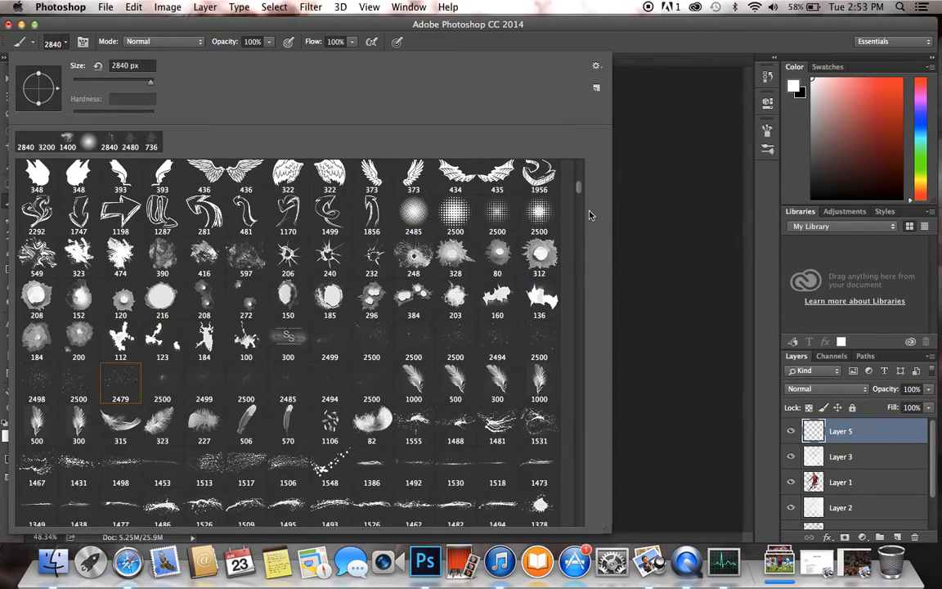
pyautogui.moveTo(578, 191); pyautogui.dragTo(579, 159)
pyautogui.click(36, 178)
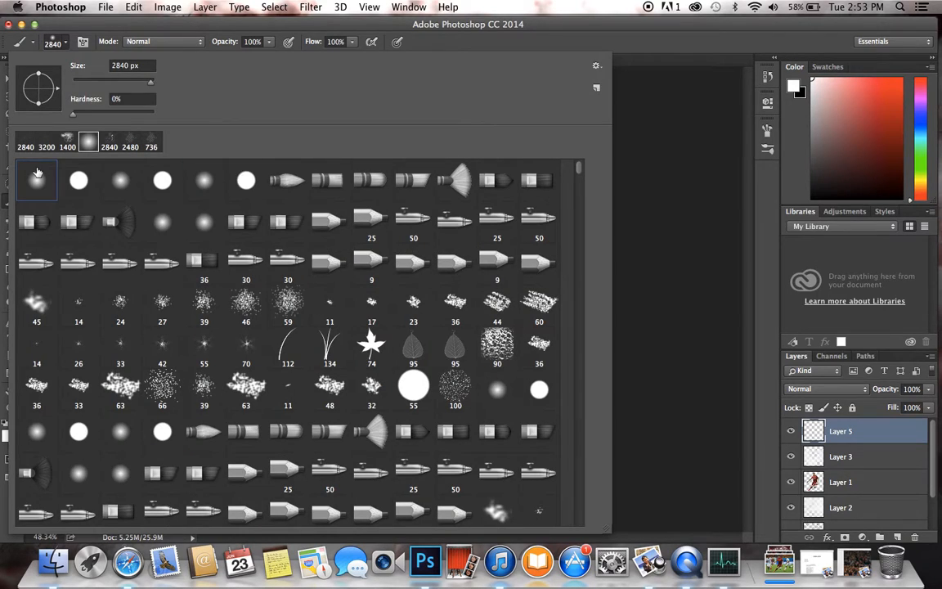
pyautogui.moveTo(148, 82); pyautogui.dragTo(155, 82)
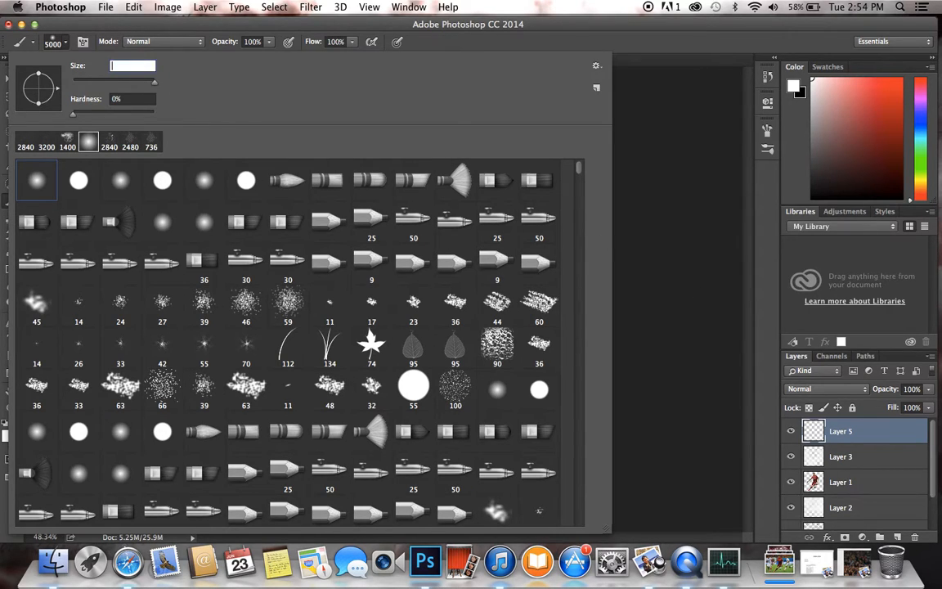
pyautogui.write('4000')
pyautogui.press('Return')
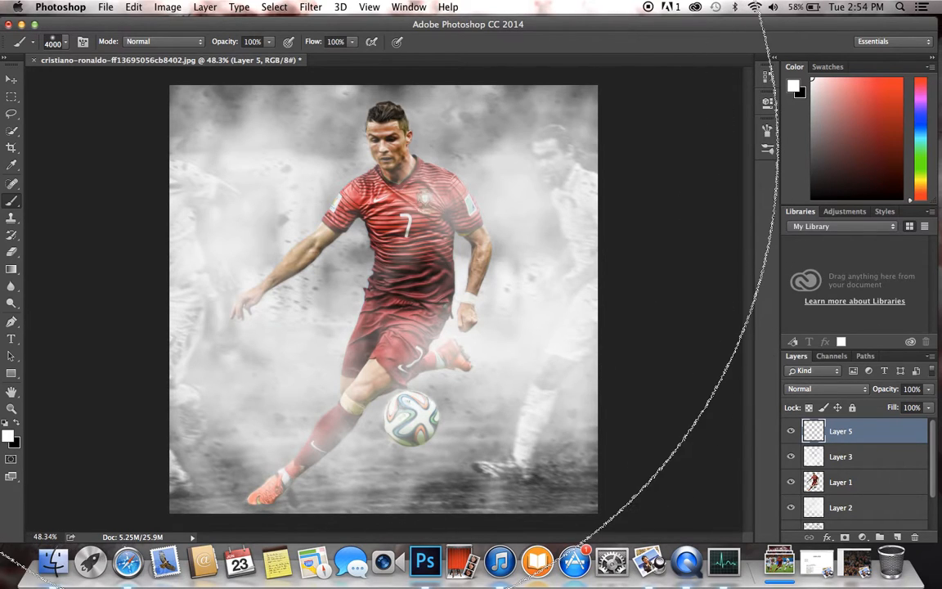
# Step: Stamp a soft white glow over the upper-left part of the photo on Layer 5, and undo the last stamp
pyautogui.scroll(-5, 293, 148)
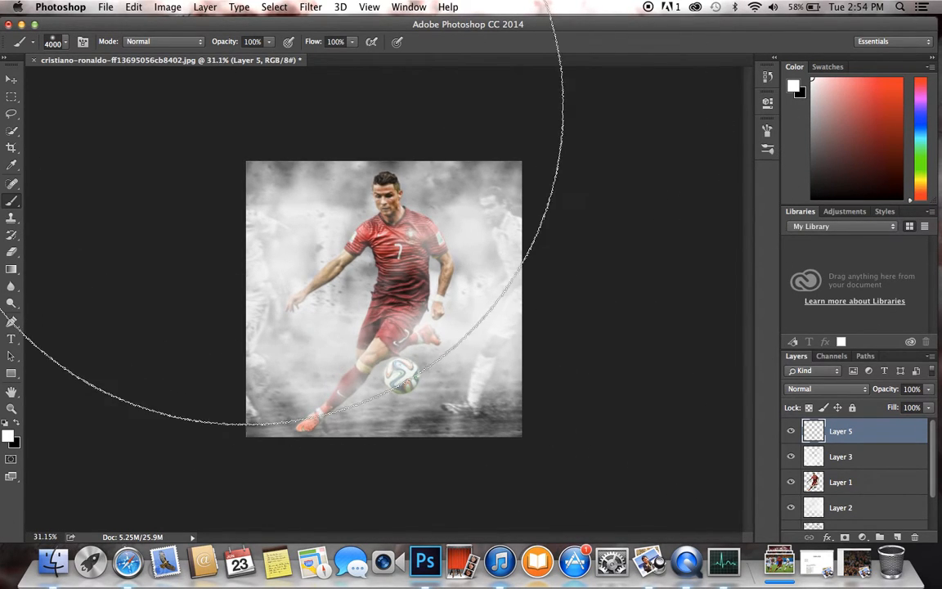
pyautogui.scroll(-2, 396, 302)
pyautogui.scroll(-2, 396, 303)
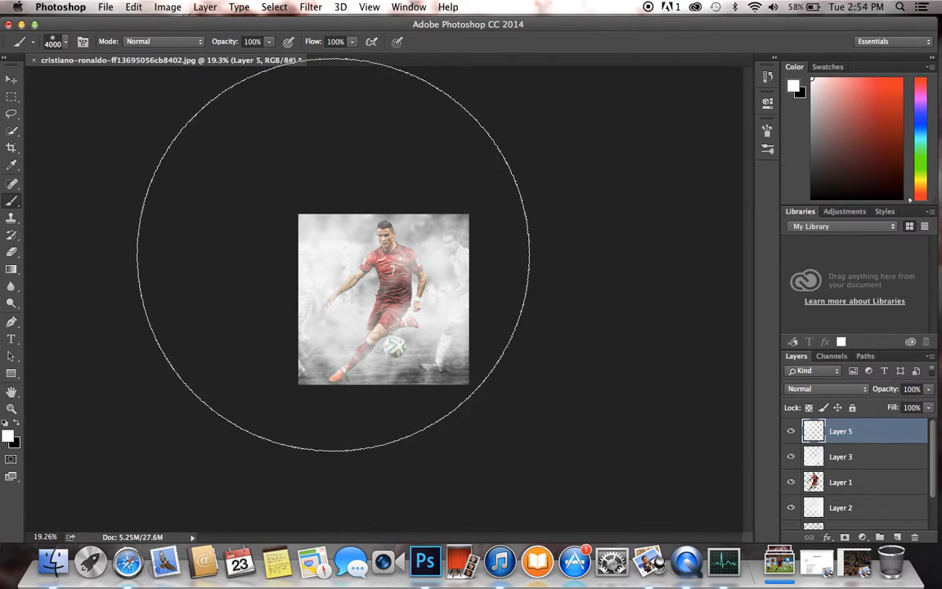
pyautogui.scroll(5, 332, 254)
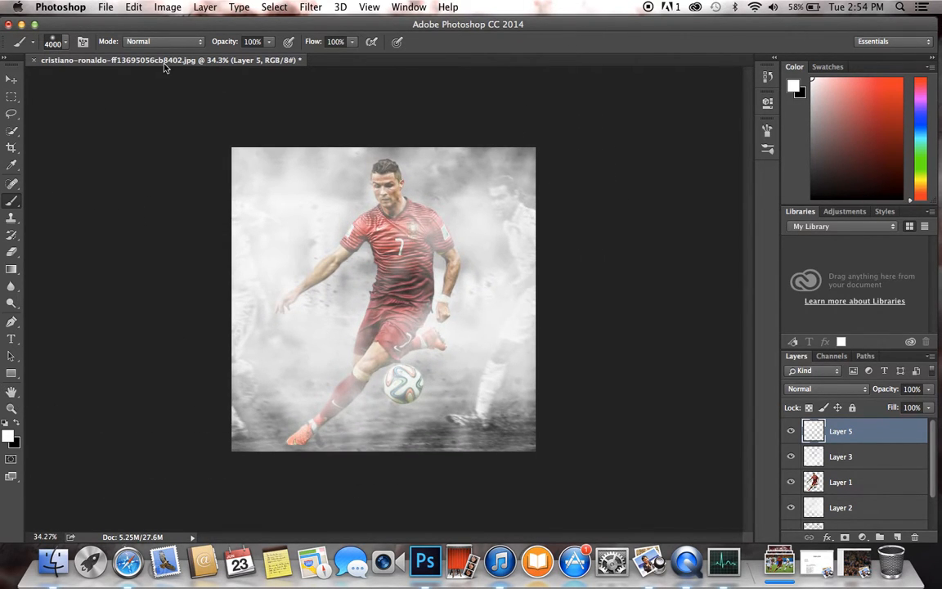
pyautogui.scroll(-4, 227, 122)
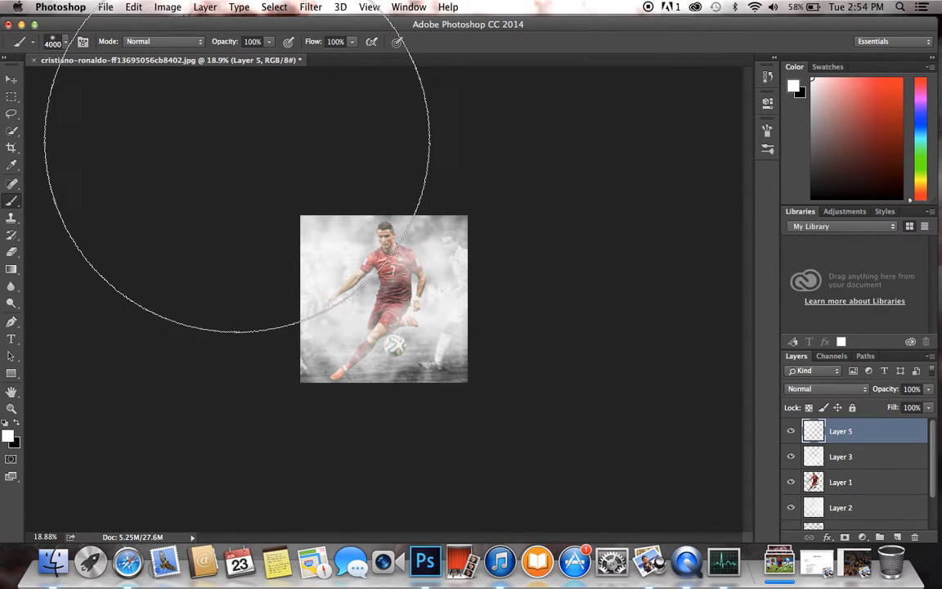
pyautogui.scroll(6, 344, 270)
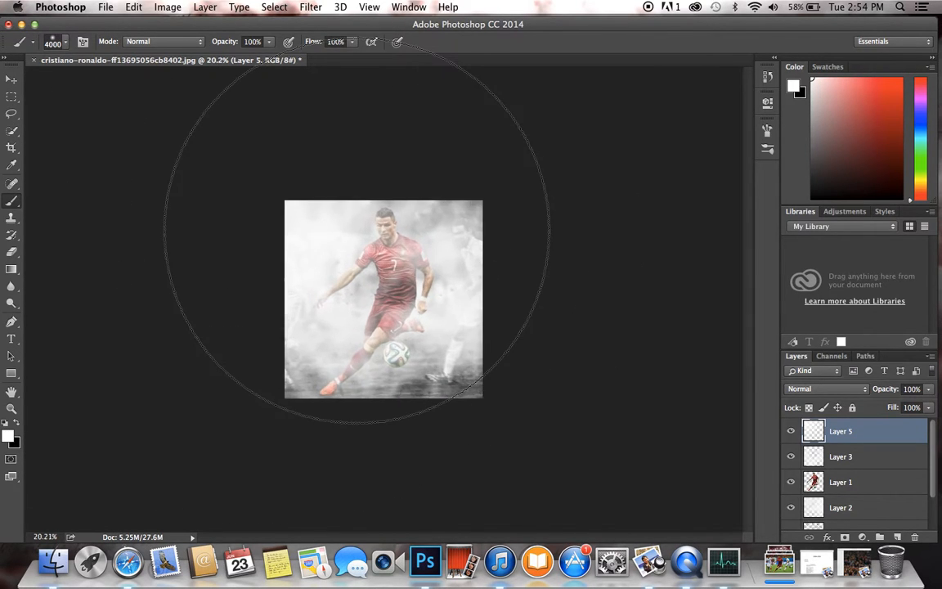
pyautogui.scroll(2, 357, 237)
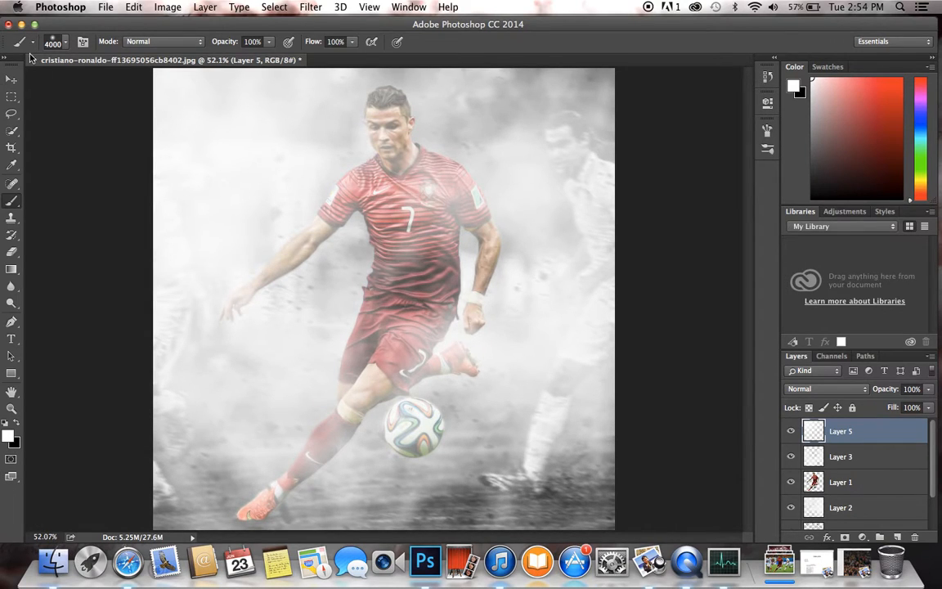
pyautogui.press('super+z')
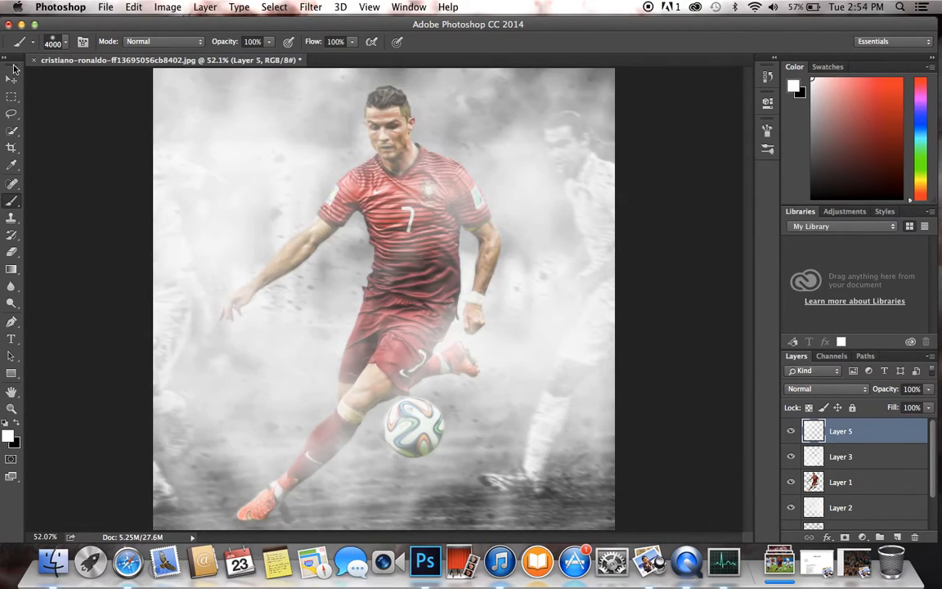
pyautogui.click(11, 78)
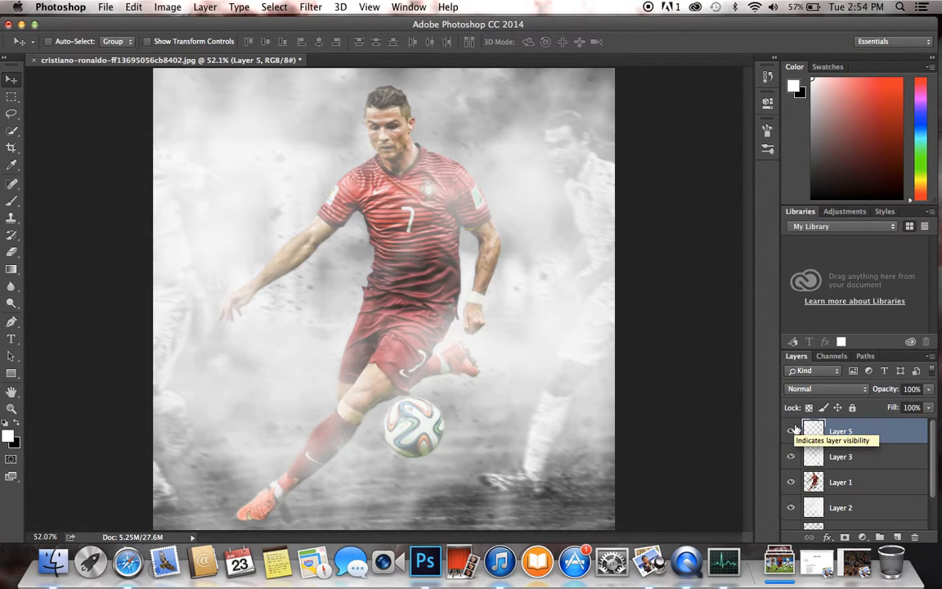
# Step: Add a new empty layer directly above the Background layer
pyautogui.scroll(-2, 838, 470)
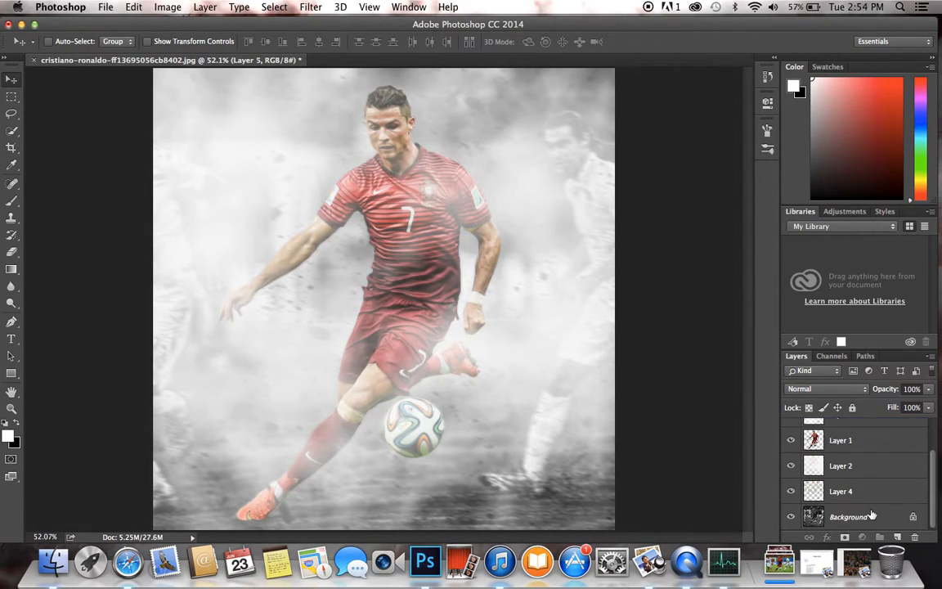
pyautogui.click(873, 515)
pyautogui.click(899, 537)
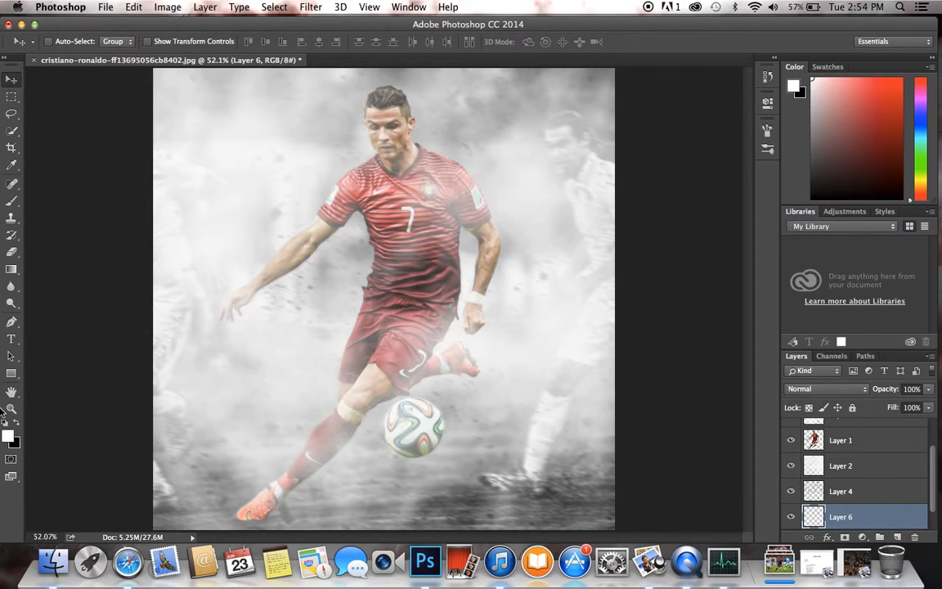
# Step: Set the foreground color to the muted red a14646
pyautogui.click(7, 435)
pyautogui.moveTo(586, 349); pyautogui.dragTo(628, 337)
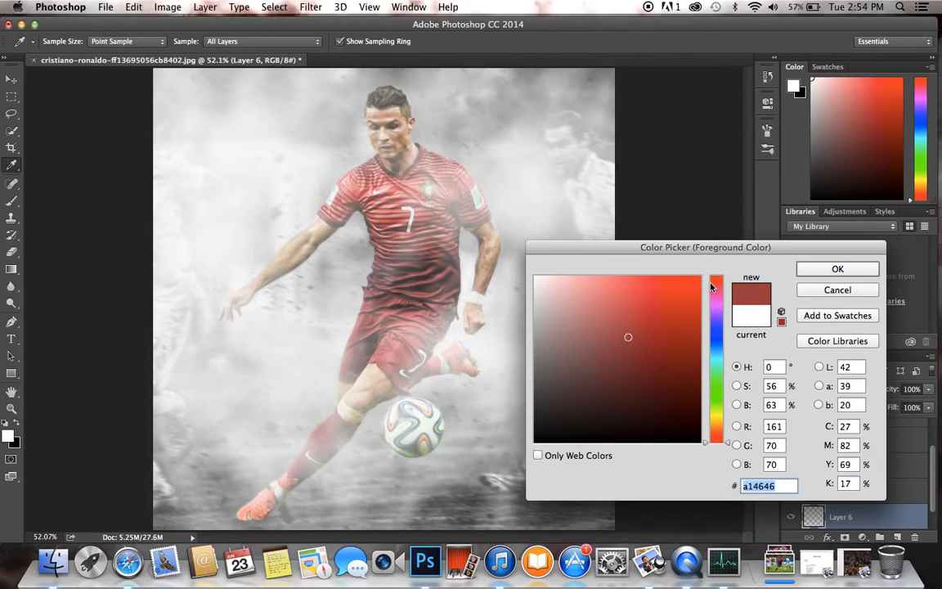
pyautogui.click(838, 269)
pyautogui.press('v')
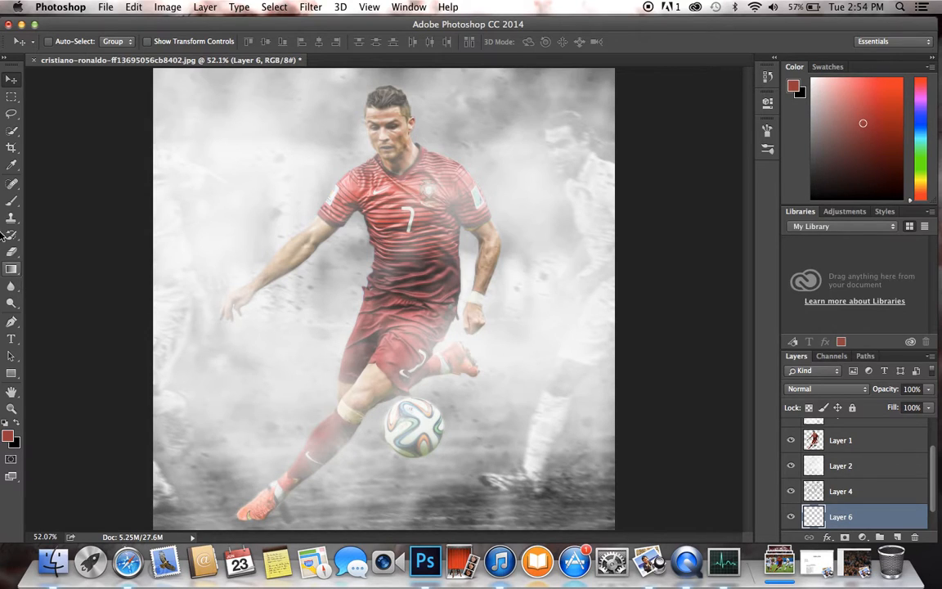
# Step: Fill Layer 6 with the red foreground color using the Paint Bucket and set its blend mode to Soft Light
pyautogui.click(11, 270)
pyautogui.moveTo(13, 271); pyautogui.dragTo(49, 254)
pyautogui.click(552, 356)
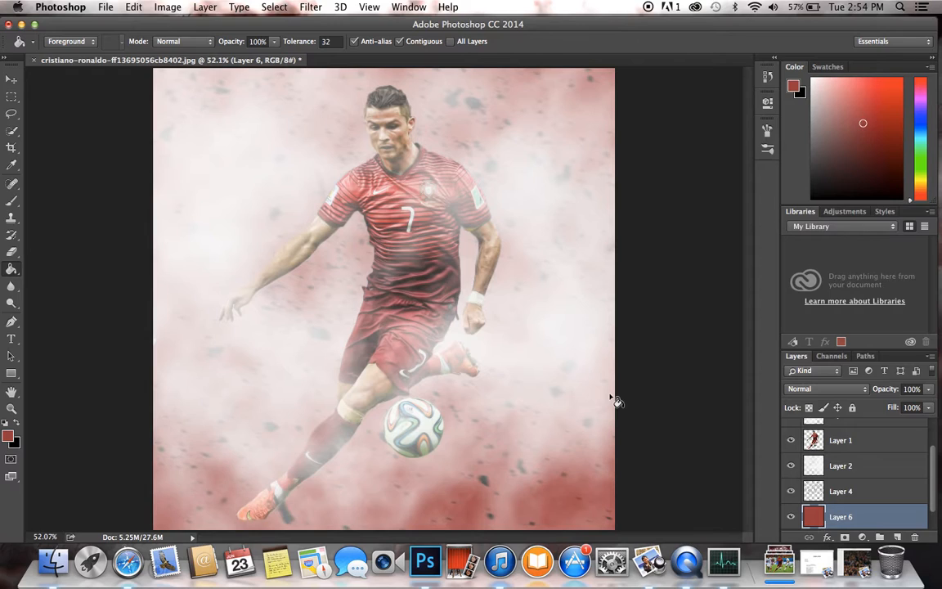
pyautogui.click(826, 388)
pyautogui.click(806, 472)
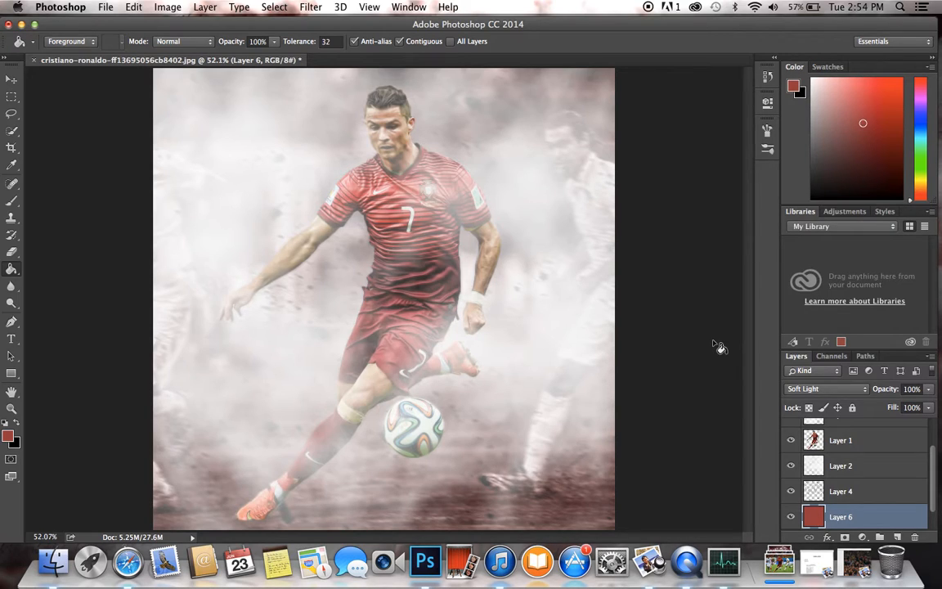
# Step: Add a new empty layer directly above Layer 2, below the cut-out player's Layer 1
pyautogui.click(874, 468)
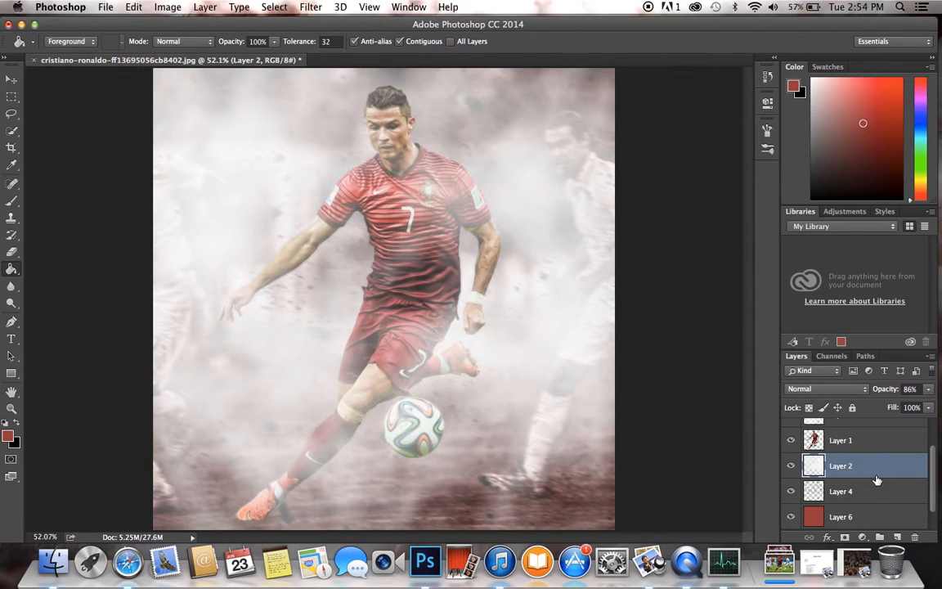
pyautogui.scroll(1, 875, 474)
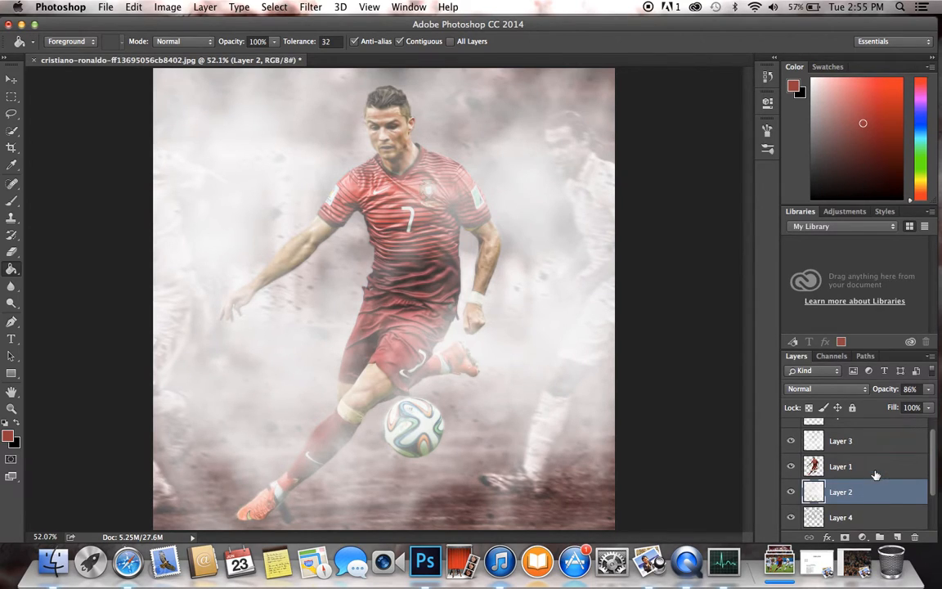
pyautogui.scroll(1, 875, 474)
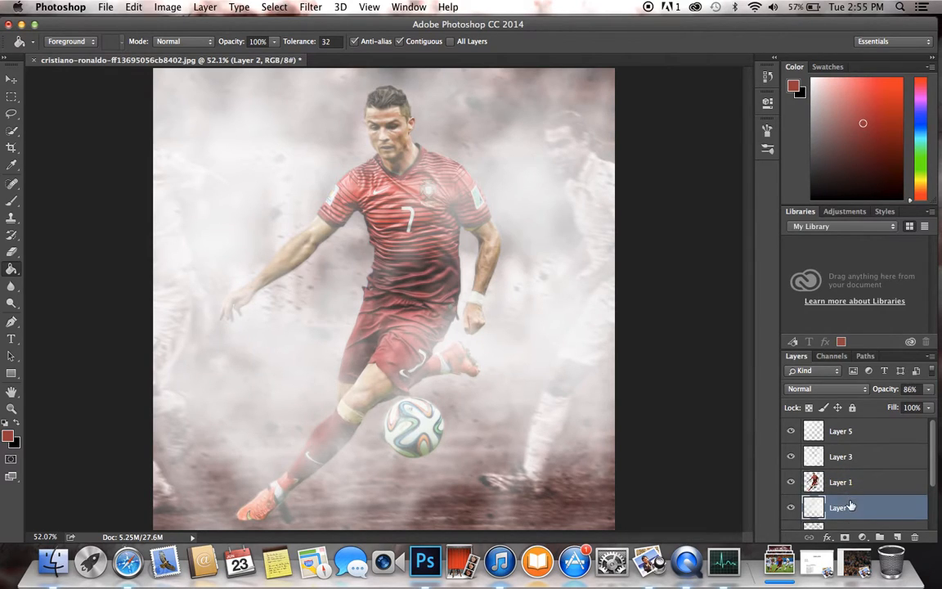
pyautogui.click(879, 536)
# Step: Activate the Brush tool and set the foreground color to the bright yellow fcff00
pyautogui.click(12, 201)
pyautogui.click(65, 41)
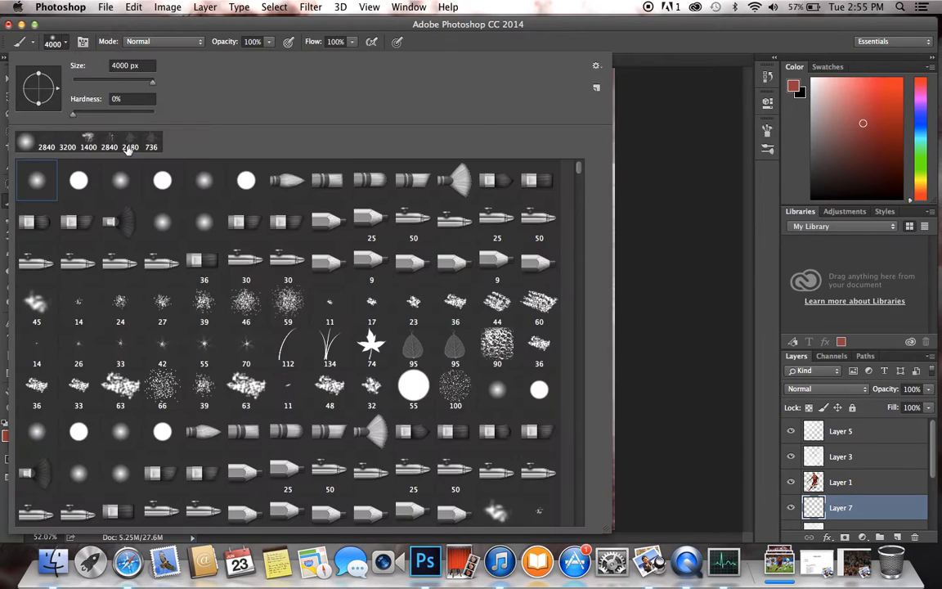
pyautogui.click(635, 159)
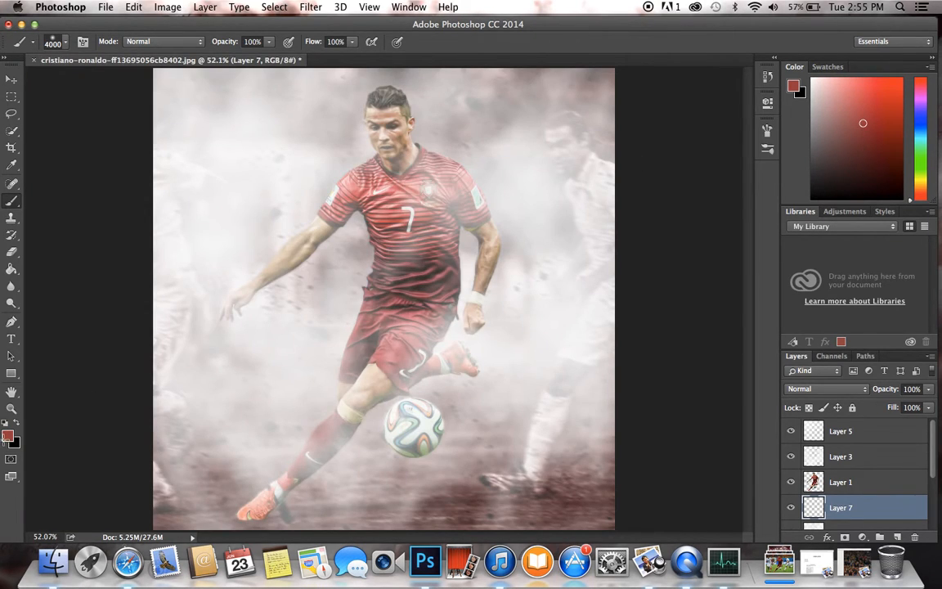
pyautogui.hotkey('ctrl', 'z')
pyautogui.click(9, 435)
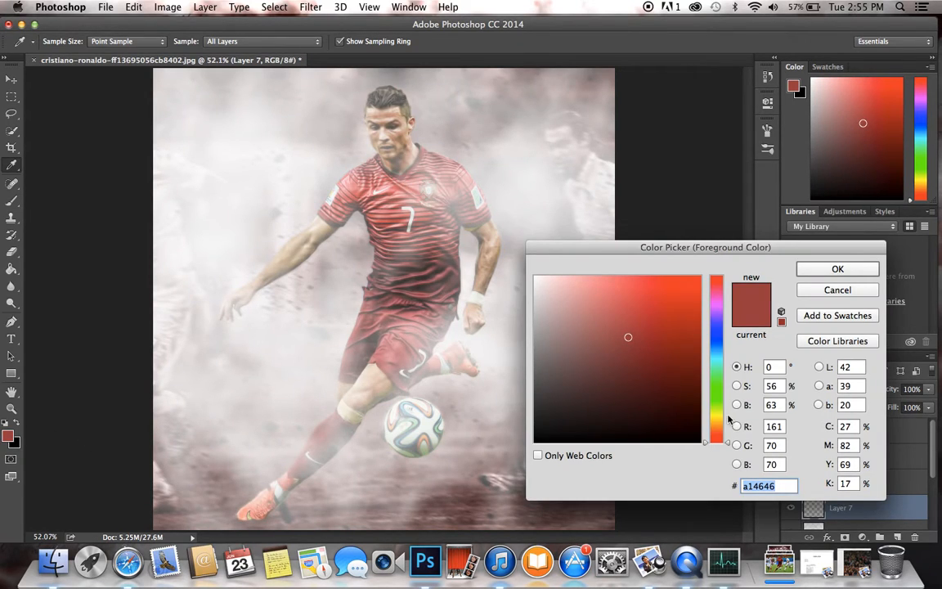
pyautogui.moveTo(728, 419); pyautogui.dragTo(717, 416)
pyautogui.moveTo(645, 372); pyautogui.dragTo(699, 278)
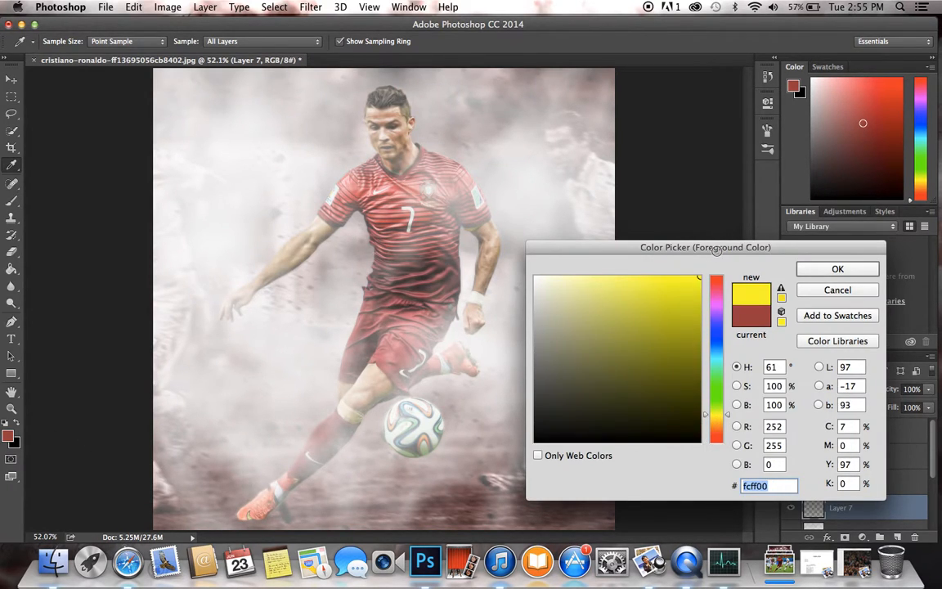
pyautogui.press('Return')
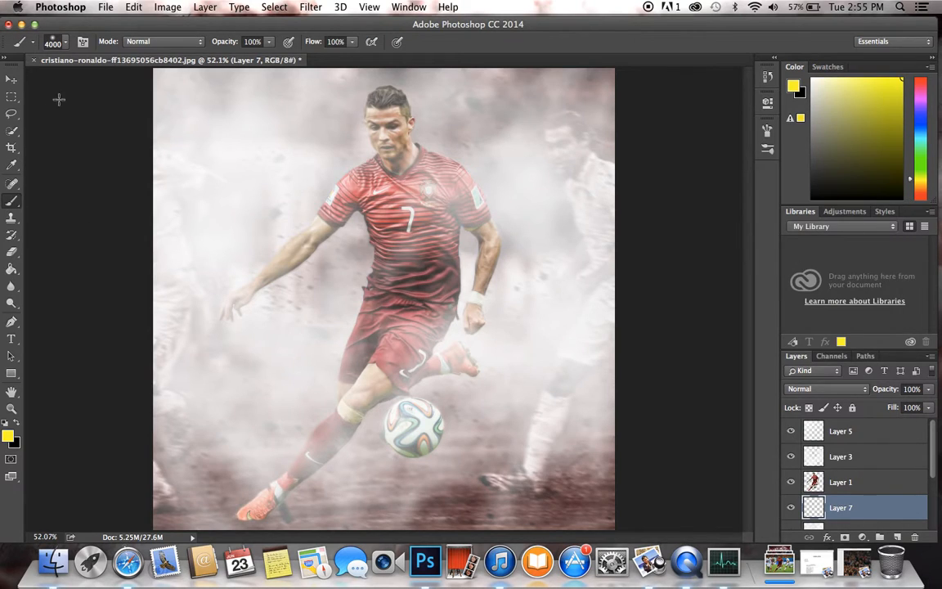
# Step: Choose the soft round glow brush preset labelled 1236 for the Brush tool
pyautogui.click(83, 41)
pyautogui.click(56, 42)
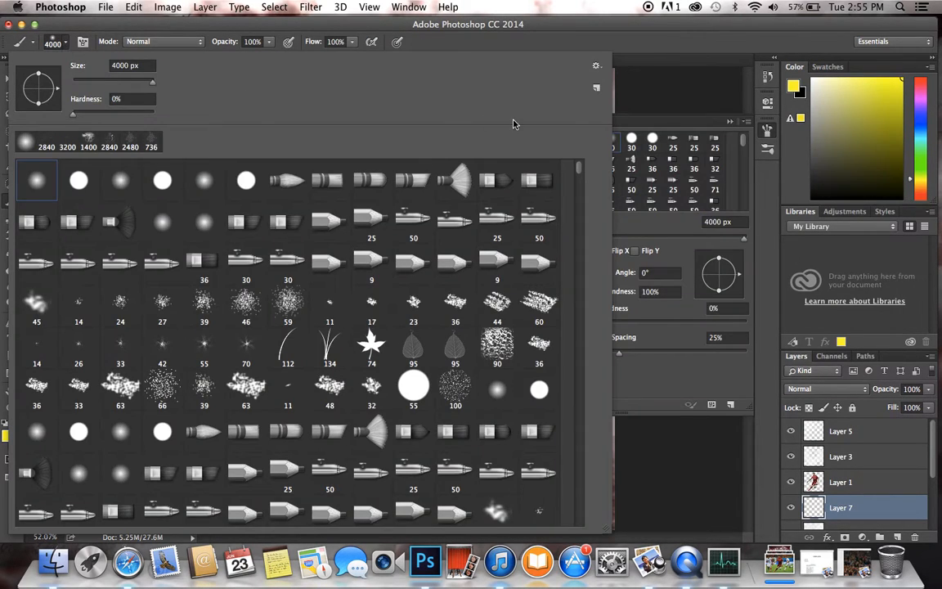
pyautogui.moveTo(578, 170)
pyautogui.mouseDown()
pyautogui.moveTo(578, 336)
pyautogui.moveTo(574, 229)
pyautogui.moveTo(572, 242)
pyautogui.mouseUp()
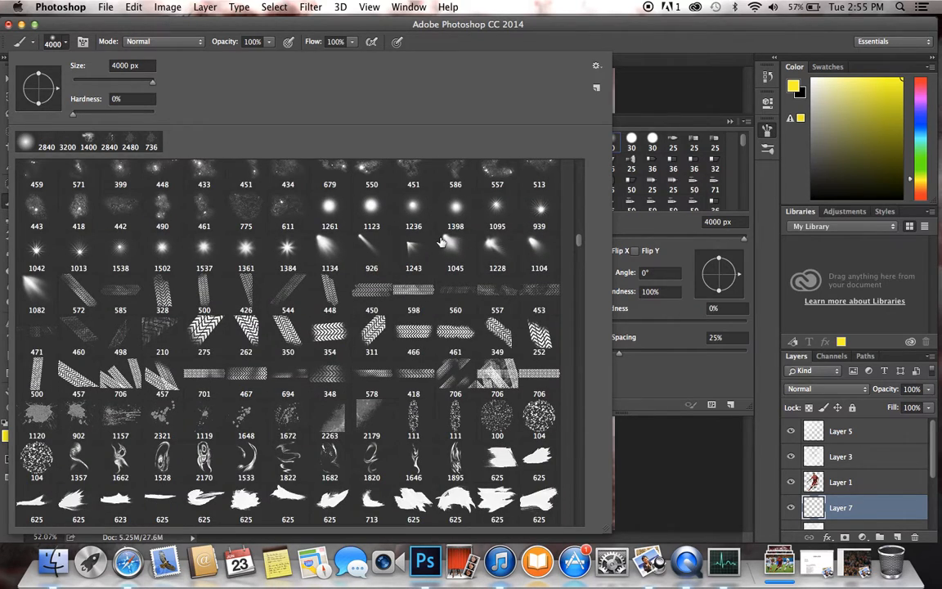
pyautogui.click(399, 214)
pyautogui.click(765, 132)
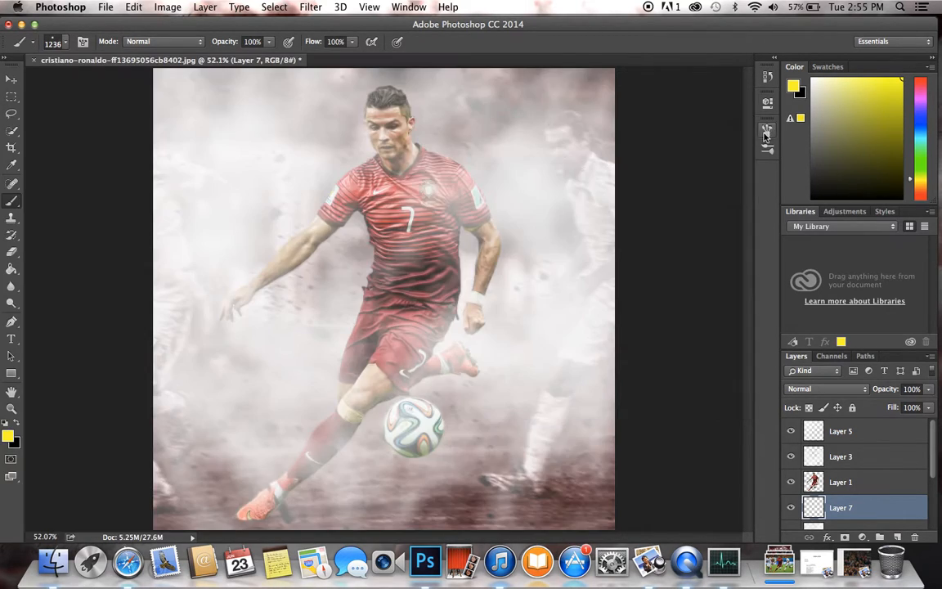
# Step: Reduce the glow brush size to 777 px
pyautogui.click(66, 46)
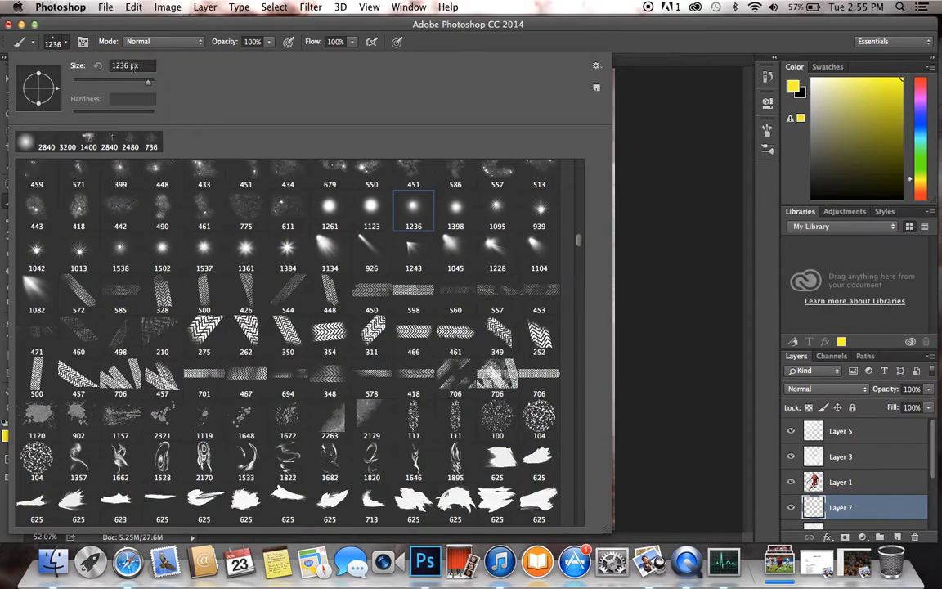
pyautogui.press('BackSpace')
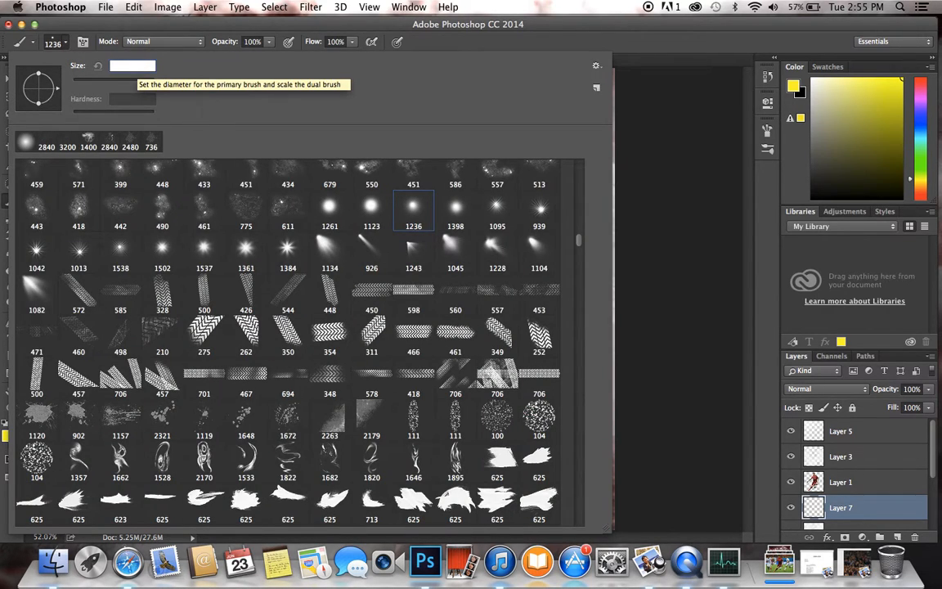
pyautogui.write('777')
pyautogui.press('Return')
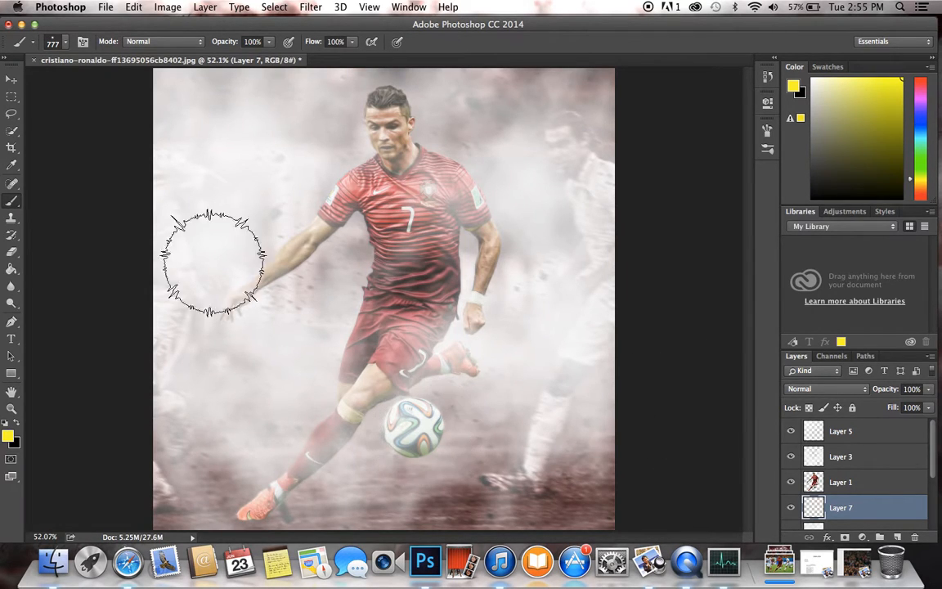
# Step: Set the glow brush size to 665 px, try yellow stamps behind the ball on Layer 7, and undo them
pyautogui.click(54, 41)
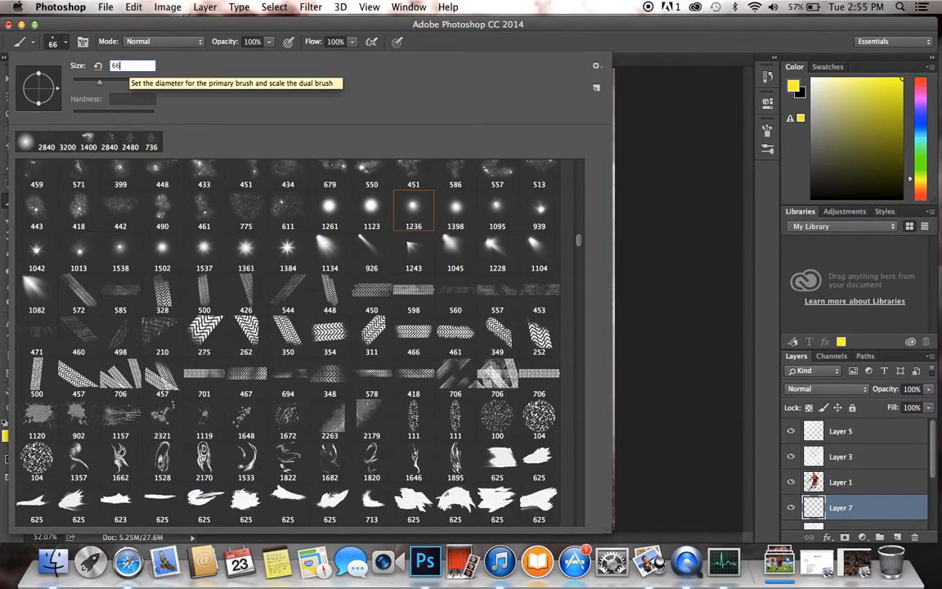
pyautogui.write('665')
pyautogui.press('Return')
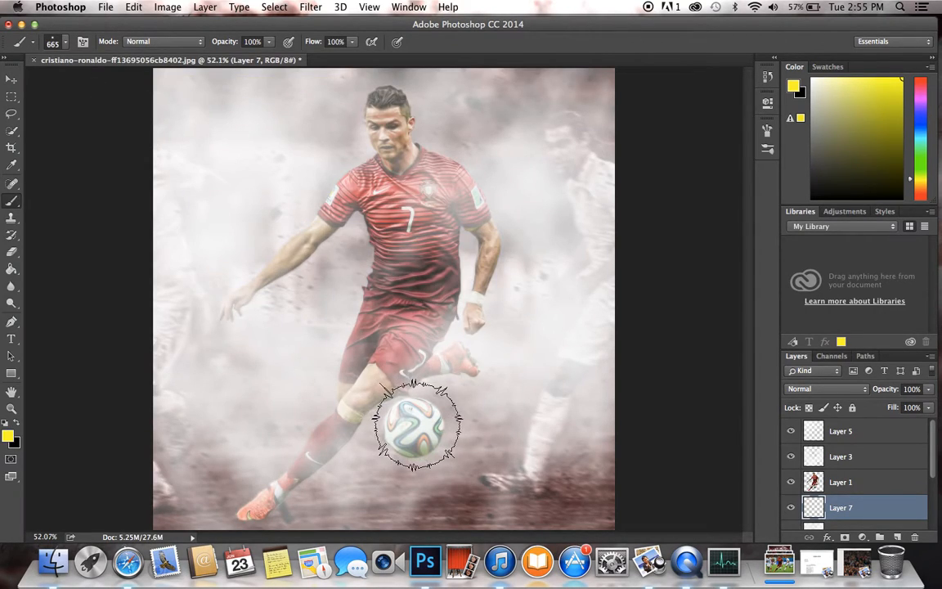
pyautogui.click(416, 426)
pyautogui.press('super+z')
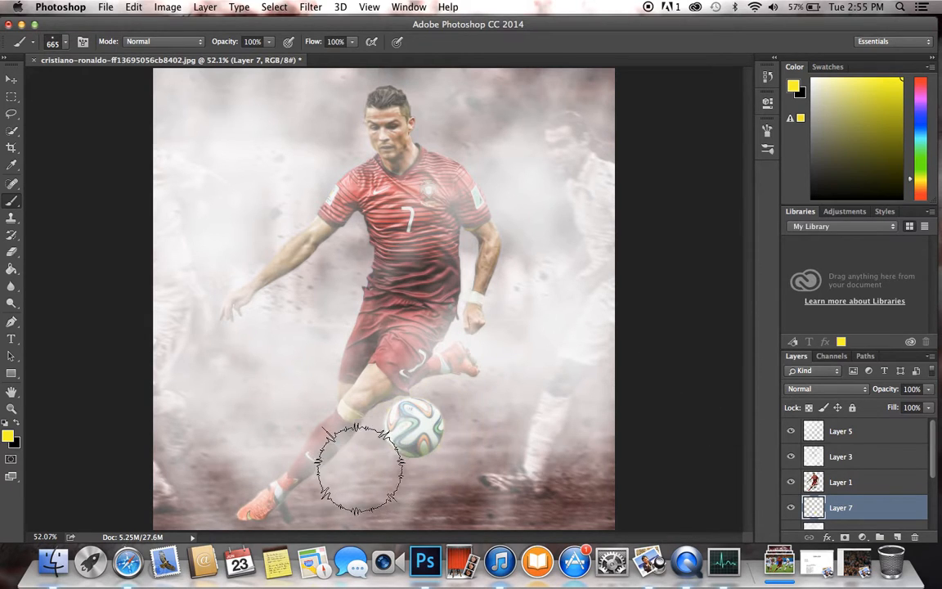
pyautogui.click(416, 430)
pyautogui.press('super+plus')
pyautogui.scroll(-3, 544, 498)
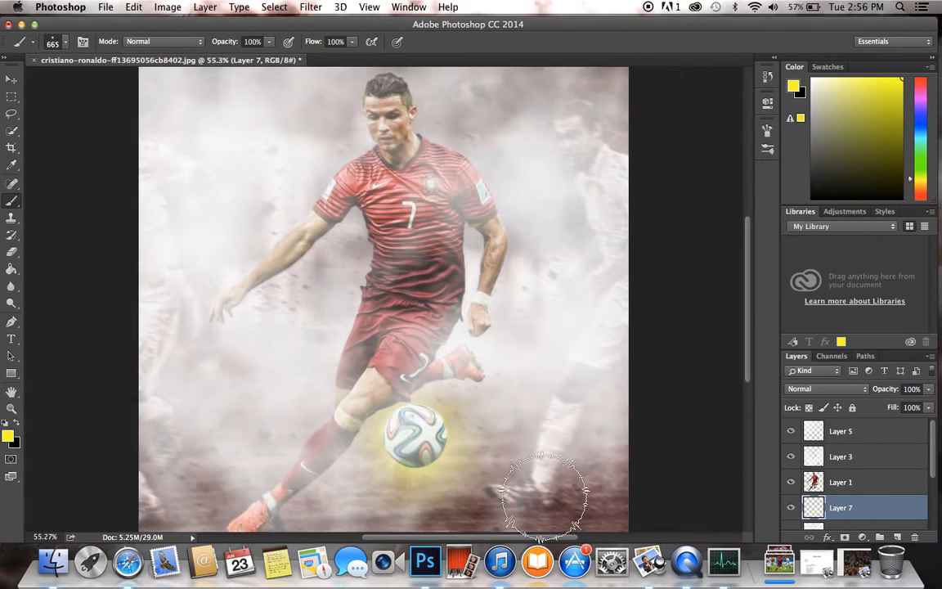
pyautogui.scroll(1, 542, 498)
pyautogui.press('super+z')
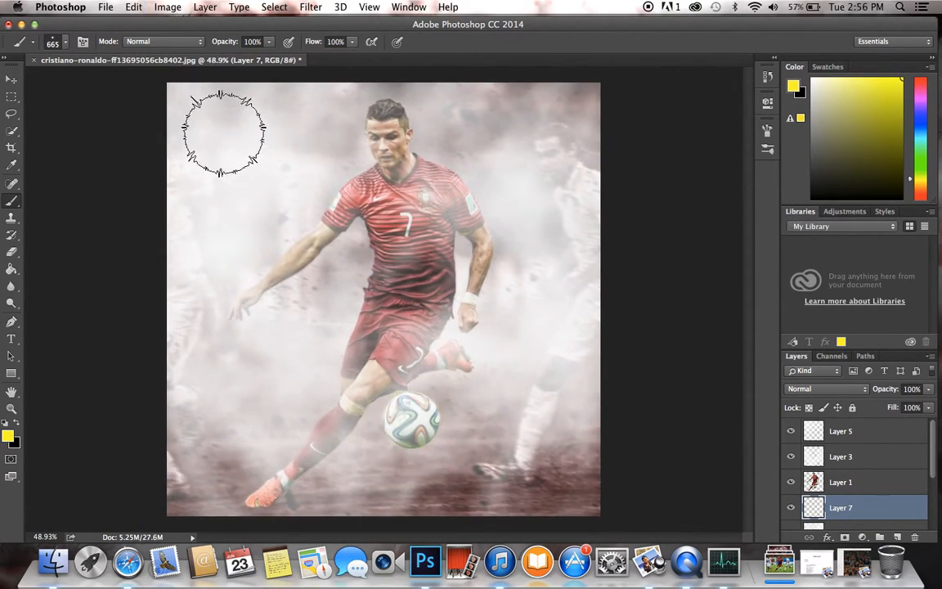
# Step: Set the glow brush size to 600 px and stamp a yellow glow behind the ball on Layer 7
pyautogui.click(62, 42)
pyautogui.click(129, 66)
pyautogui.press('BackSpace')
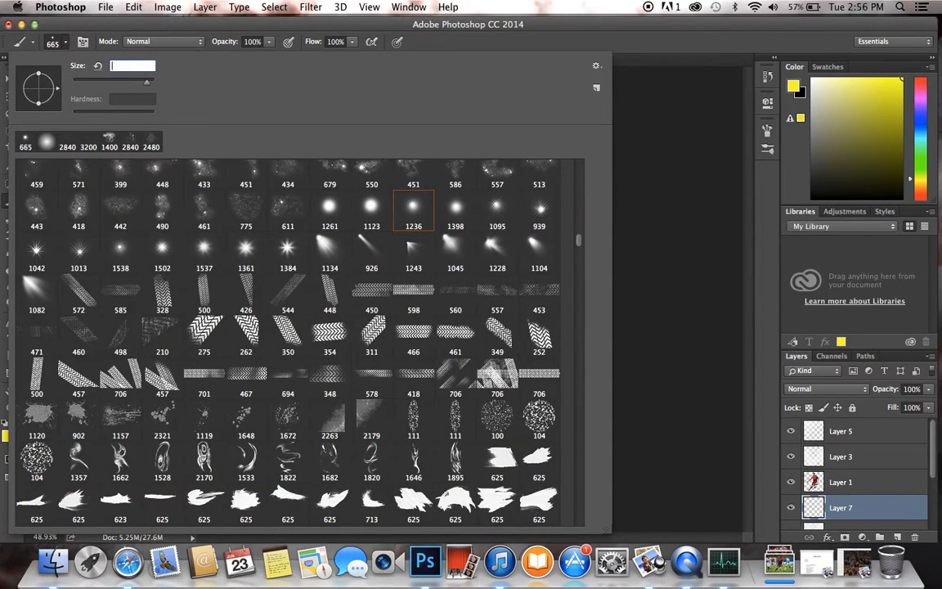
pyautogui.write('600')
pyautogui.press('Return')
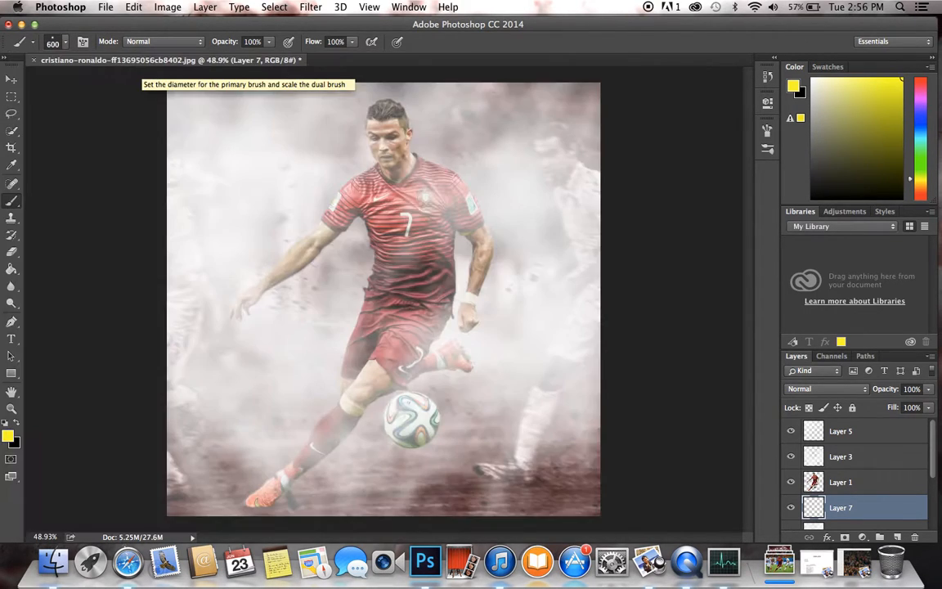
pyautogui.click(412, 419)
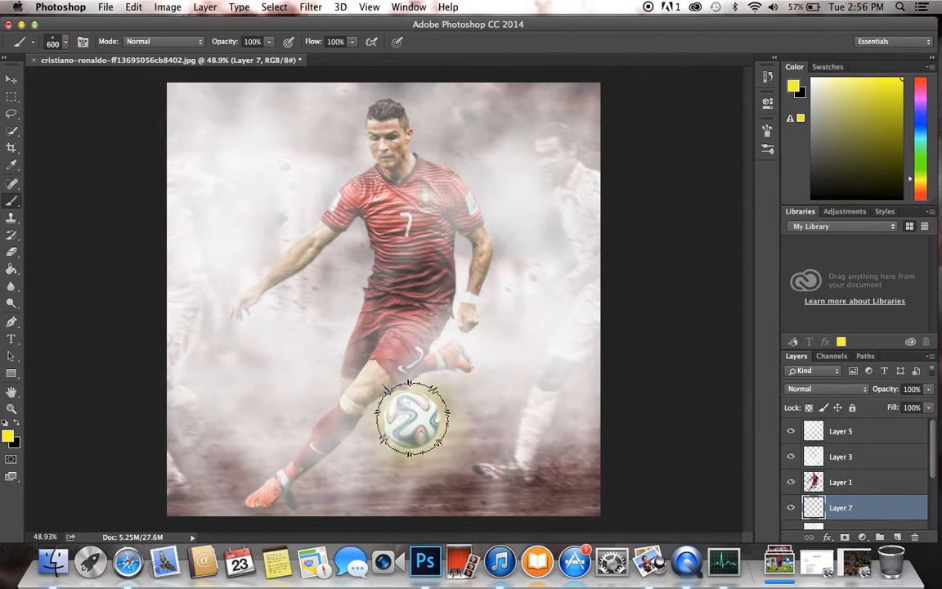
pyautogui.press('super+equal')
pyautogui.scroll(-3, 538, 222)
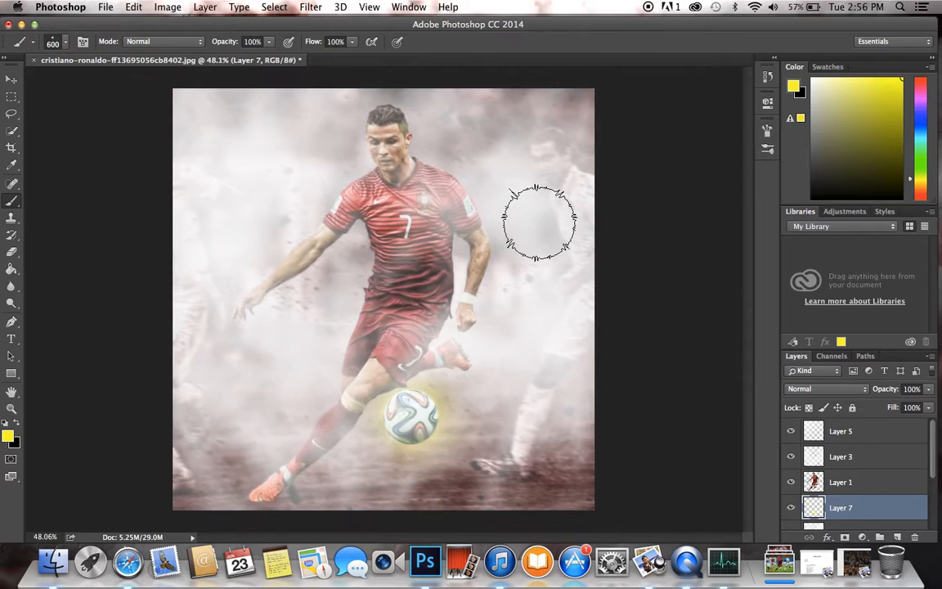
# Step: Create a paragraph text box with the Type tool and enlarge it across the upper part of the photo
pyautogui.press('t')
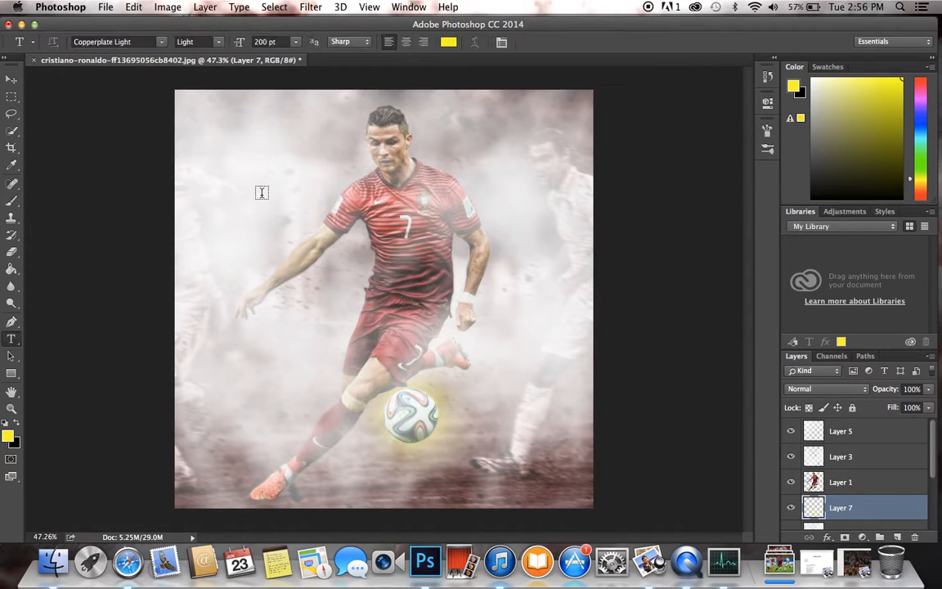
pyautogui.moveTo(184, 105); pyautogui.dragTo(333, 131)
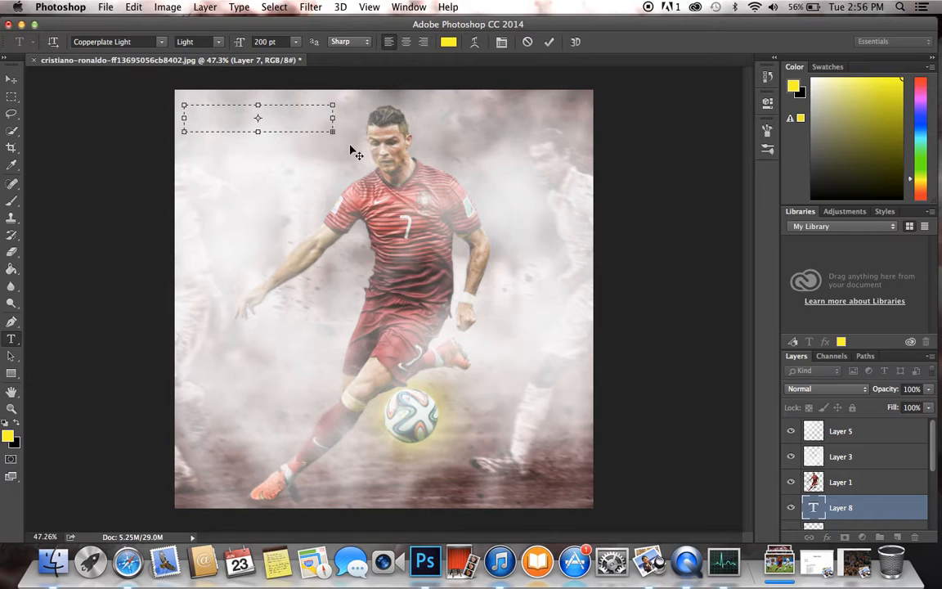
pyautogui.click(295, 42)
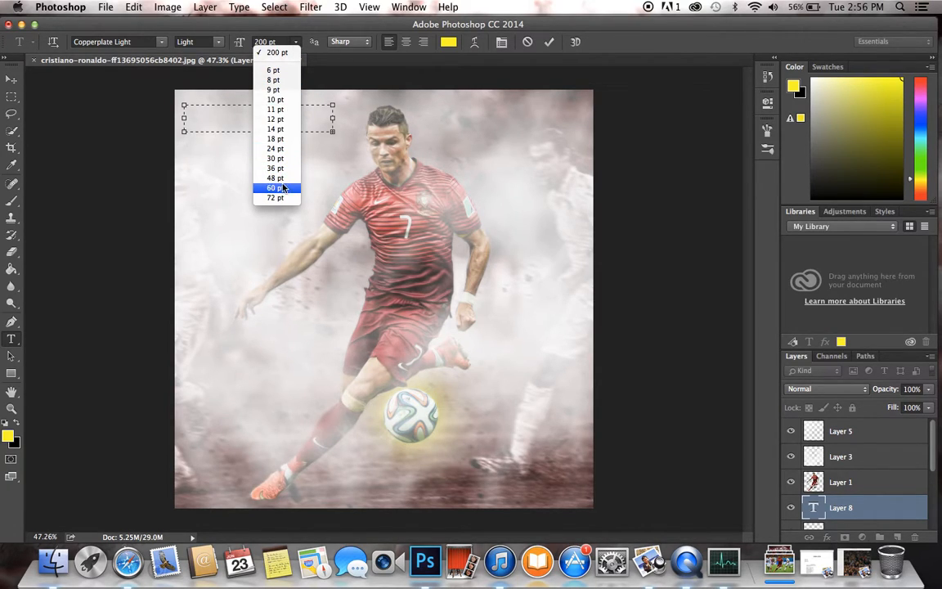
pyautogui.click(333, 138)
pyautogui.moveTo(331, 131); pyautogui.dragTo(542, 222)
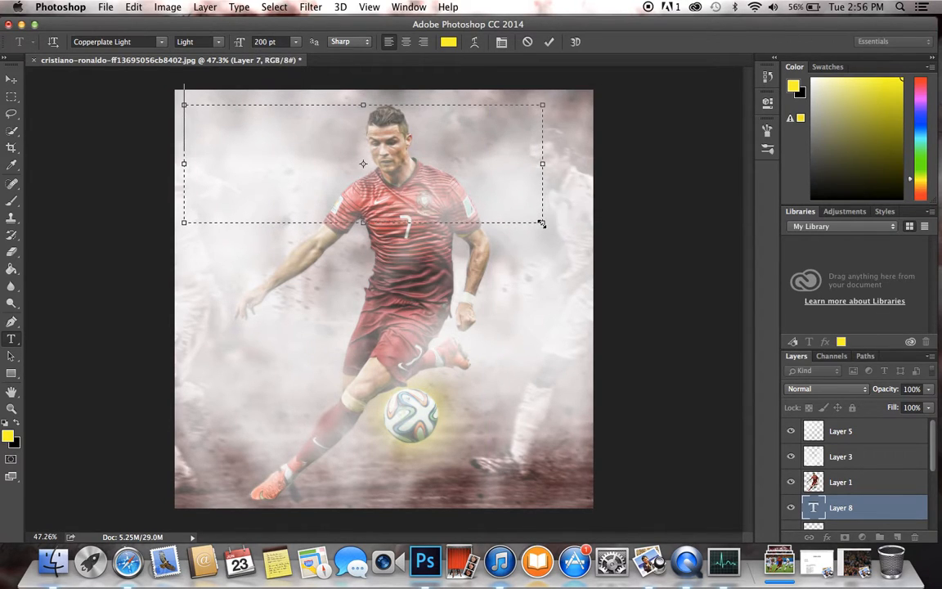
pyautogui.click(295, 41)
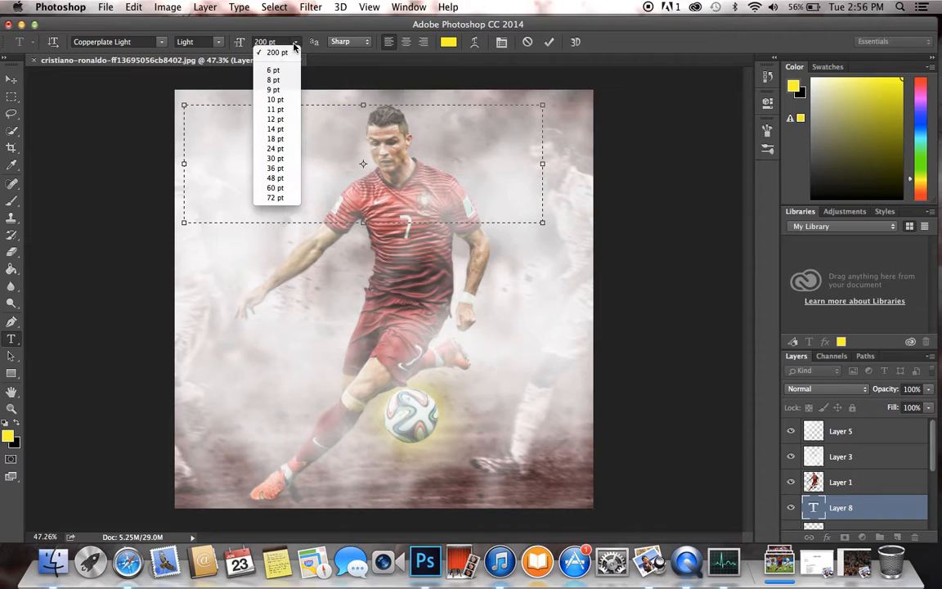
pyautogui.click(276, 158)
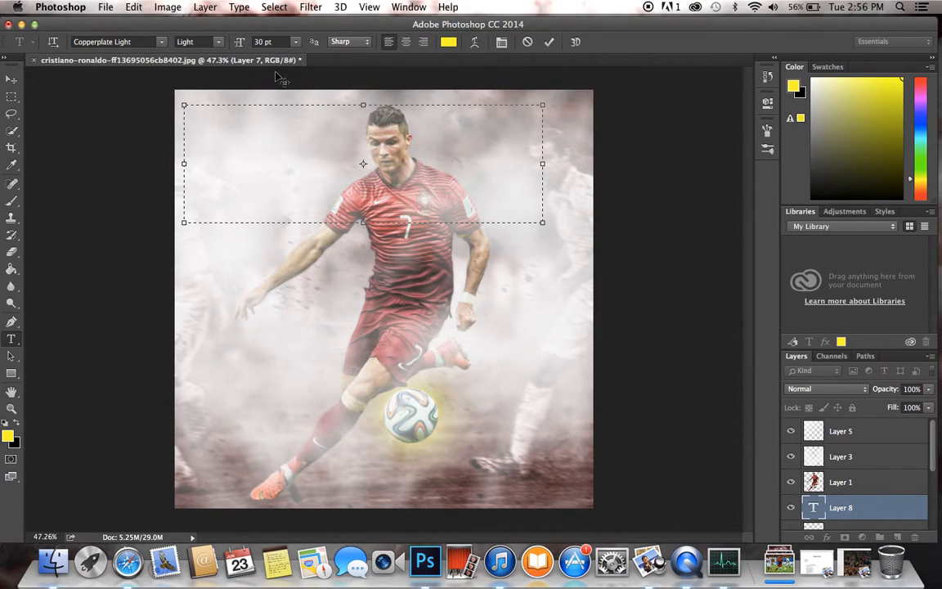
pyautogui.click(449, 42)
pyautogui.moveTo(540, 282); pyautogui.dragTo(471, 456)
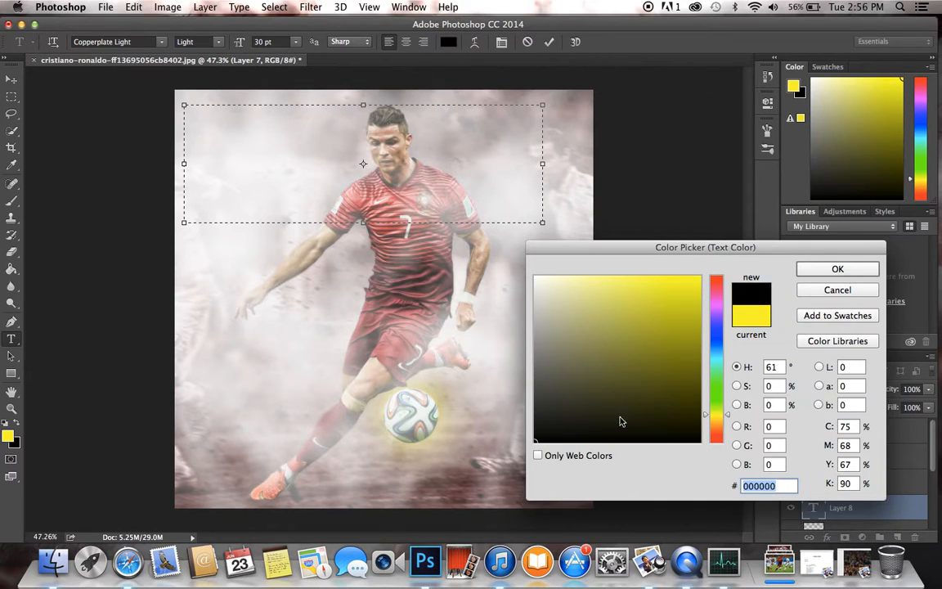
pyautogui.click(837, 268)
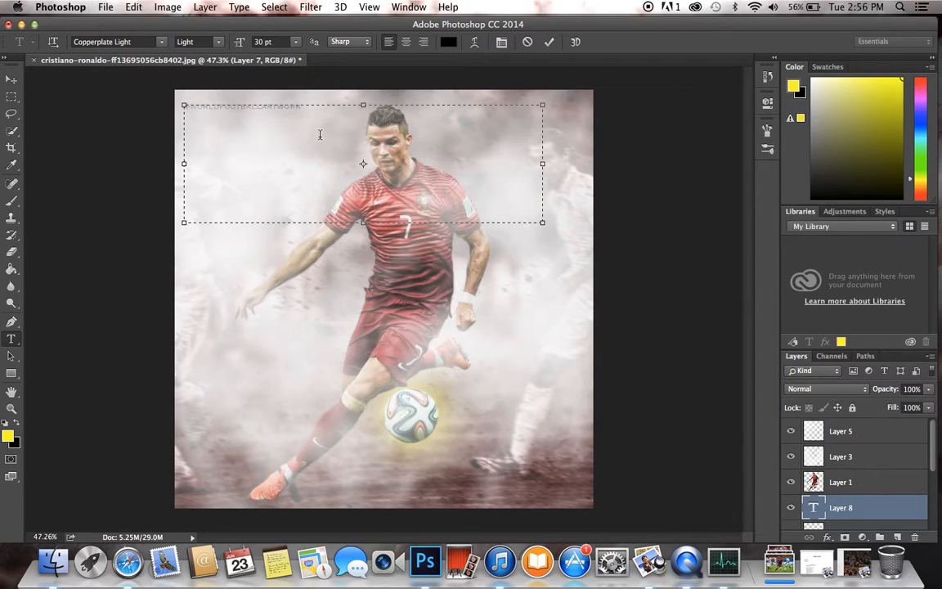
pyautogui.moveTo(322, 111); pyautogui.dragTo(176, 72)
pyautogui.click(149, 42)
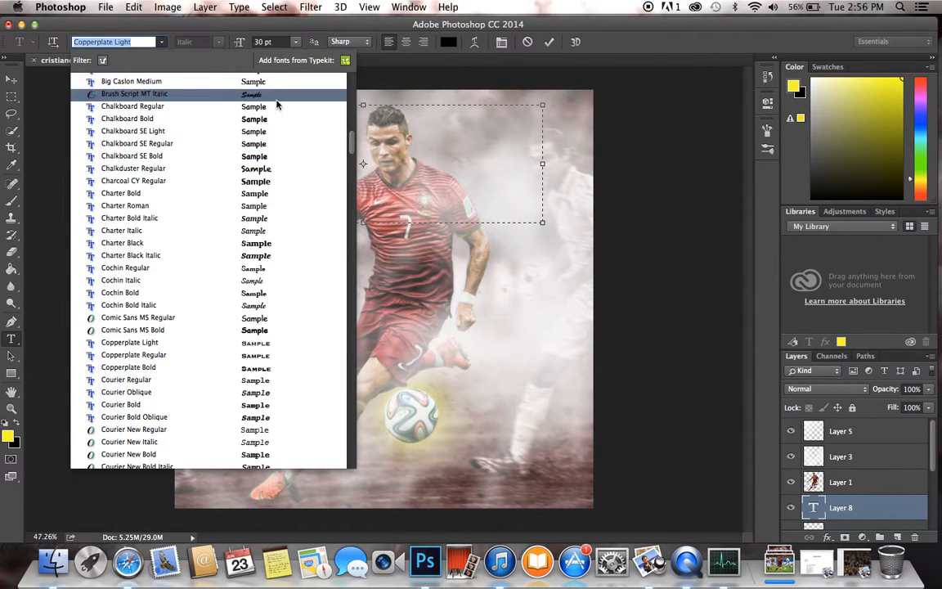
pyautogui.moveTo(352, 145); pyautogui.dragTo(352, 109)
pyautogui.click(264, 141)
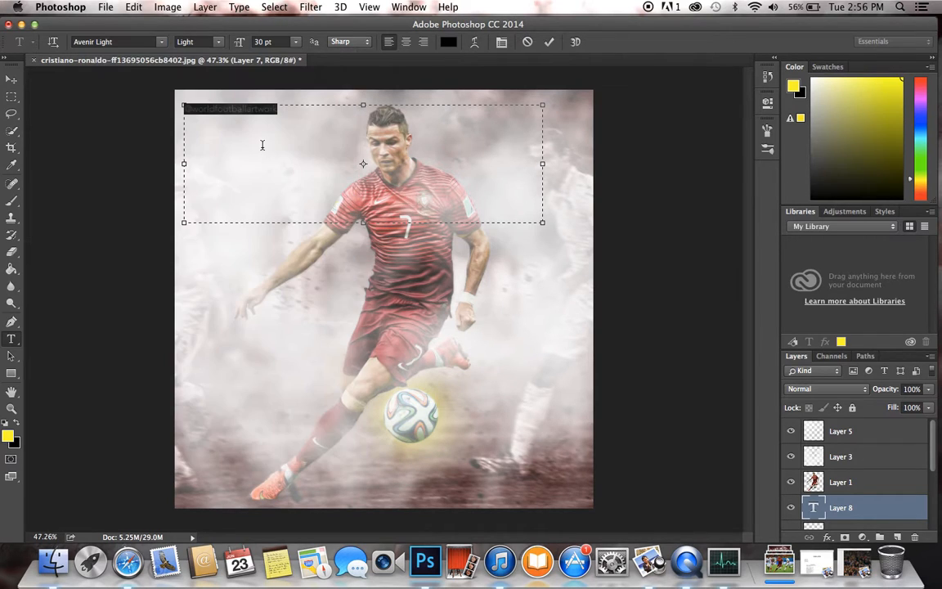
pyautogui.click(11, 78)
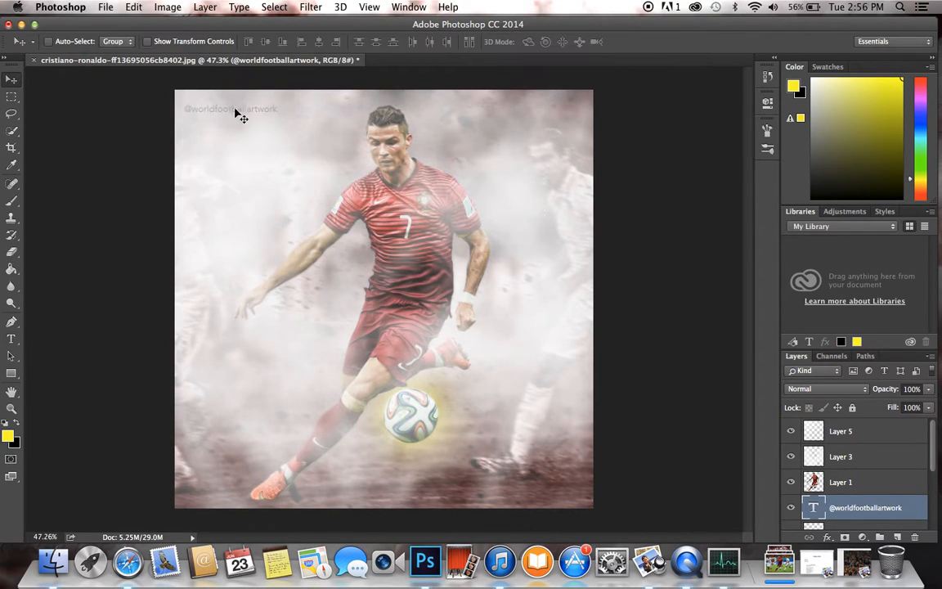
pyautogui.moveTo(237, 115); pyautogui.dragTo(239, 108)
pyautogui.press('t')
pyautogui.moveTo(180, 97); pyautogui.dragTo(539, 215)
pyautogui.moveTo(291, 104); pyautogui.dragTo(169, 99)
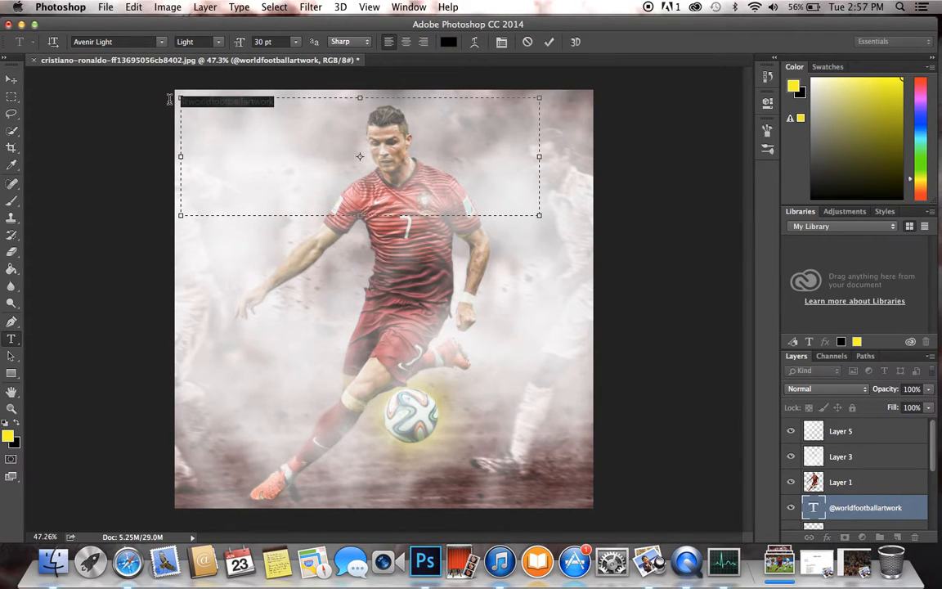
pyautogui.click(12, 79)
pyautogui.moveTo(868, 508); pyautogui.dragTo(857, 419)
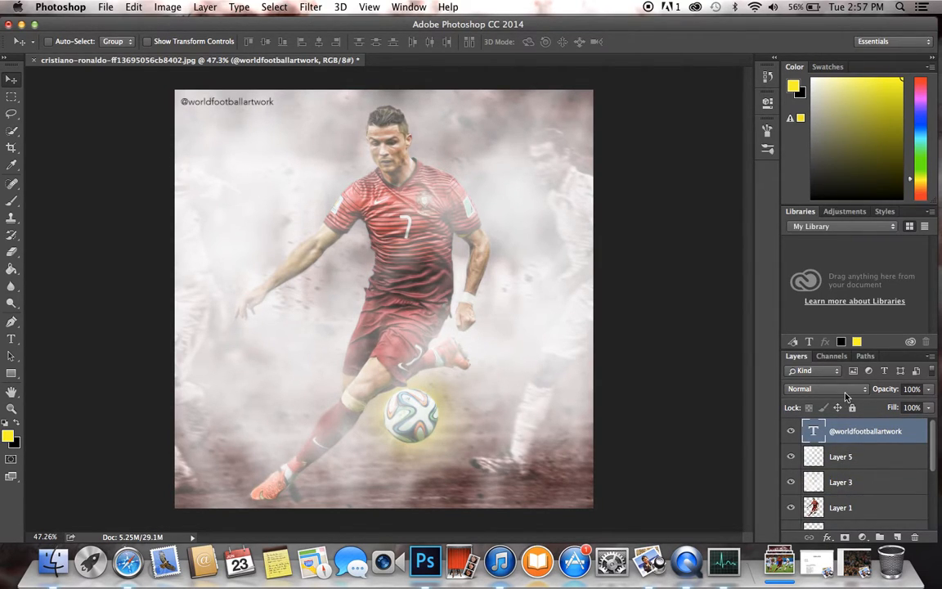
pyautogui.click(846, 395)
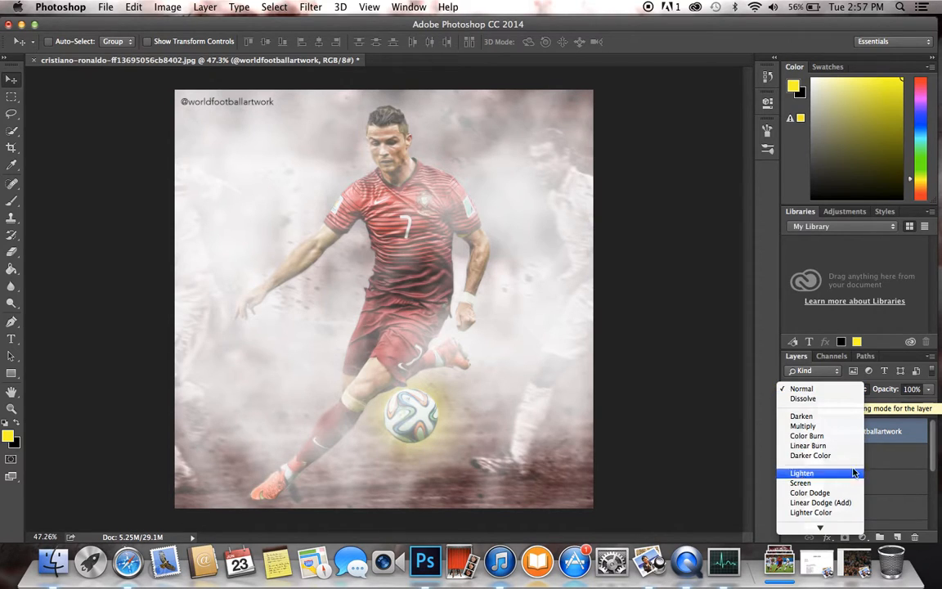
pyautogui.click(824, 481)
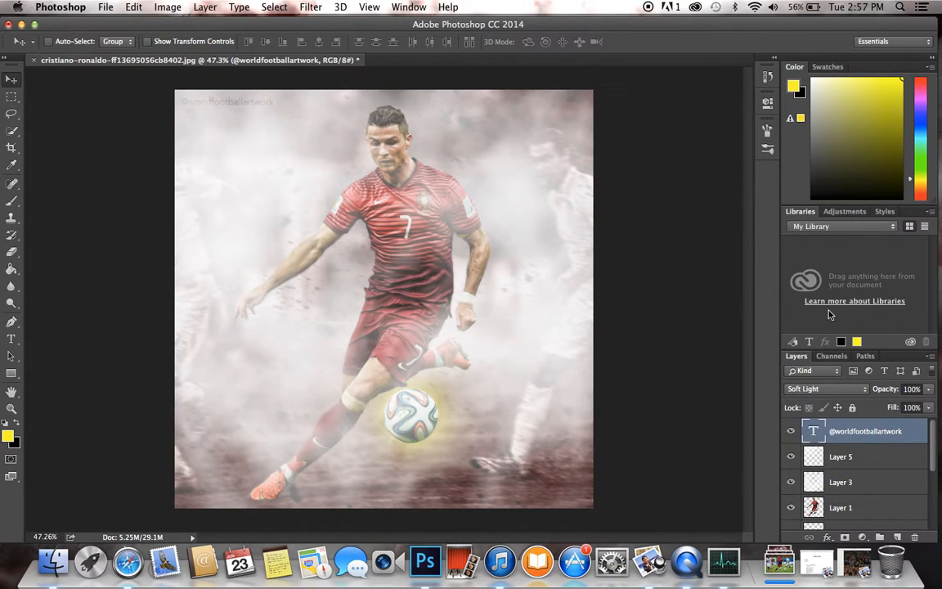
pyautogui.scroll(1, 646, 274)
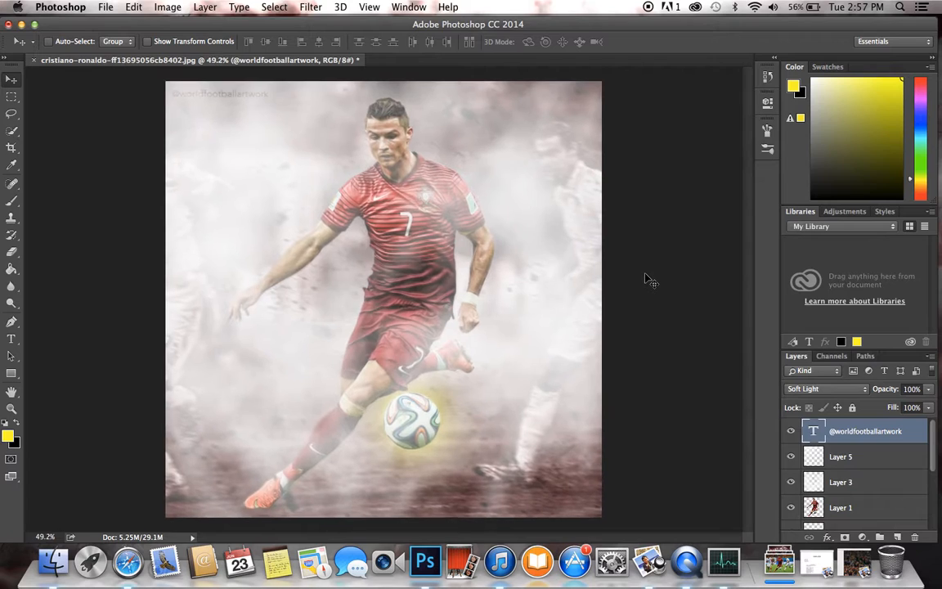